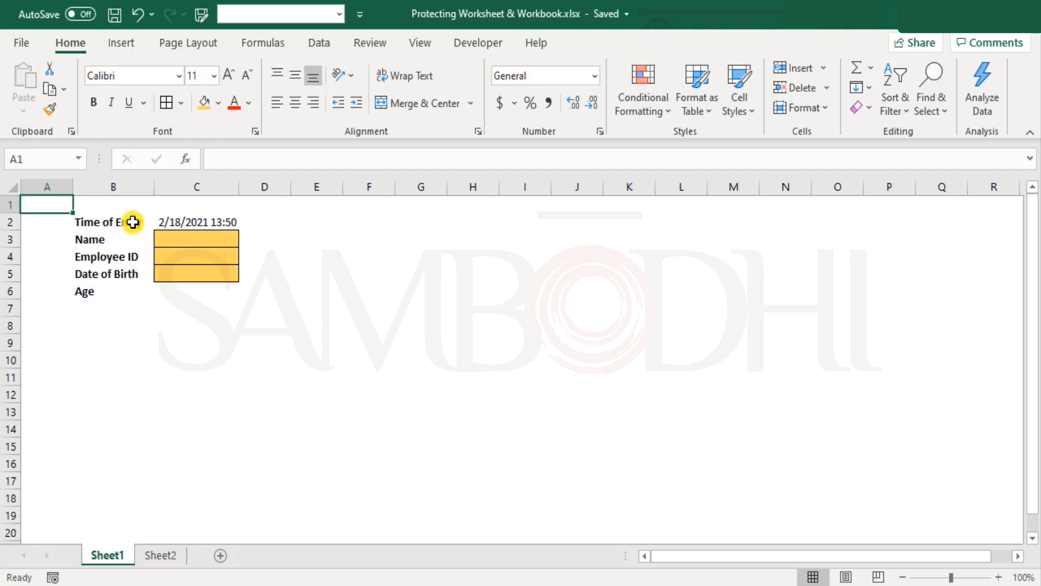
Review the form's entry cells C3:C5 and inspect the Age formula in C6
{"action": "left_click_drag", "start_coordinate": [132, 222], "coordinate": [203, 289]}
{"action": "left_click", "coordinate": [47, 205]}
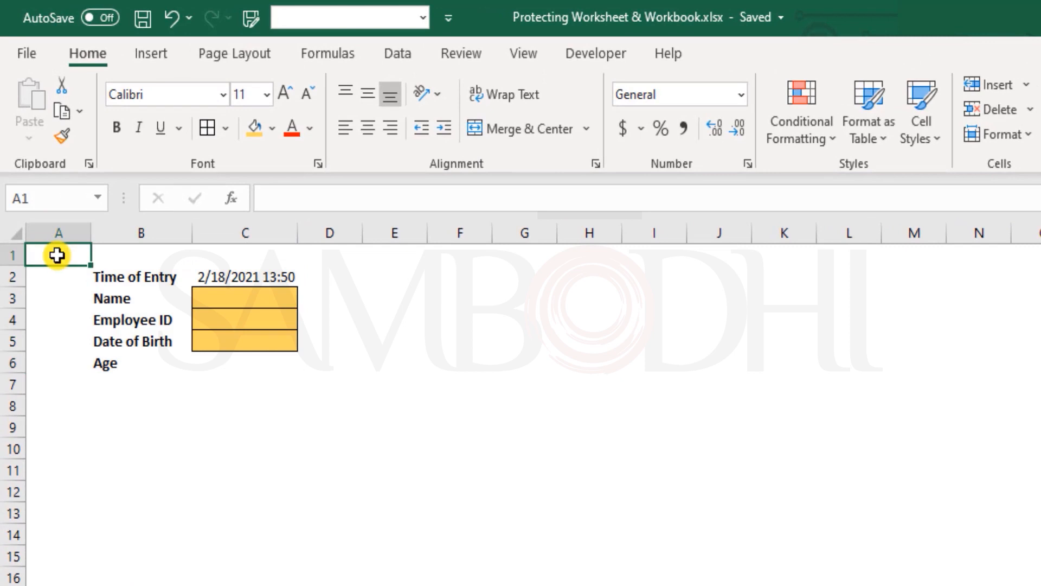
{"action": "left_click", "coordinate": [248, 301]}
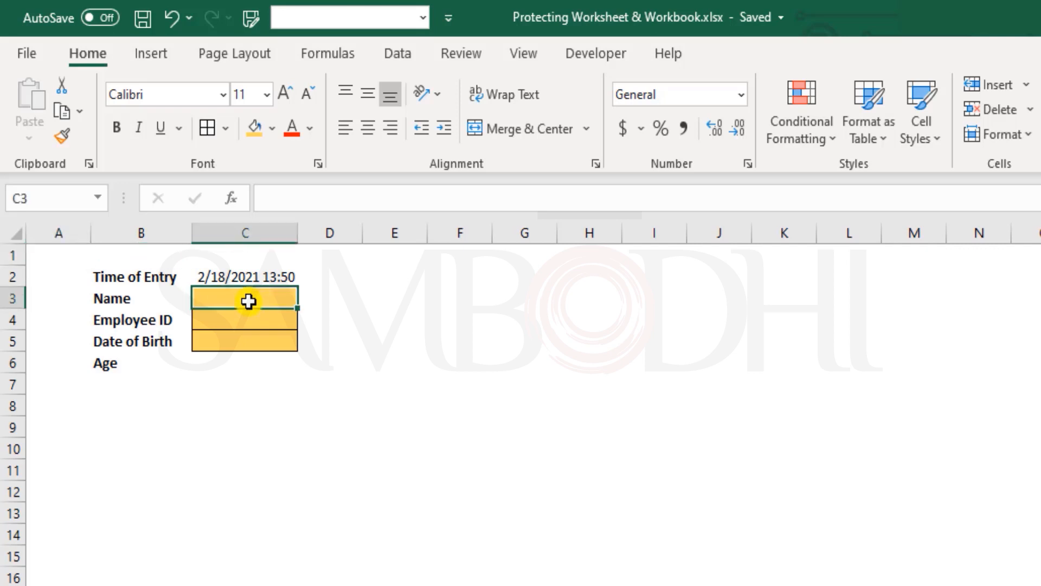
{"action": "left_click", "coordinate": [235, 320]}
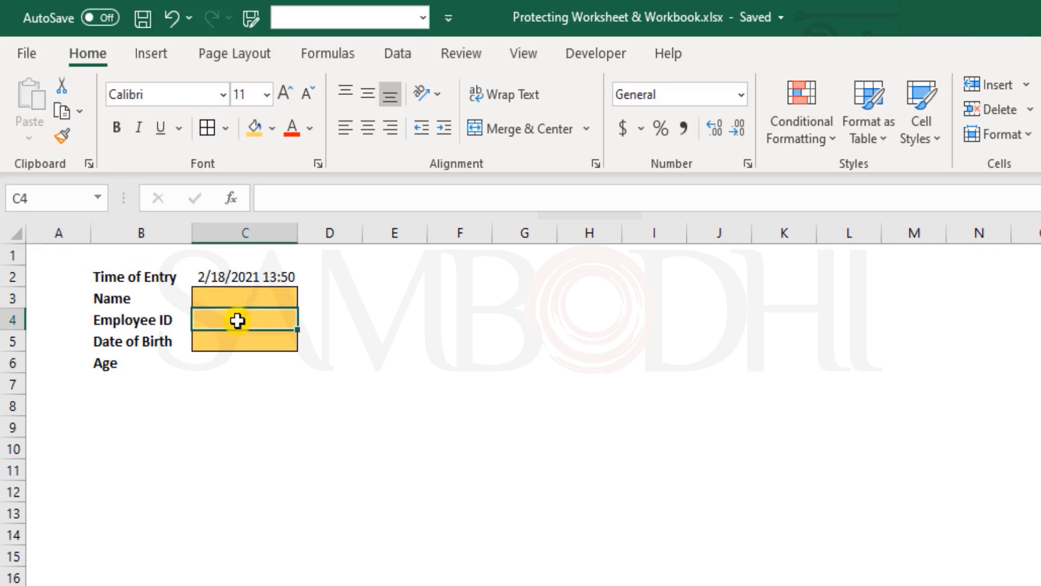
{"action": "left_click", "coordinate": [253, 348]}
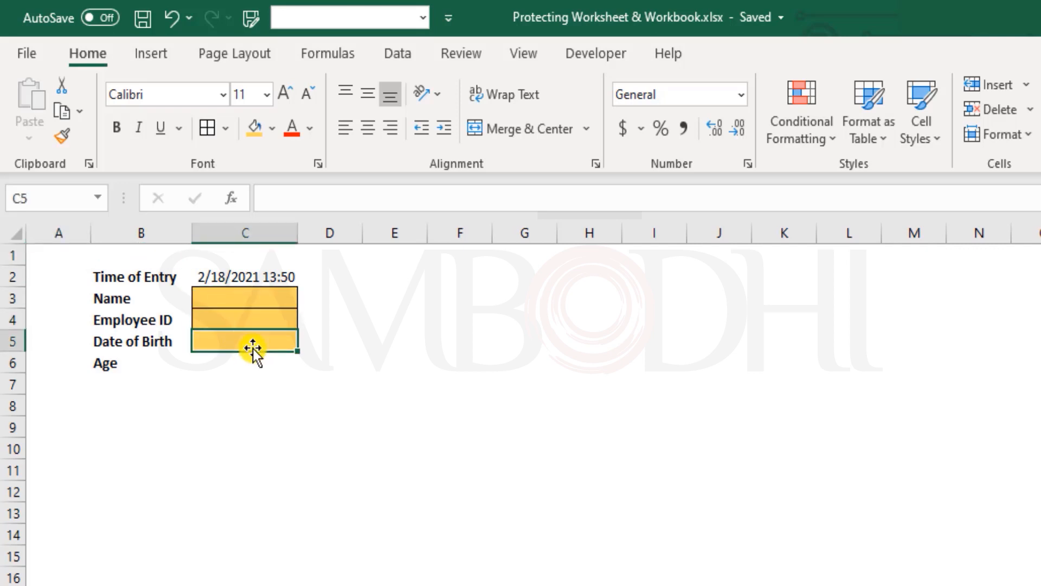
{"action": "left_click", "coordinate": [257, 362]}
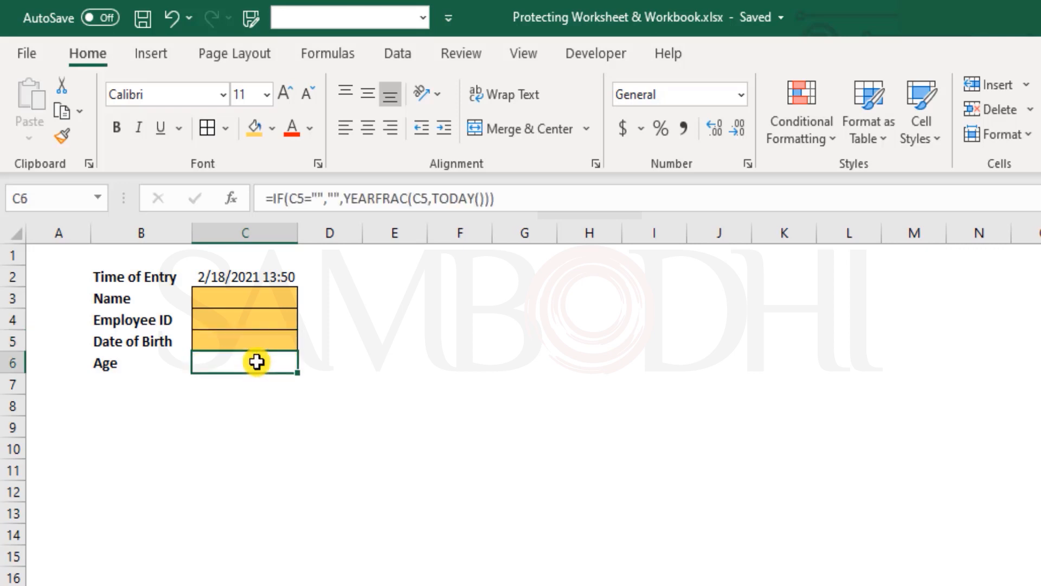
{"action": "double_click", "coordinate": [257, 361]}
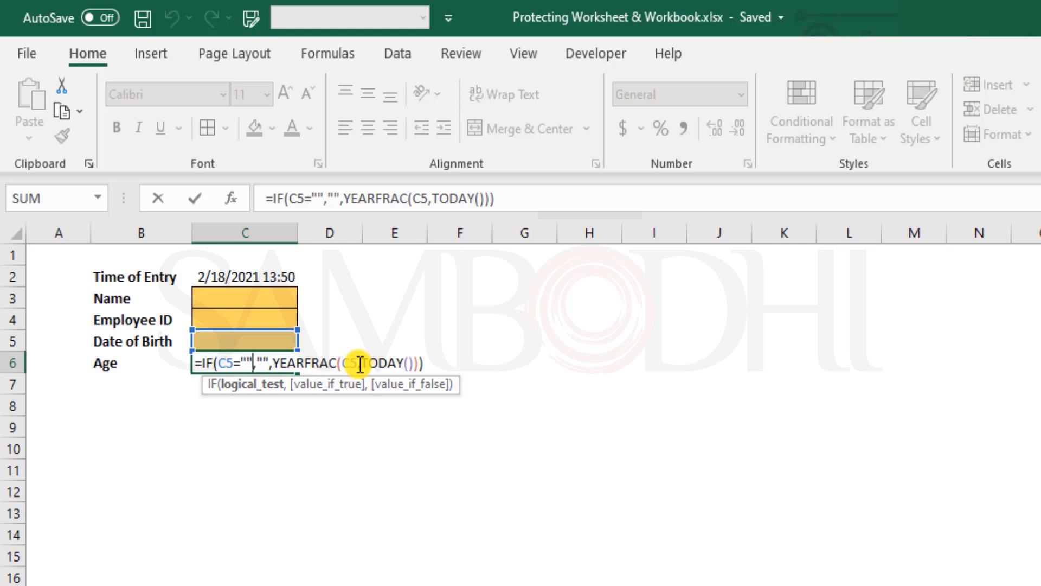
{"action": "key", "text": "ctrl+Return"}
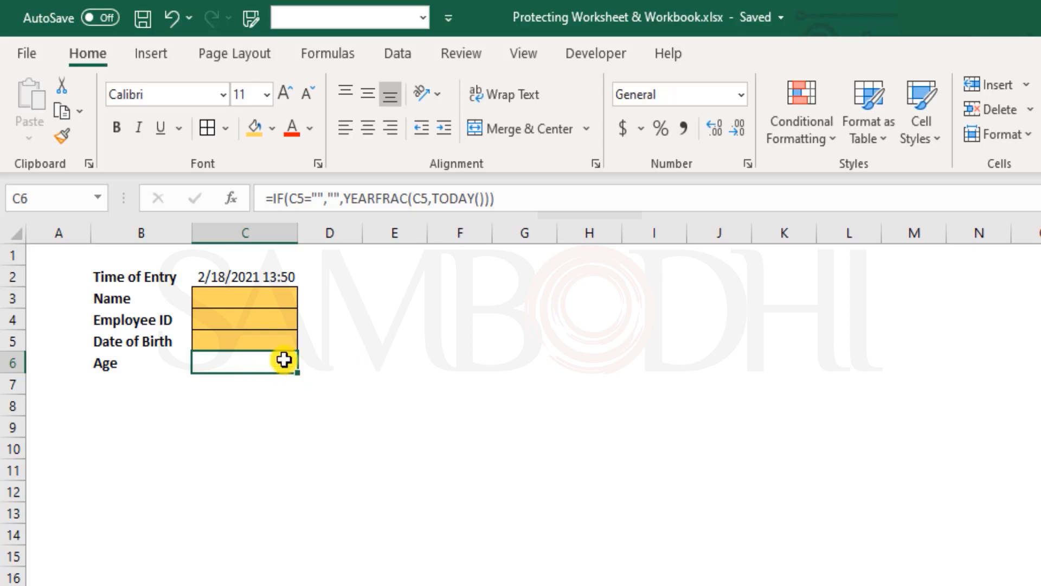
Inspect the Time of Entry formula in C2 and open its label in B2 for editing
{"action": "left_click", "coordinate": [239, 274]}
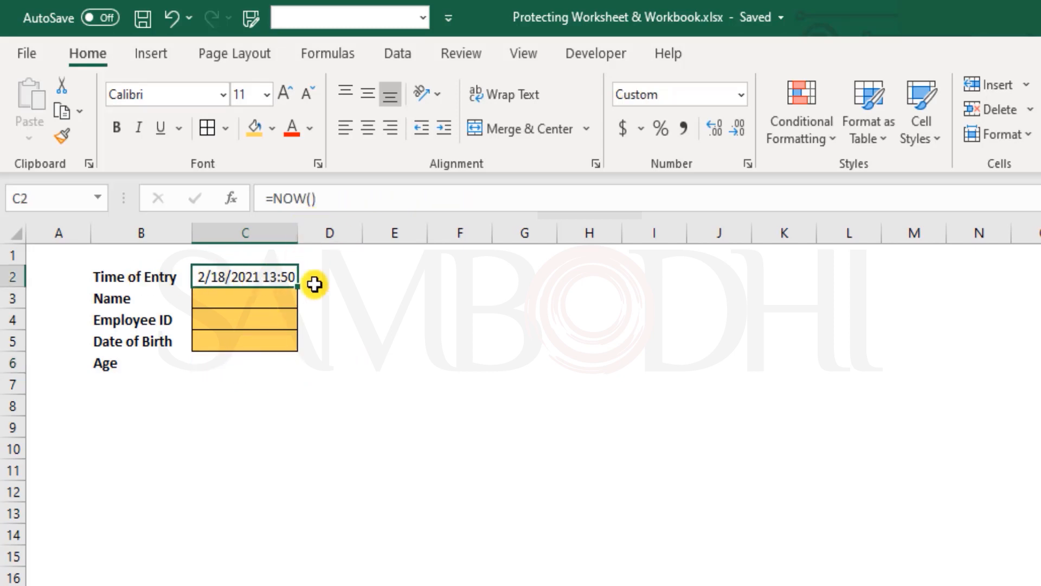
{"action": "left_click", "coordinate": [333, 283]}
{"action": "left_click", "coordinate": [269, 278]}
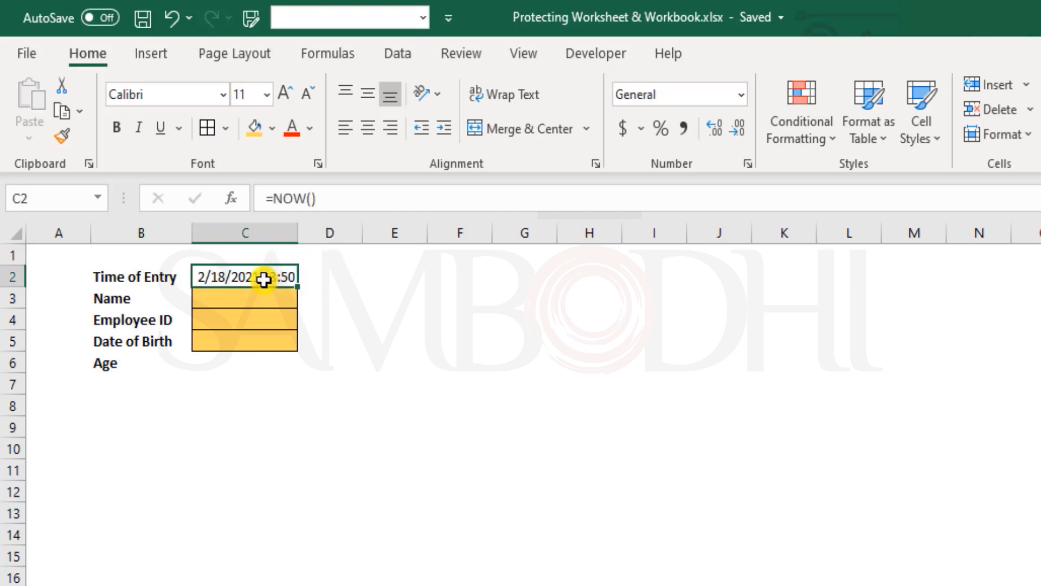
{"action": "left_click", "coordinate": [237, 298]}
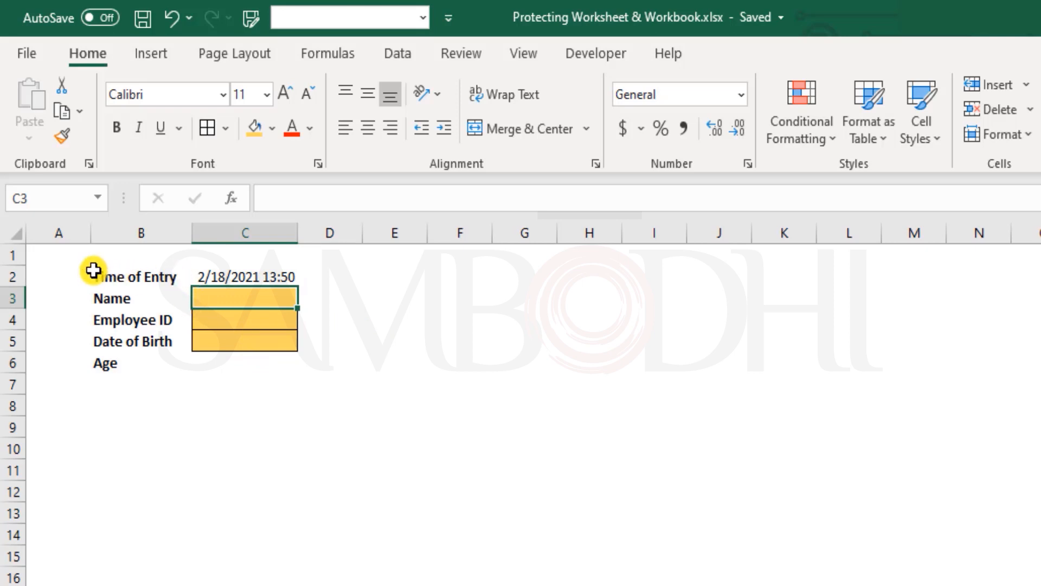
{"action": "left_click", "coordinate": [69, 274]}
{"action": "left_click", "coordinate": [166, 271]}
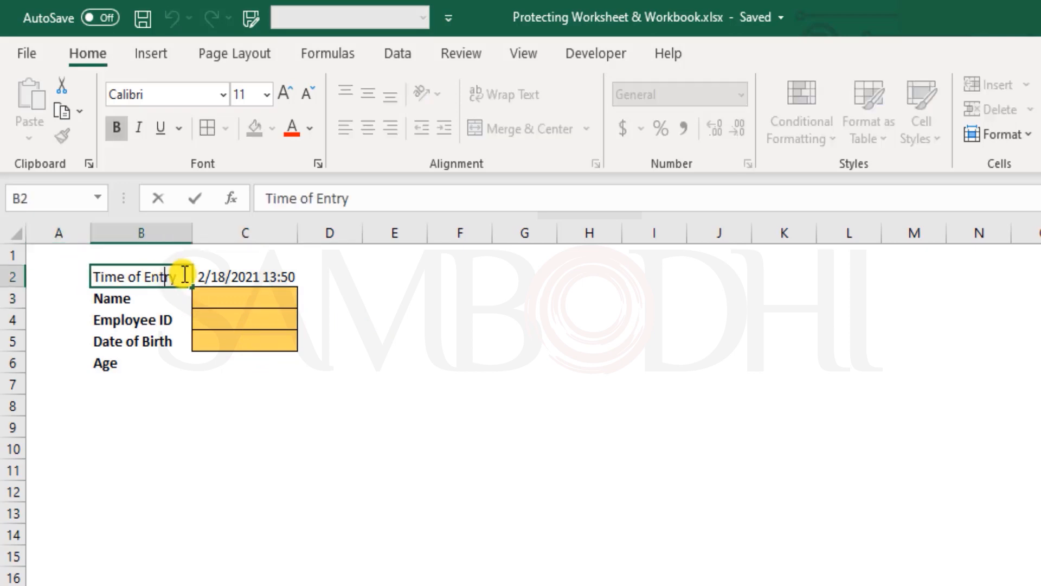
Enter "test" in the empty cell E3 outside the form
{"action": "double_click", "coordinate": [368, 298]}
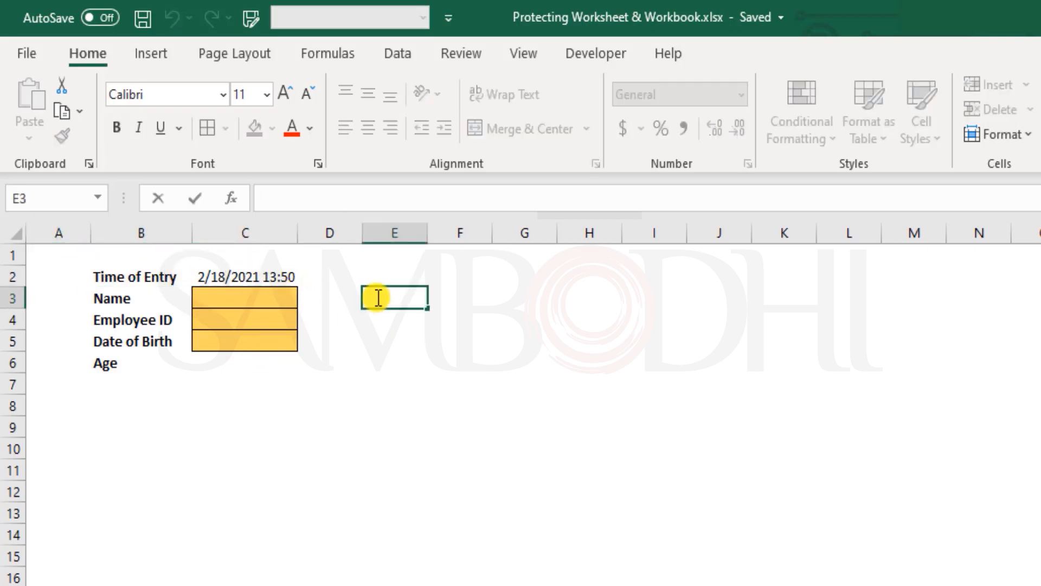
{"action": "type", "text": "test"}
{"action": "key", "text": "Return"}
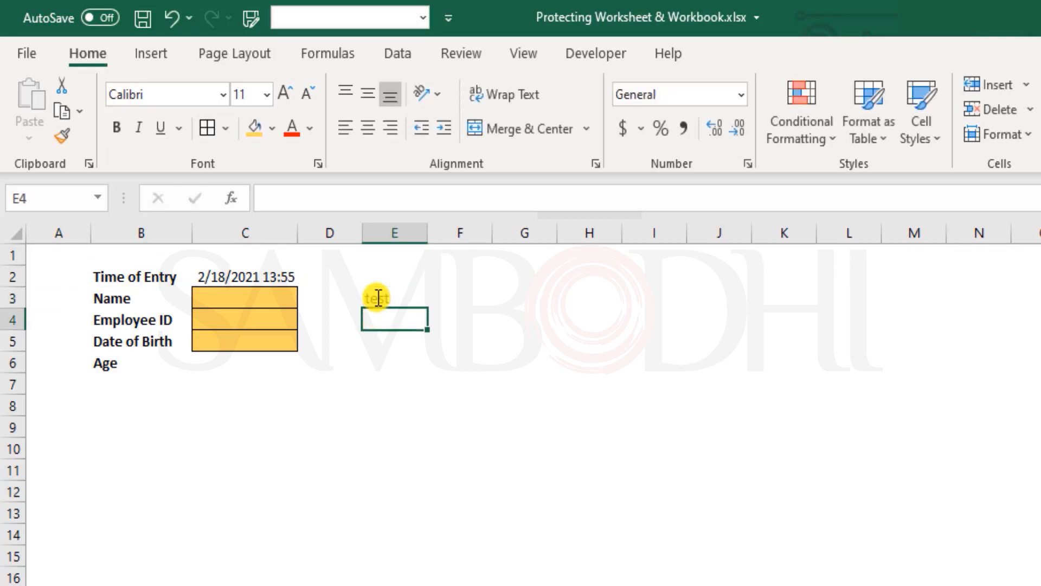
Overwrite the Age formula in C6 with the value 18
{"action": "left_click", "coordinate": [257, 373]}
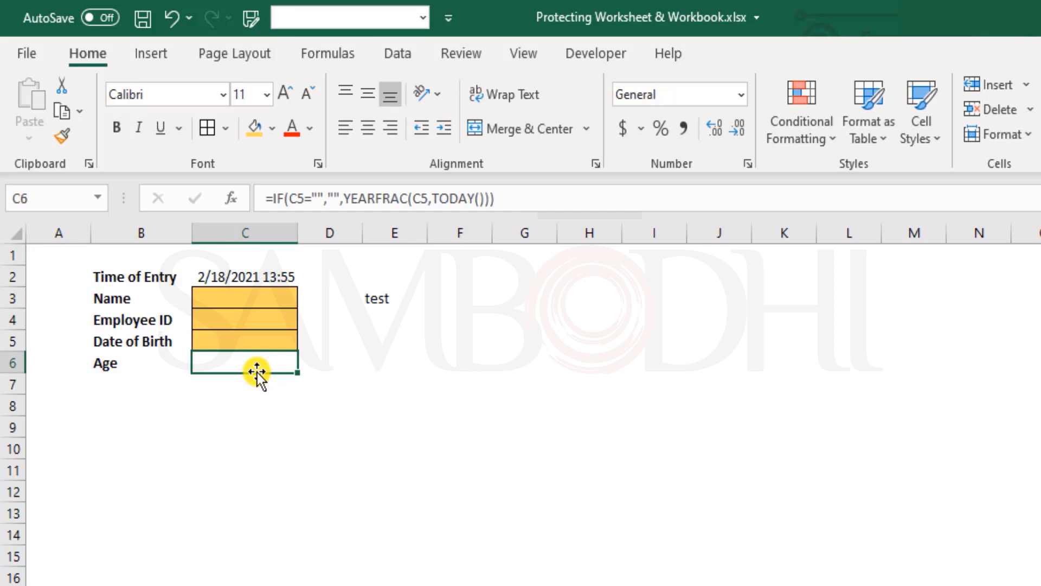
{"action": "type", "text": "18"}
{"action": "key", "text": "Return"}
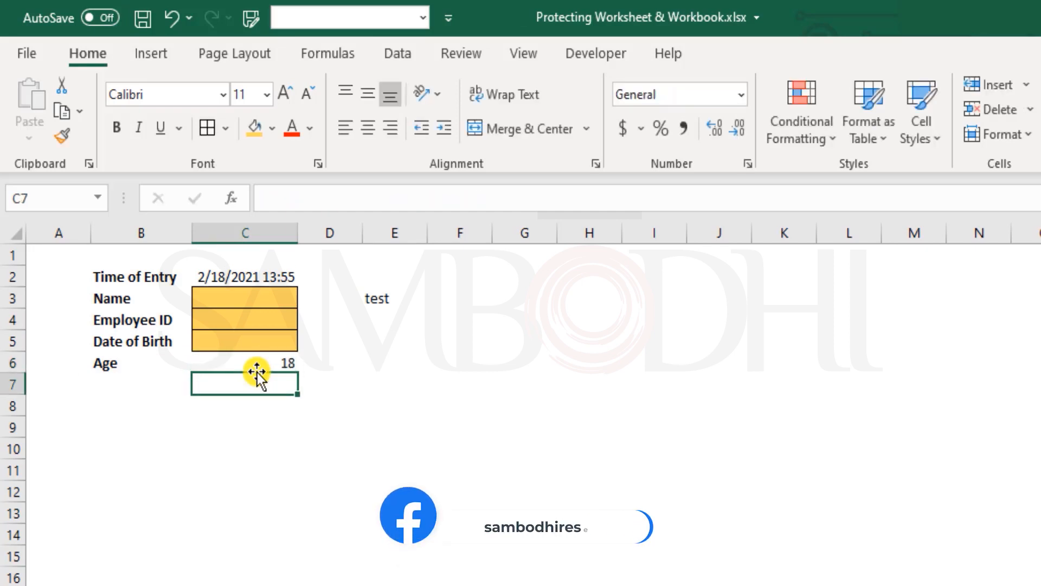
Overwrite the Time of Entry formula in C2 with 2/18/2021 13:00
{"action": "left_click", "coordinate": [279, 274]}
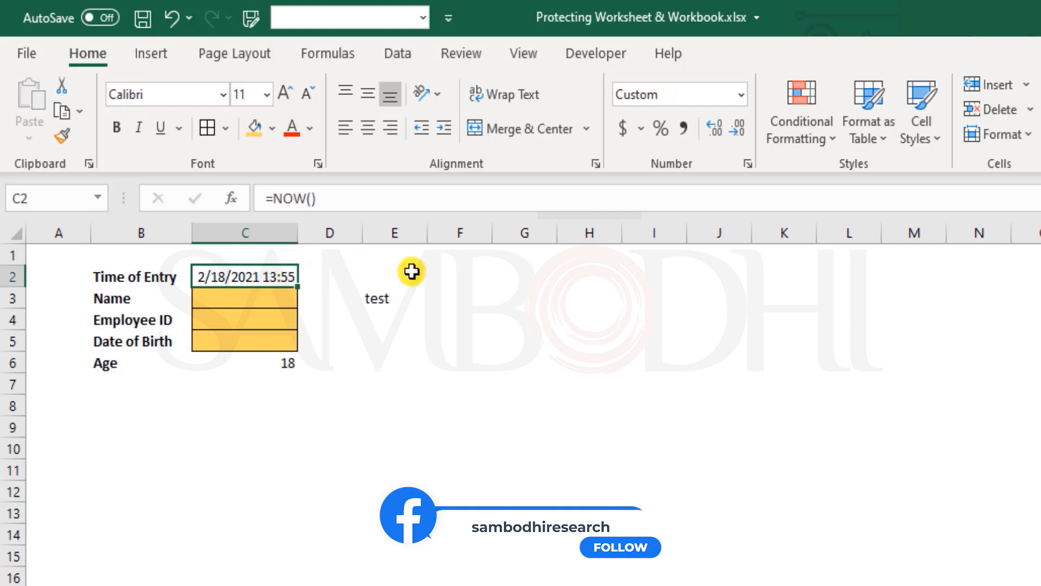
{"action": "type", "text": "2/18/2021"}
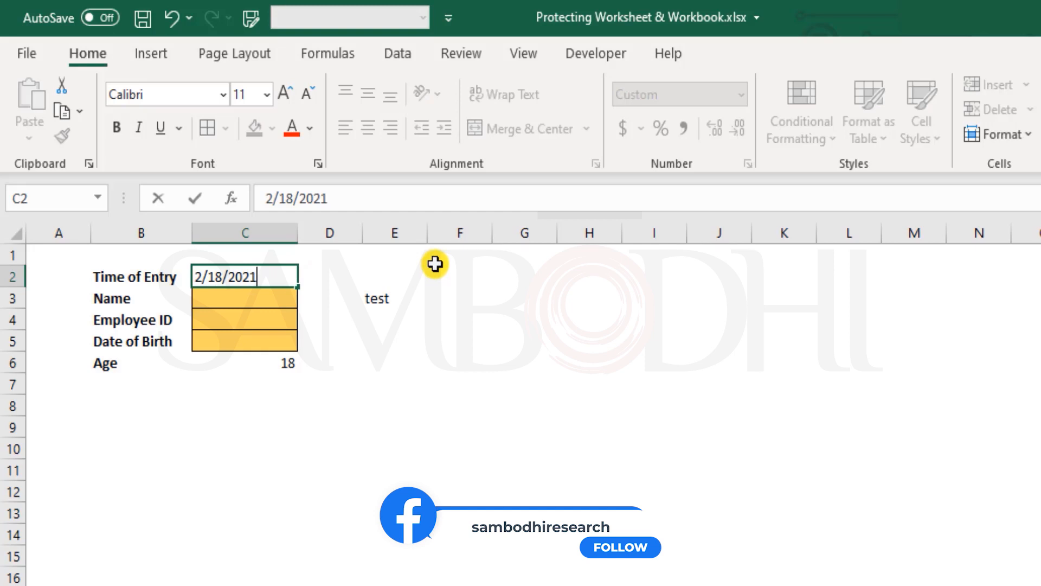
{"action": "type", "text": " 13:00"}
{"action": "key", "text": "Return"}
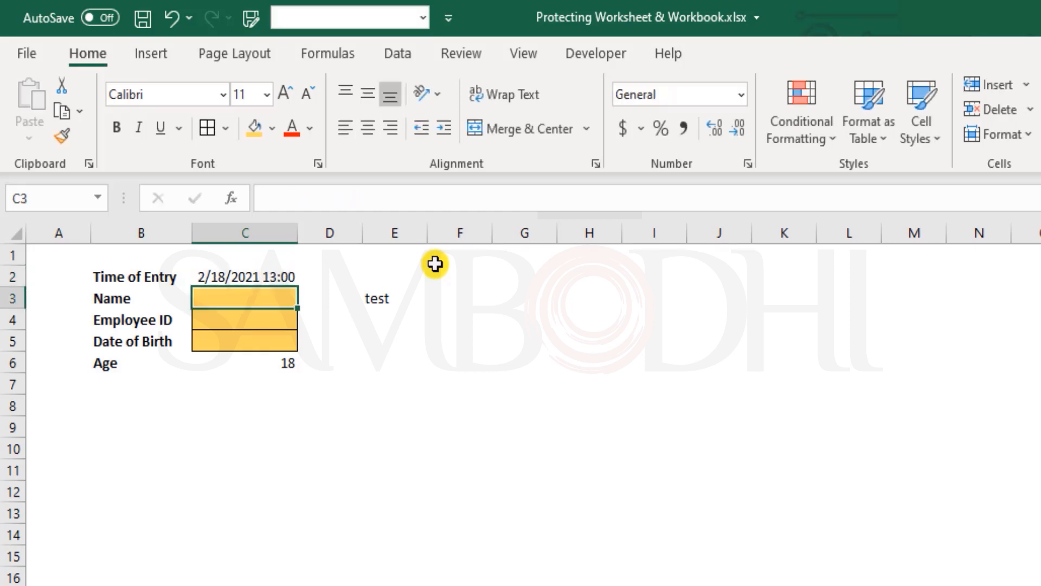
Review the overwritten cells C2, C6 and E3, and undo all three trial entries
{"action": "key", "text": "Up"}
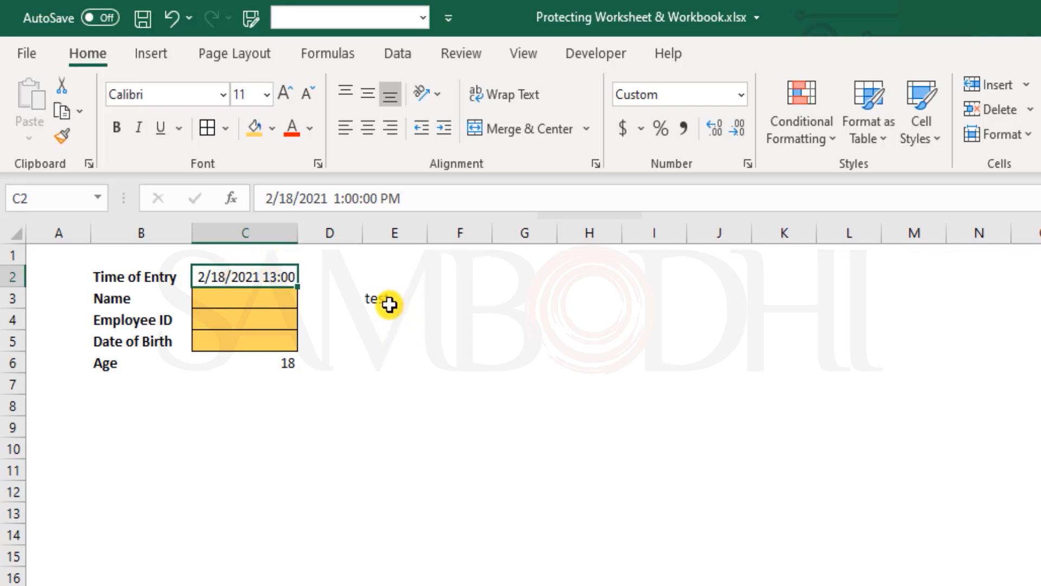
{"action": "left_click", "coordinate": [277, 363]}
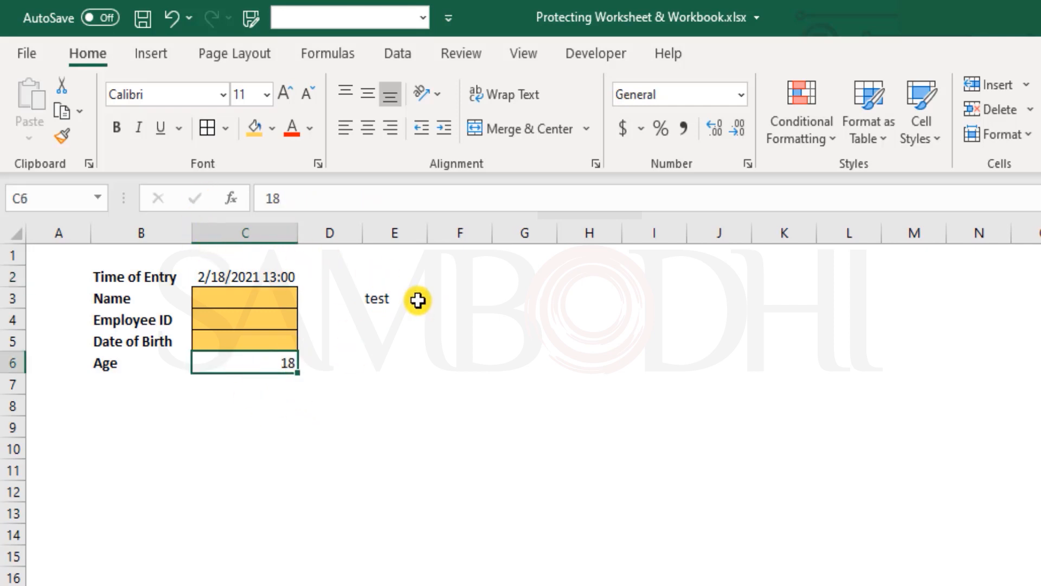
{"action": "left_click", "coordinate": [377, 299]}
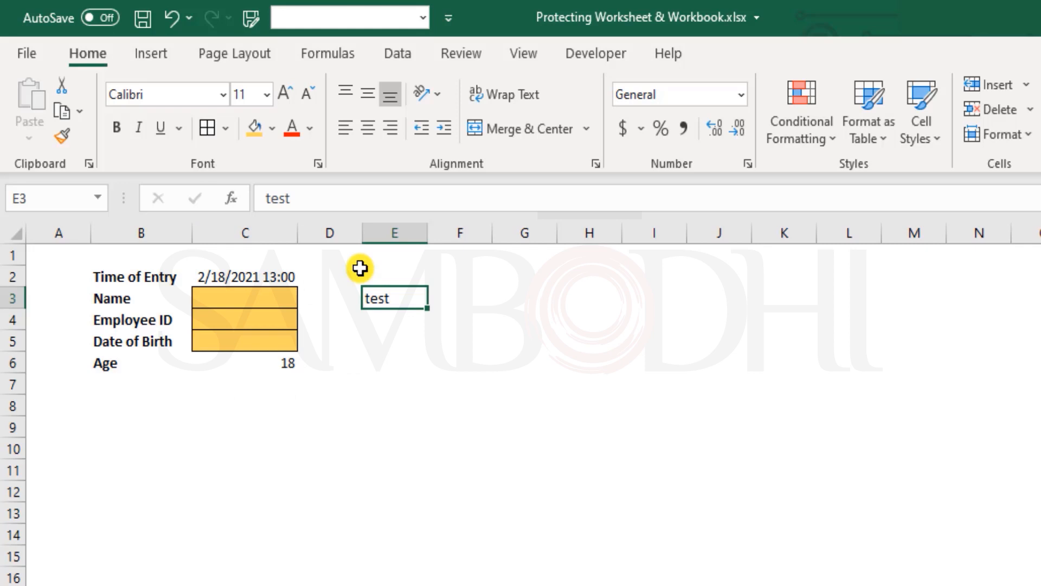
{"action": "key", "text": "ctrl+z"}
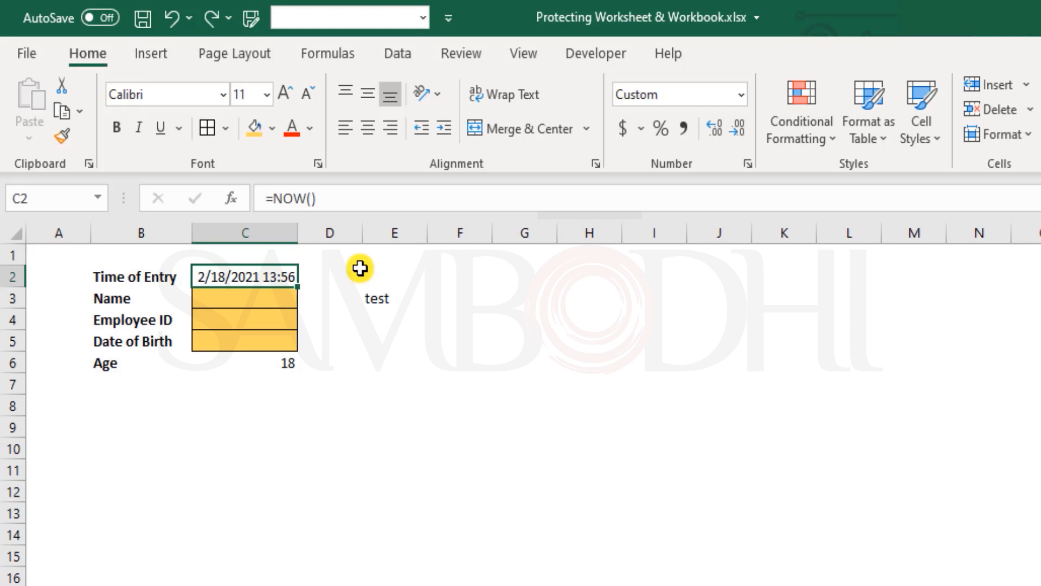
{"action": "key", "text": "ctrl+z"}
{"action": "key", "text": "ctrl+z"}
{"action": "left_click", "coordinate": [332, 385]}
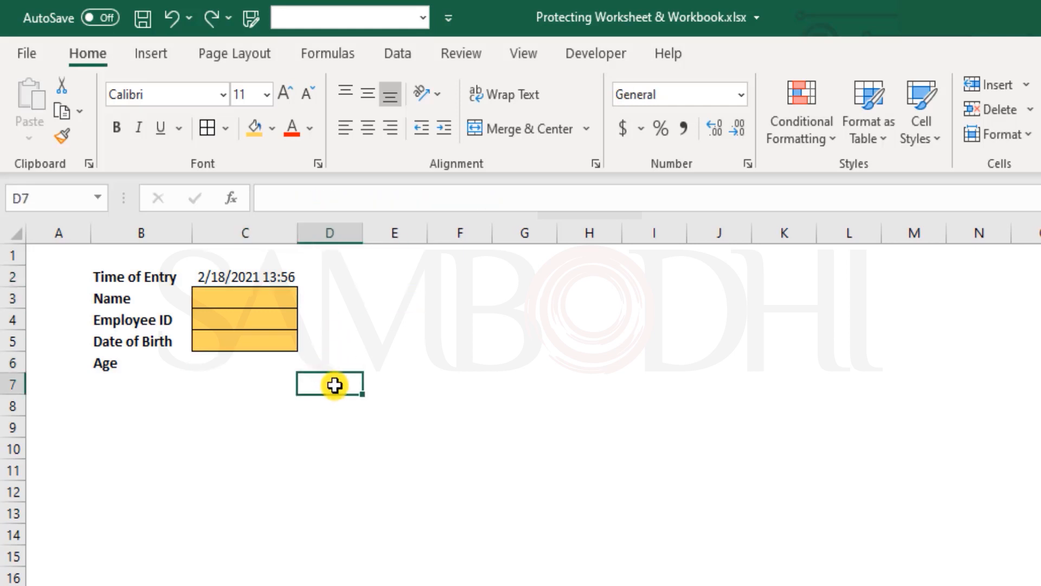
{"action": "left_click_drag", "start_coordinate": [267, 307], "coordinate": [271, 339]}
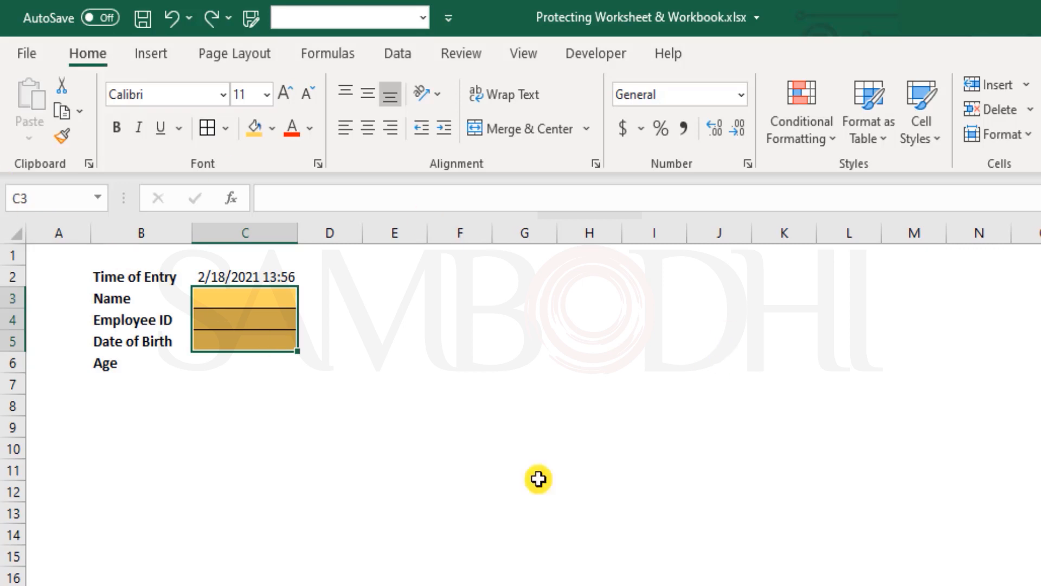
{"action": "left_click", "coordinate": [524, 299]}
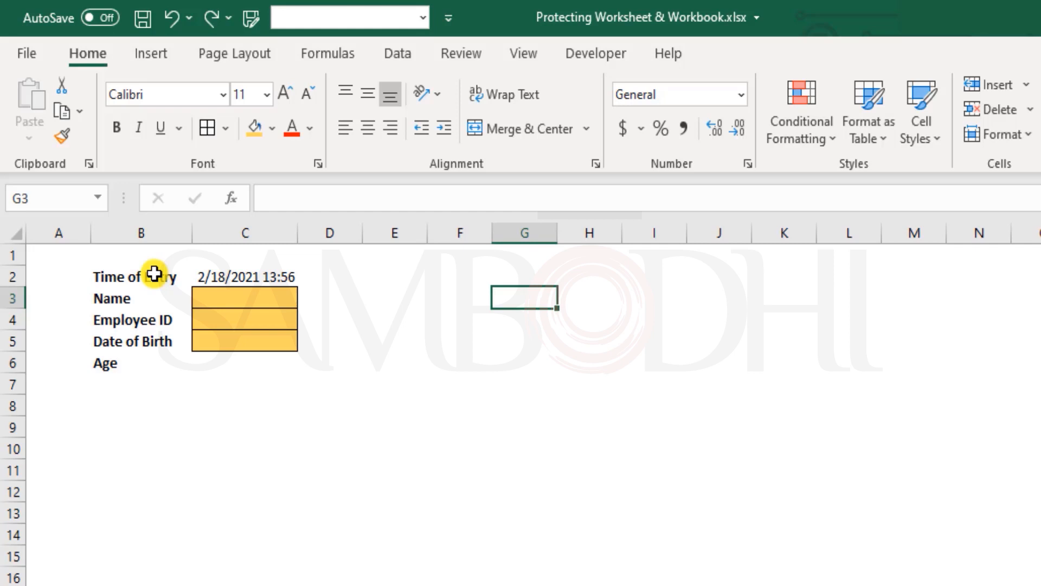
Check the cell protection settings of the Time of Entry label in B2 and leave them unmodified
{"action": "right_click", "coordinate": [155, 274]}
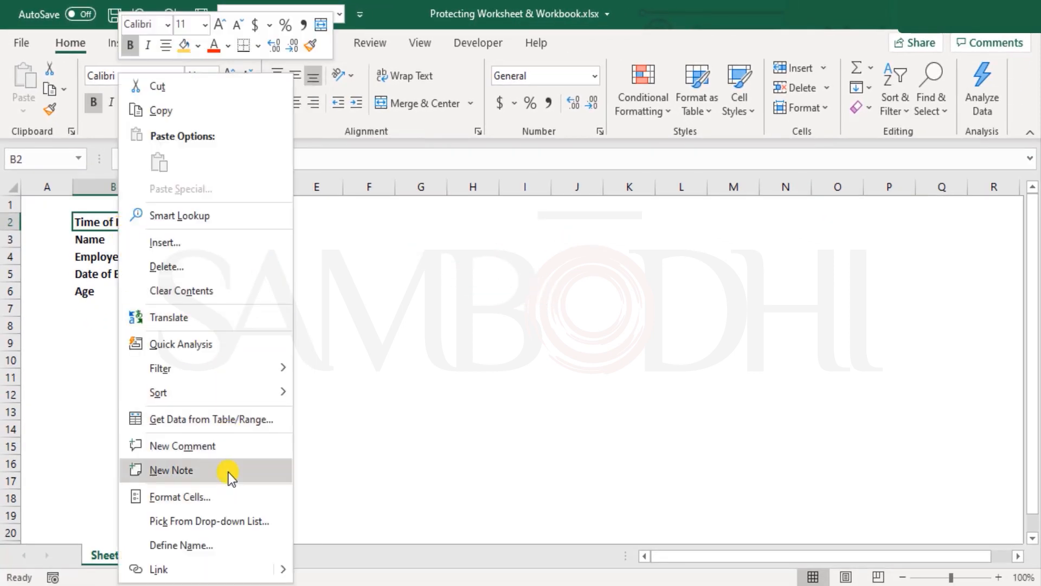
{"action": "left_click", "coordinate": [216, 501]}
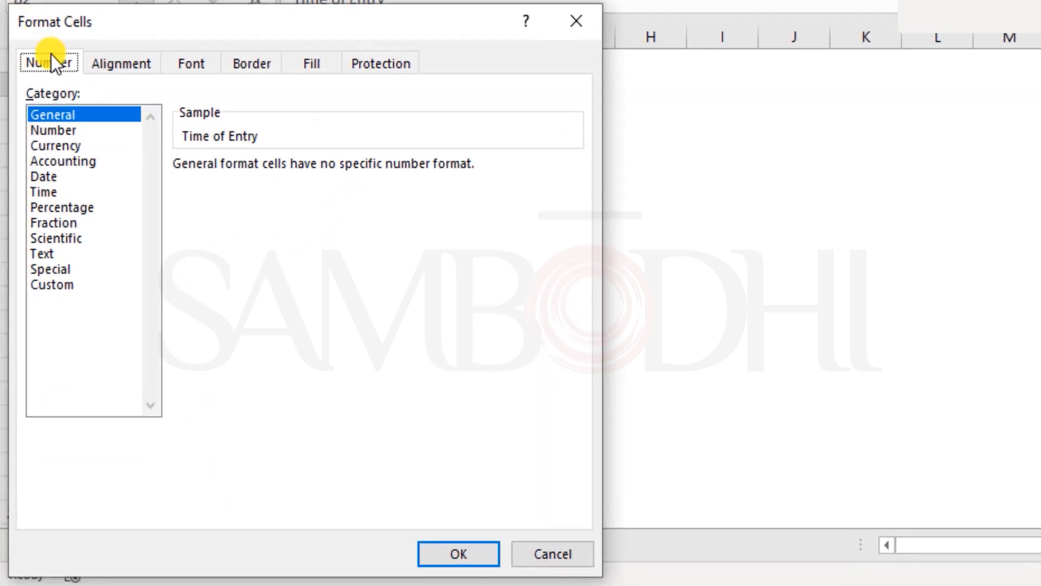
{"action": "left_click", "coordinate": [392, 68]}
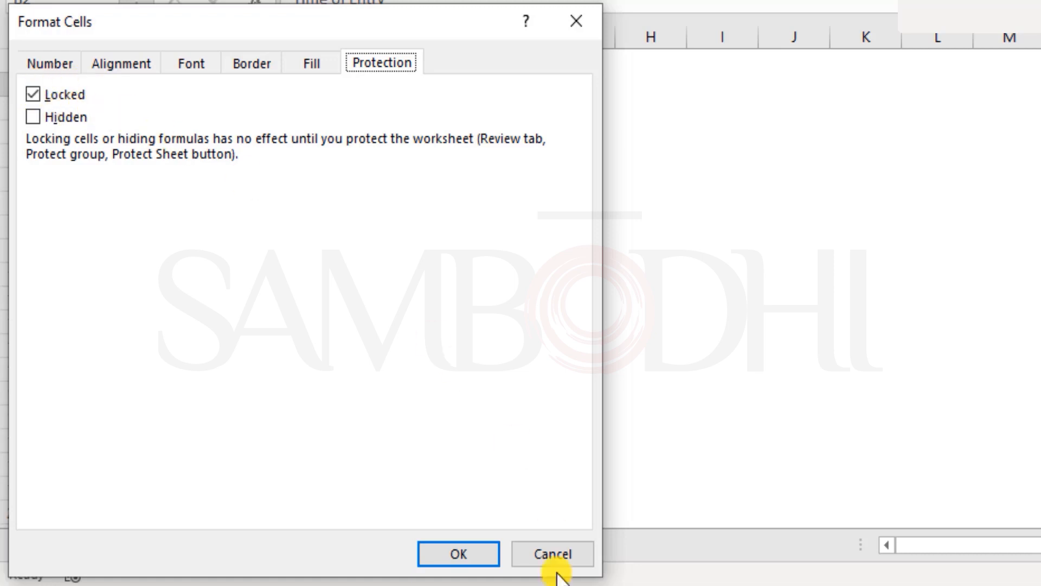
{"action": "left_click", "coordinate": [552, 554]}
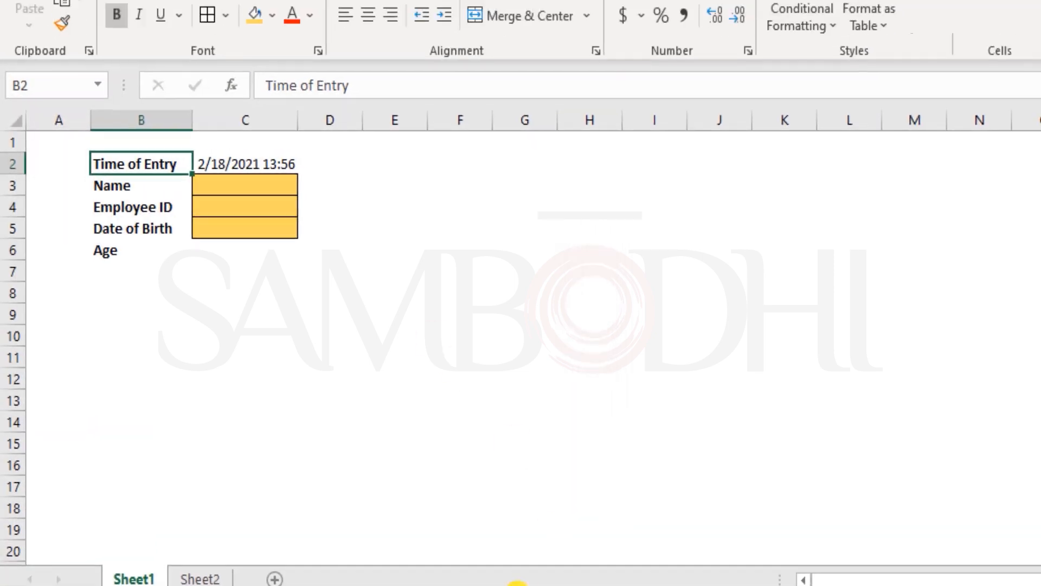
{"action": "left_click_drag", "start_coordinate": [60, 207], "coordinate": [658, 359]}
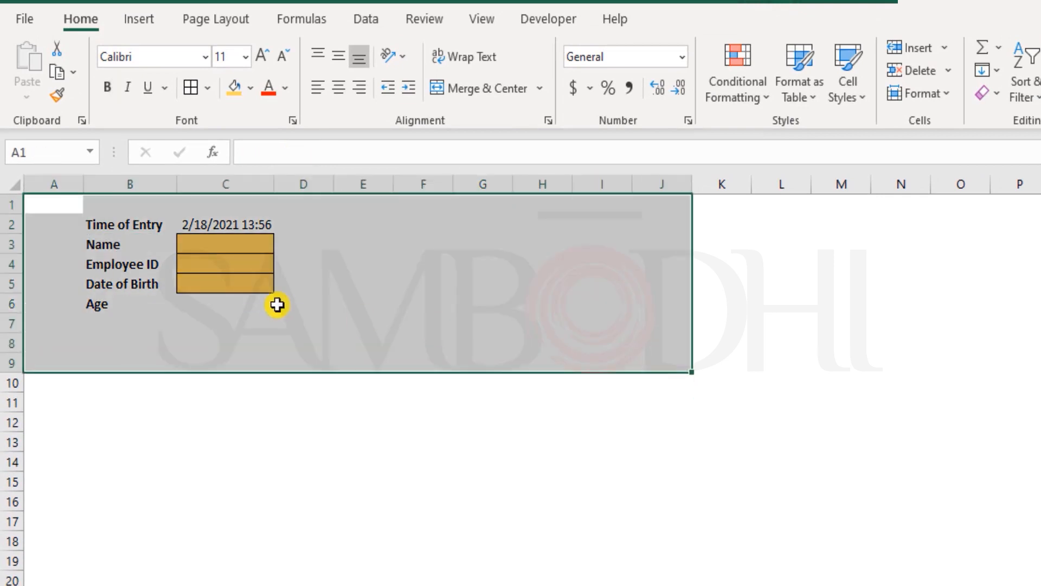
{"action": "left_click", "coordinate": [246, 288]}
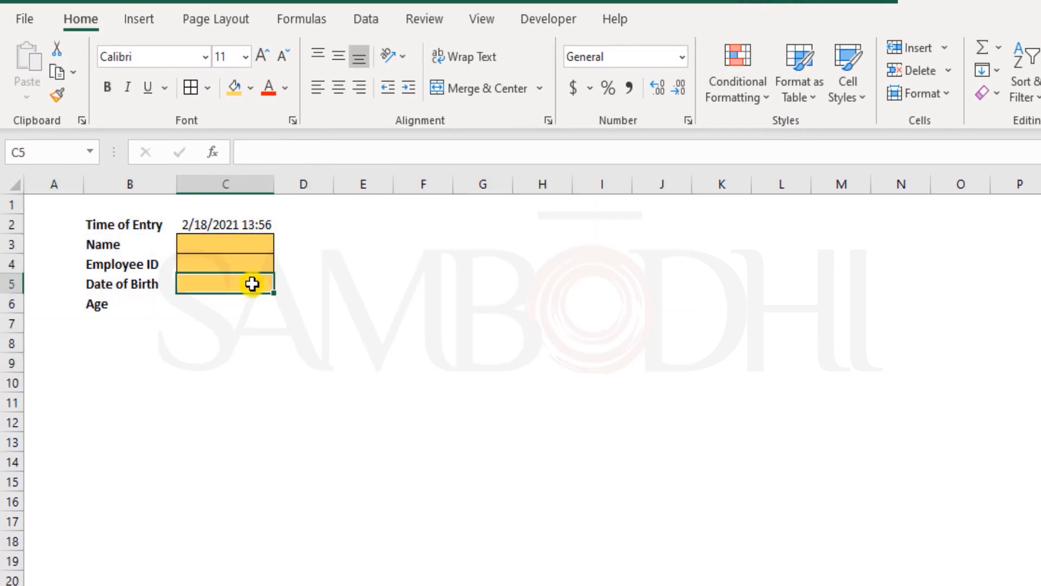
{"action": "left_click", "coordinate": [251, 218]}
{"action": "left_click", "coordinate": [242, 301]}
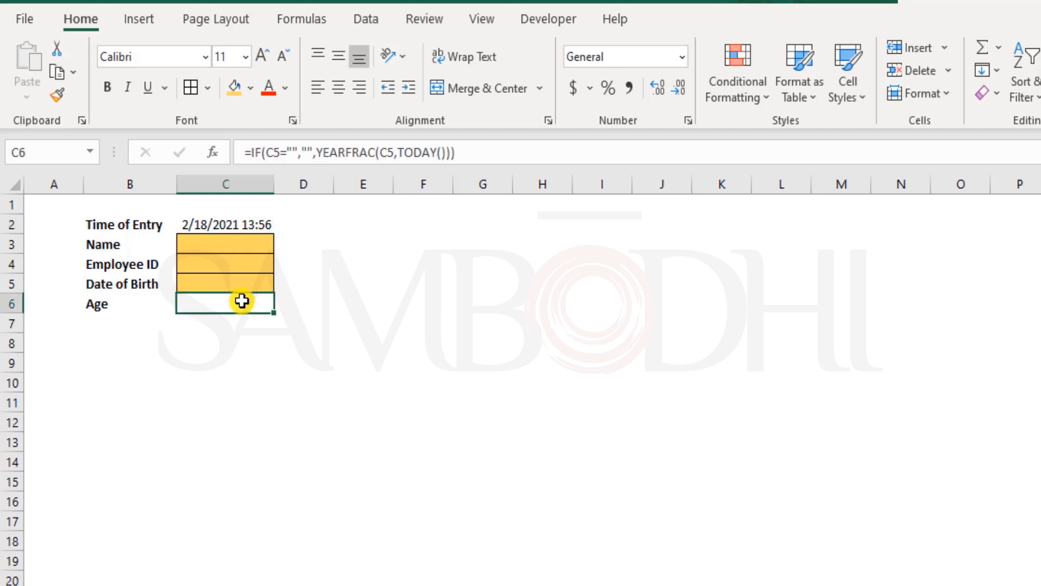
Check the cell protection settings for the whole form range B2:C6 and close them without applying anything
{"action": "left_click_drag", "start_coordinate": [242, 302], "coordinate": [163, 226]}
{"action": "right_click", "coordinate": [143, 224]}
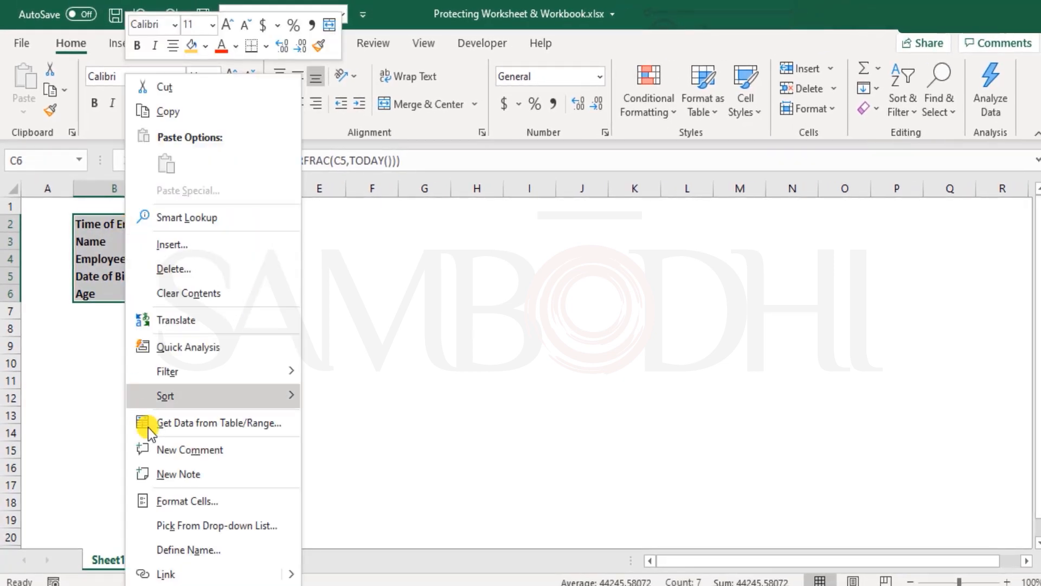
{"action": "left_click", "coordinate": [194, 496]}
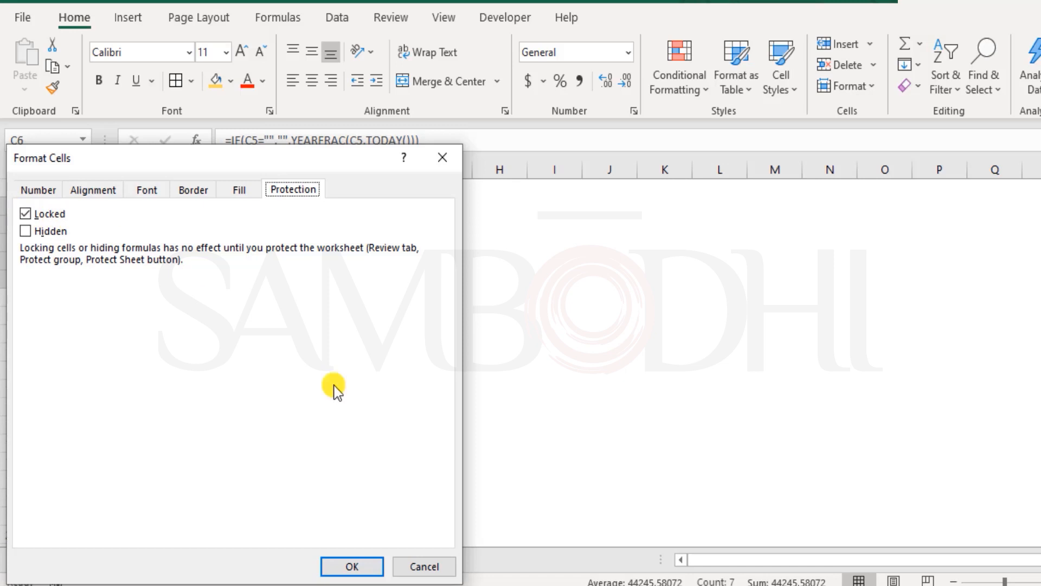
{"action": "left_click", "coordinate": [409, 564]}
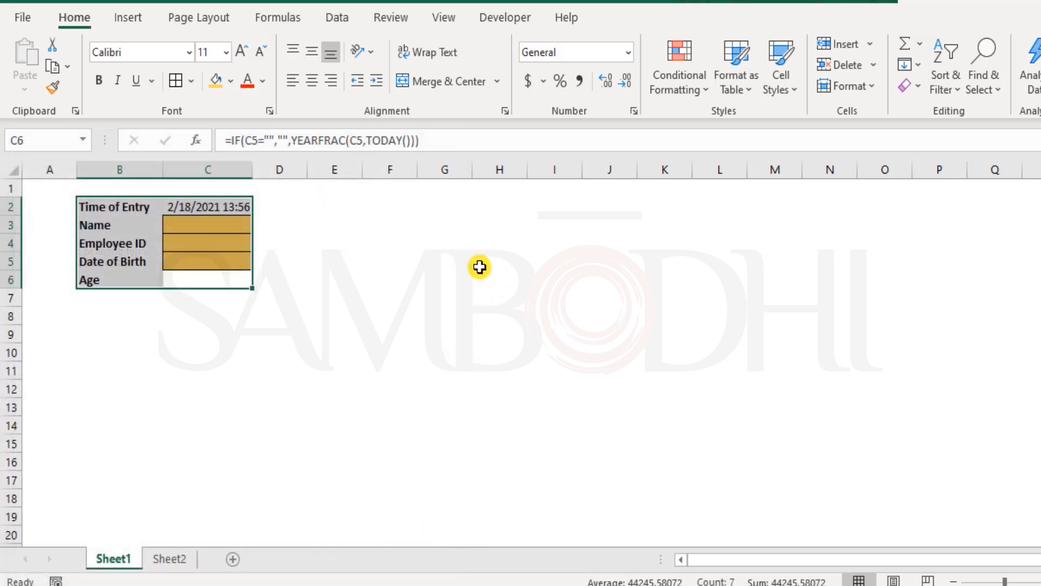
Protect Sheet1 with an unprotect password, allowing only selection of locked and unlocked cells, and reenter the password to confirm
{"action": "left_click", "coordinate": [47, 190]}
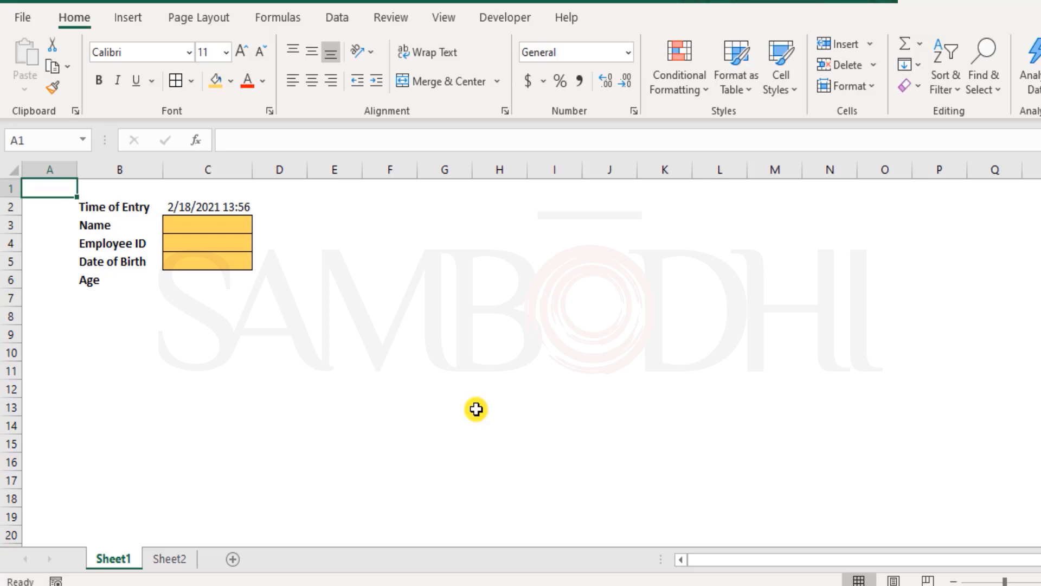
{"action": "left_click", "coordinate": [403, 23]}
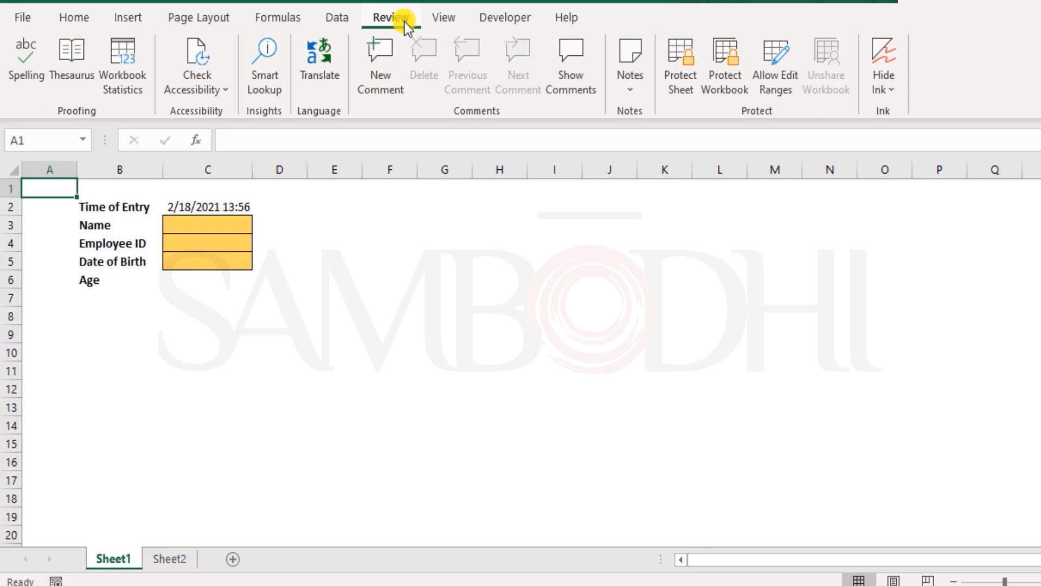
{"action": "left_click", "coordinate": [688, 90]}
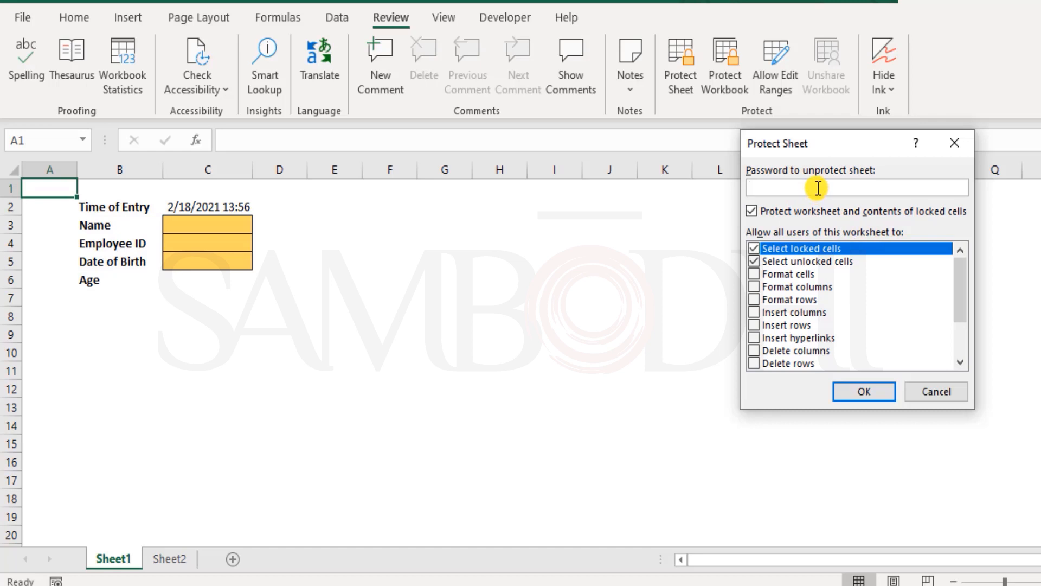
{"action": "type", "text": "123456"}
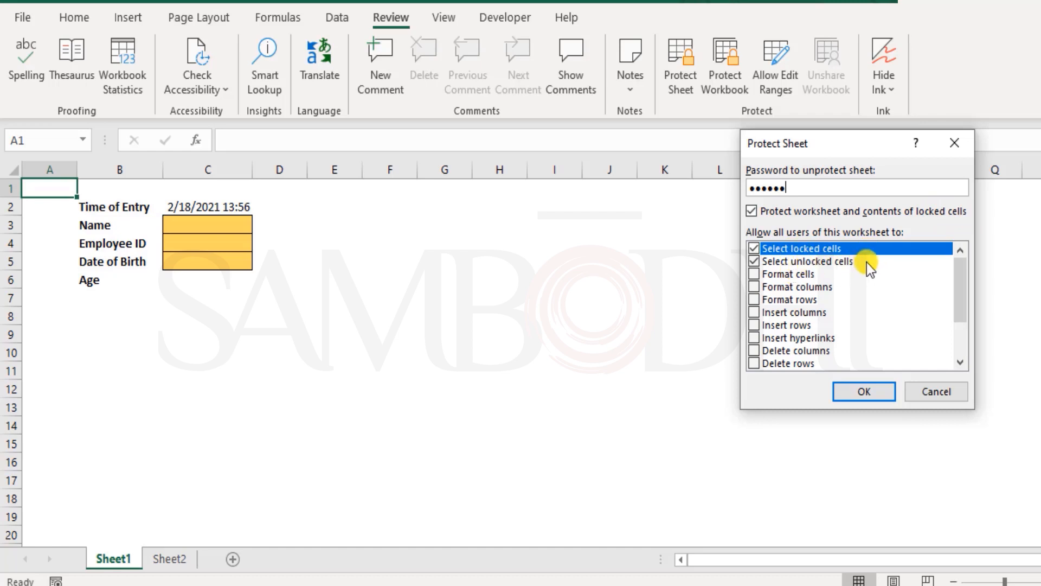
{"action": "left_click_drag", "start_coordinate": [961, 282], "coordinate": [953, 259]}
{"action": "left_click", "coordinate": [873, 389]}
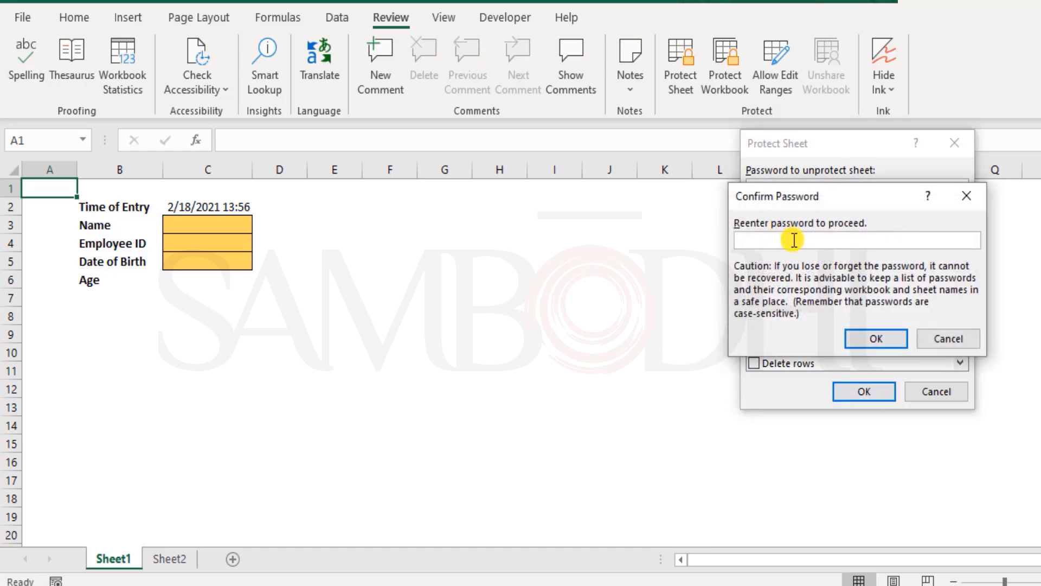
{"action": "type", "text": "123456"}
{"action": "left_click", "coordinate": [878, 343]}
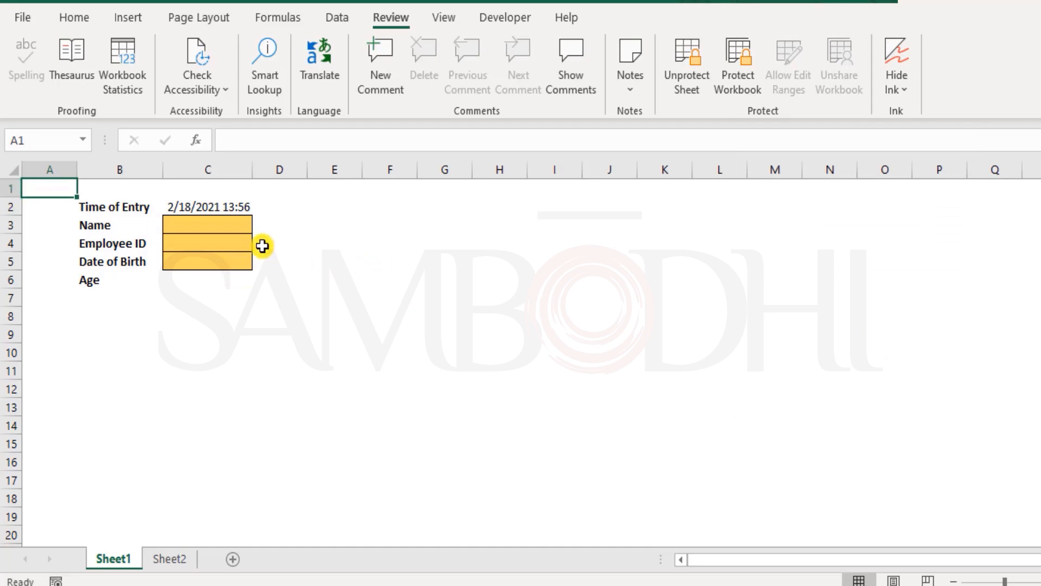
Try to clear the Age formula in C6 and edit the Date of Birth cell C5 on the protected sheet
{"action": "left_click", "coordinate": [204, 280]}
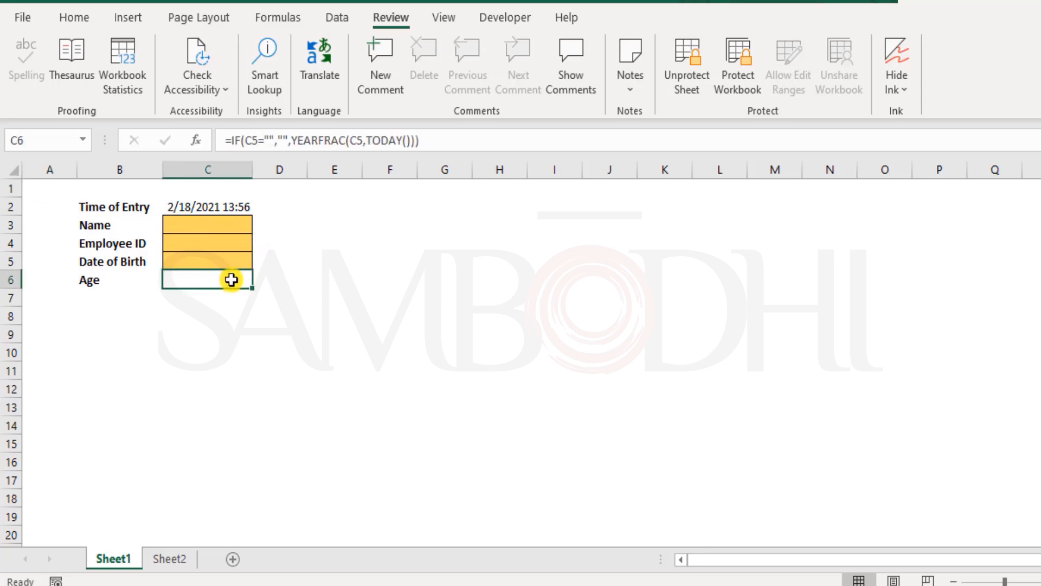
{"action": "key", "text": "Delete"}
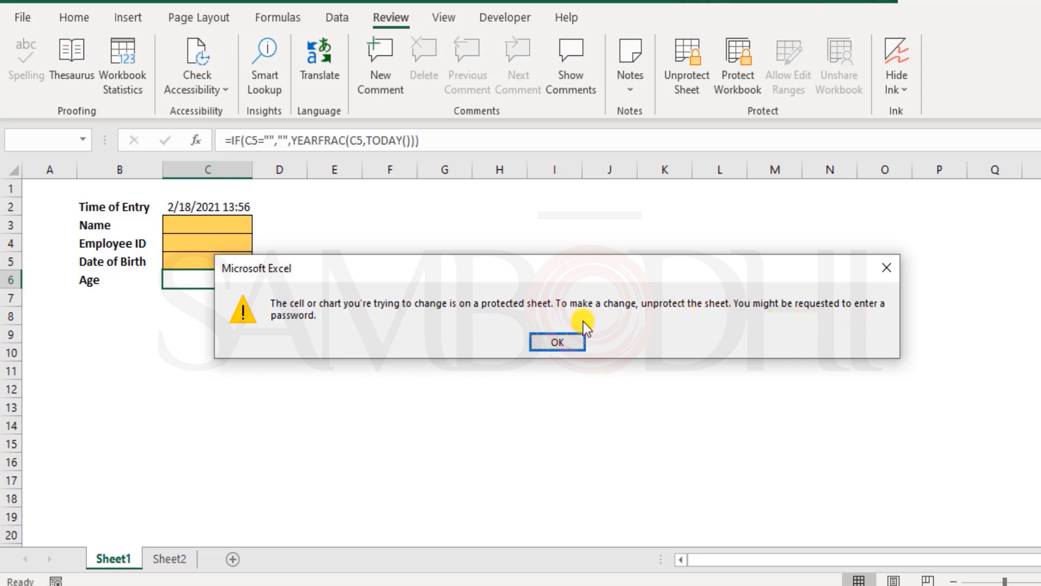
{"action": "left_click", "coordinate": [571, 341]}
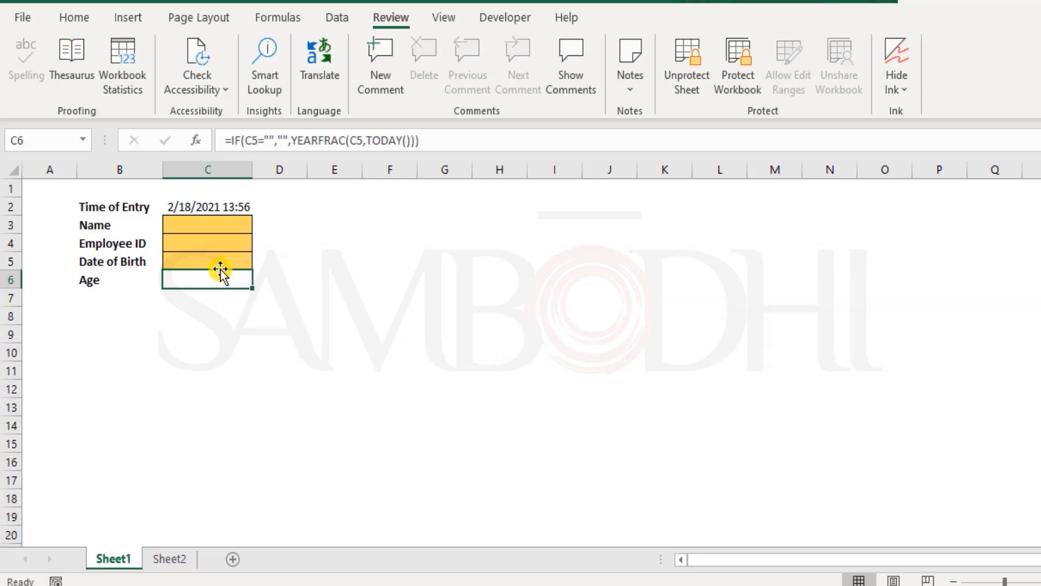
{"action": "double_click", "coordinate": [220, 258]}
{"action": "left_click", "coordinate": [565, 342]}
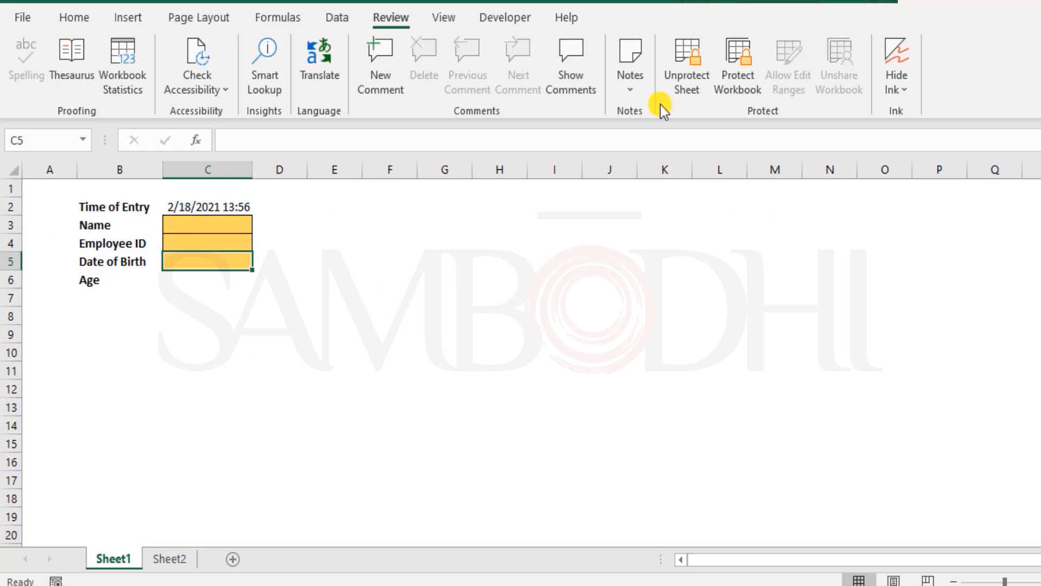
Unprotect Sheet1 by entering the sheet password
{"action": "left_click", "coordinate": [687, 69]}
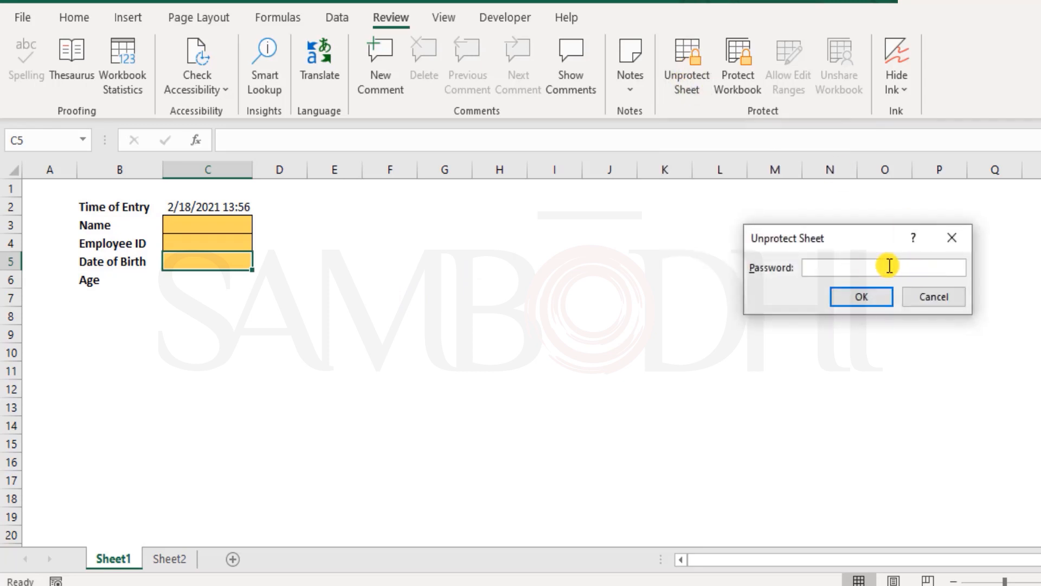
{"action": "type", "text": "123456"}
{"action": "key", "text": "Return"}
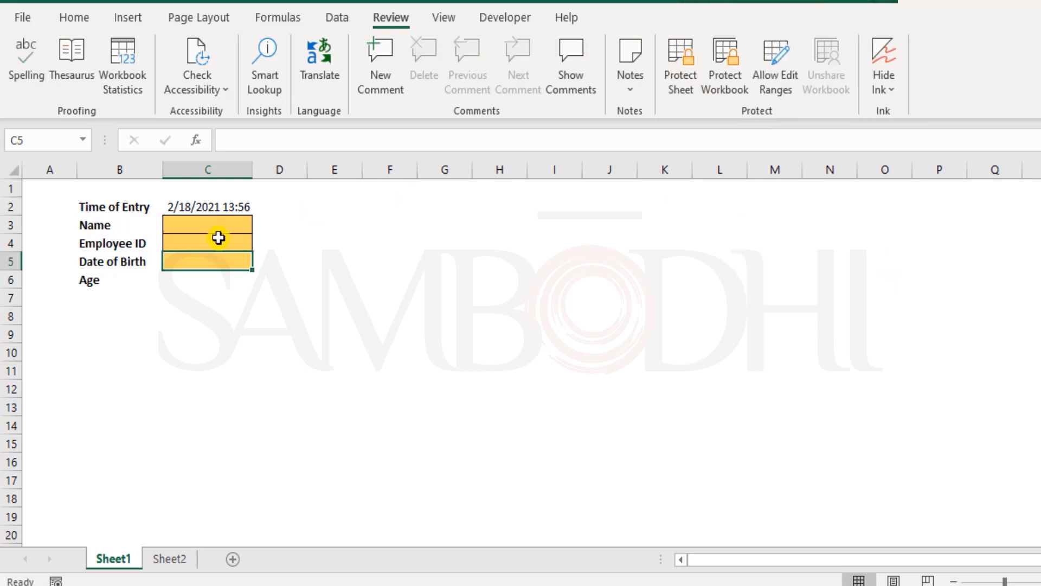
Overwrite the Age formula in C6 with 18 as a trial entry and undo it
{"action": "left_click", "coordinate": [216, 293]}
{"action": "left_click", "coordinate": [236, 282]}
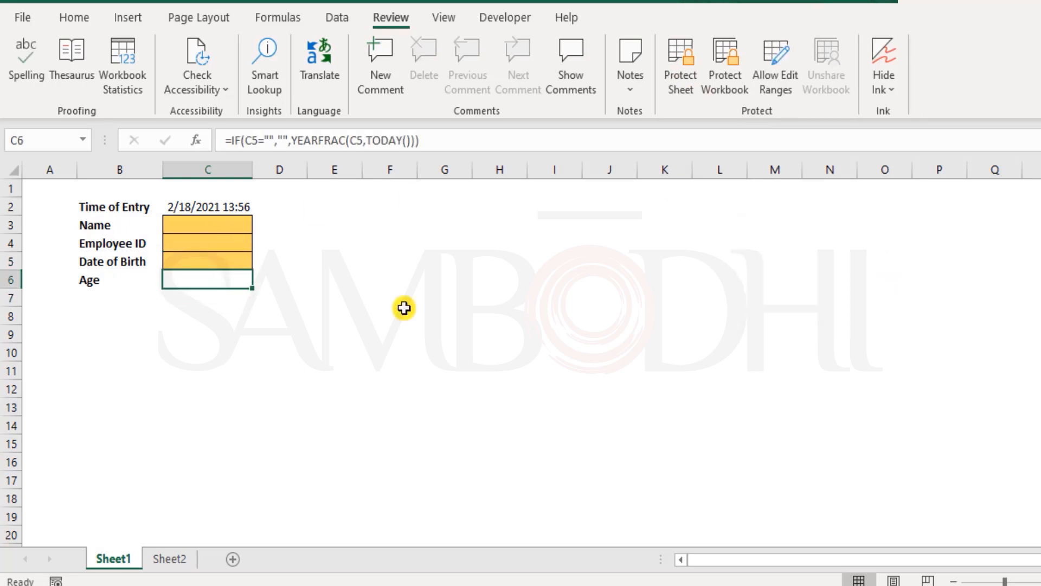
{"action": "type", "text": "18"}
{"action": "key", "text": "Return"}
{"action": "key", "text": "ctrl+z"}
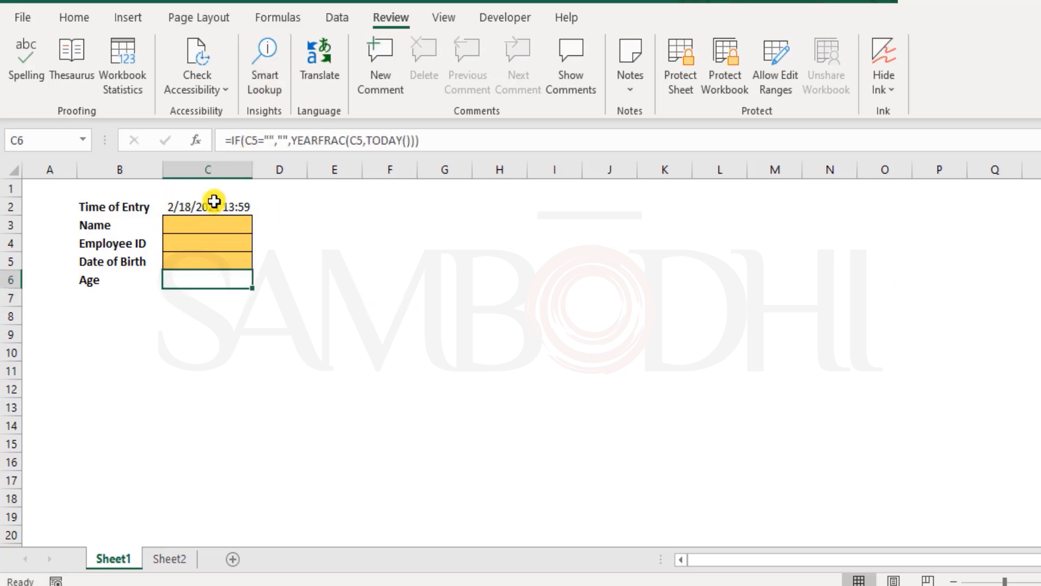
Enter test in the Employee ID cell C4 and undo the entry
{"action": "left_click", "coordinate": [216, 244]}
{"action": "type", "text": "test"}
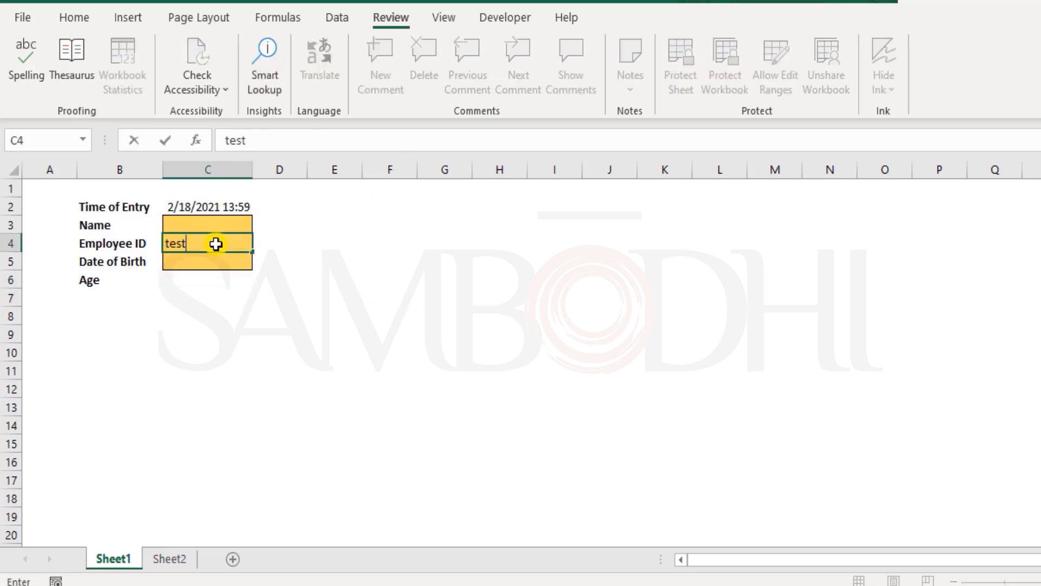
{"action": "key", "text": "Return"}
{"action": "key", "text": "ctrl+z"}
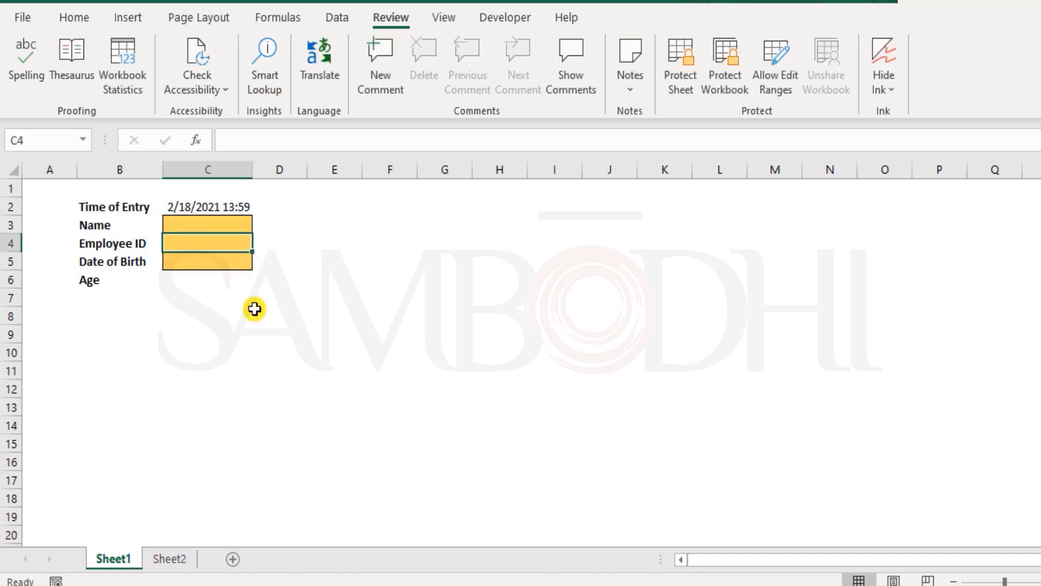
Define a new range that users may edit on the protected sheet, referring to cells C3:C5
{"action": "left_click", "coordinate": [297, 243]}
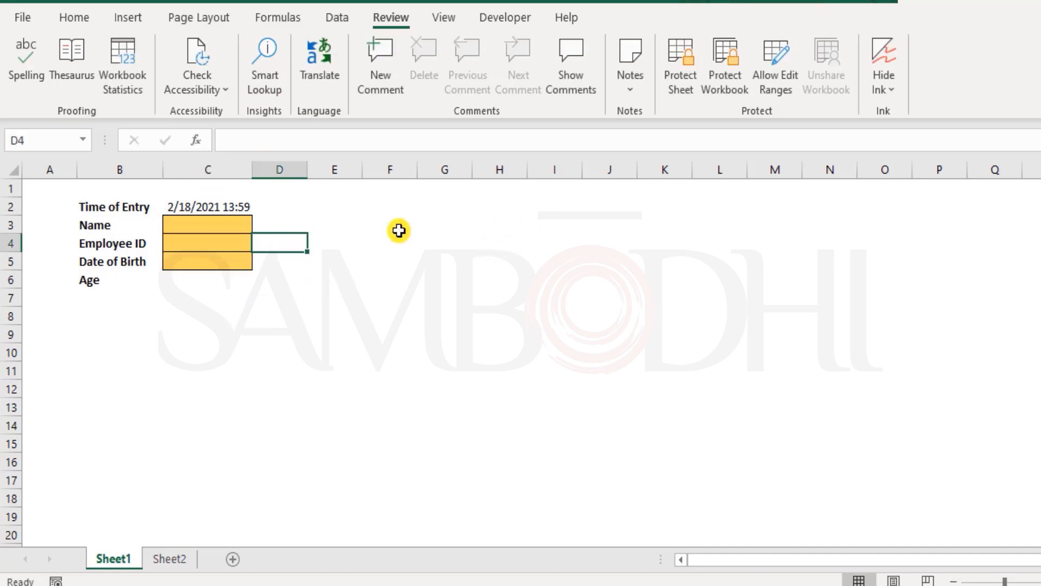
{"action": "left_click", "coordinate": [770, 64]}
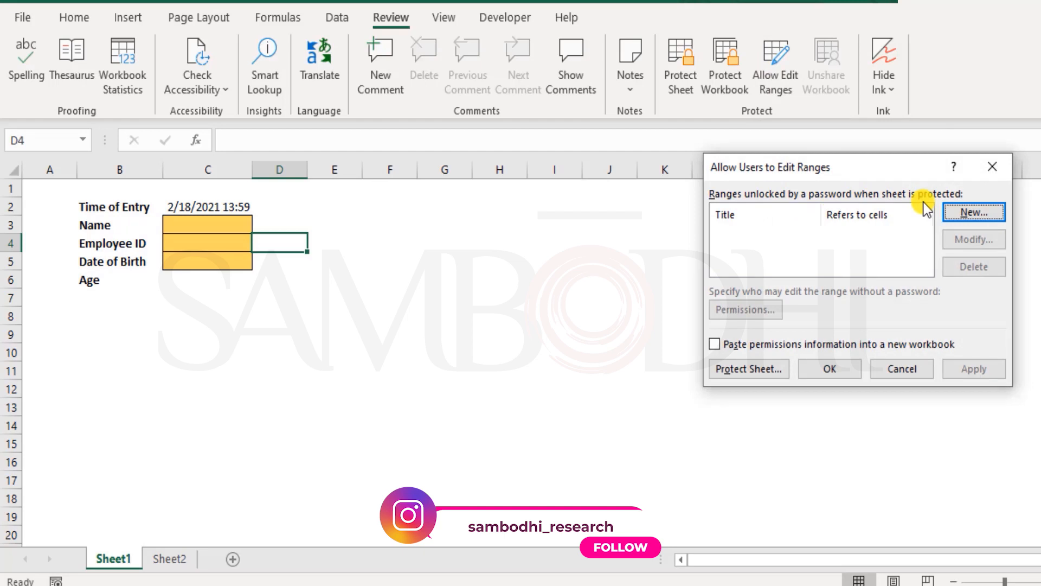
{"action": "left_click", "coordinate": [971, 212]}
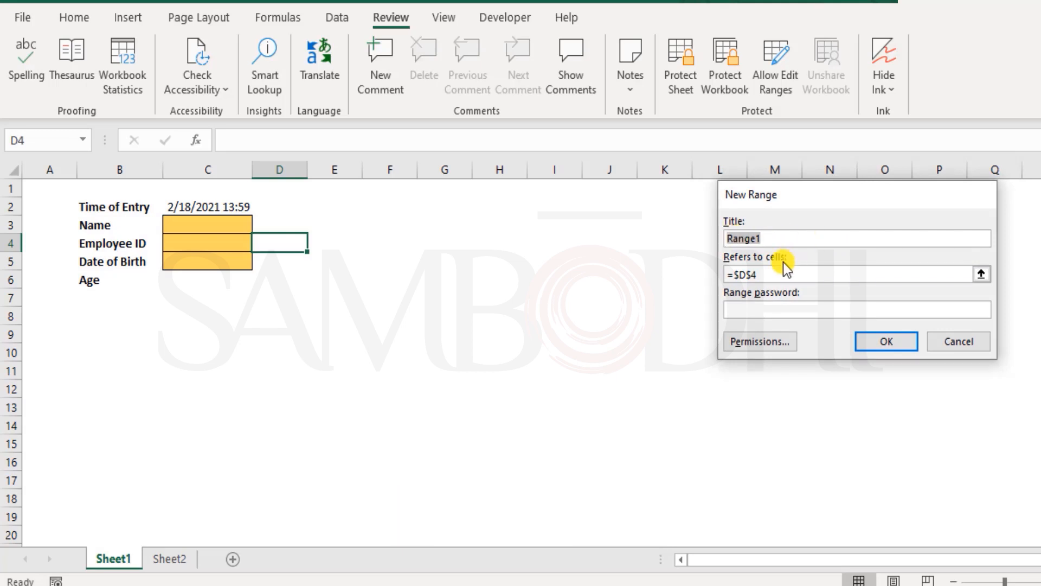
{"action": "left_click", "coordinate": [774, 274]}
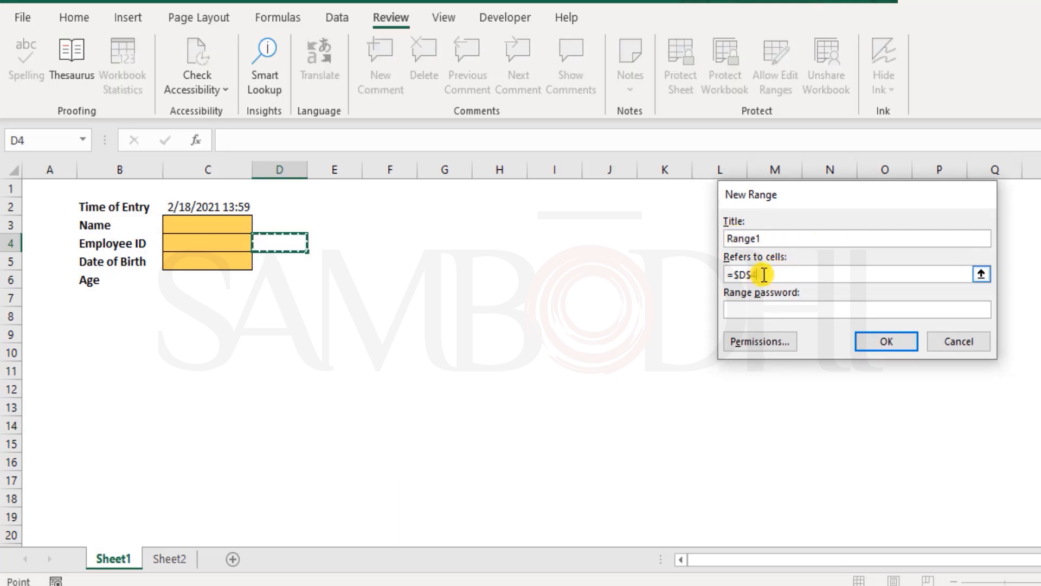
{"action": "left_click_drag", "start_coordinate": [745, 276], "coordinate": [704, 276]}
{"action": "key", "text": "BackSpace"}
{"action": "left_click_drag", "start_coordinate": [212, 224], "coordinate": [214, 256]}
Set and confirm a range password for the new editable range, and apply the edit-range settings
{"action": "left_click", "coordinate": [819, 307]}
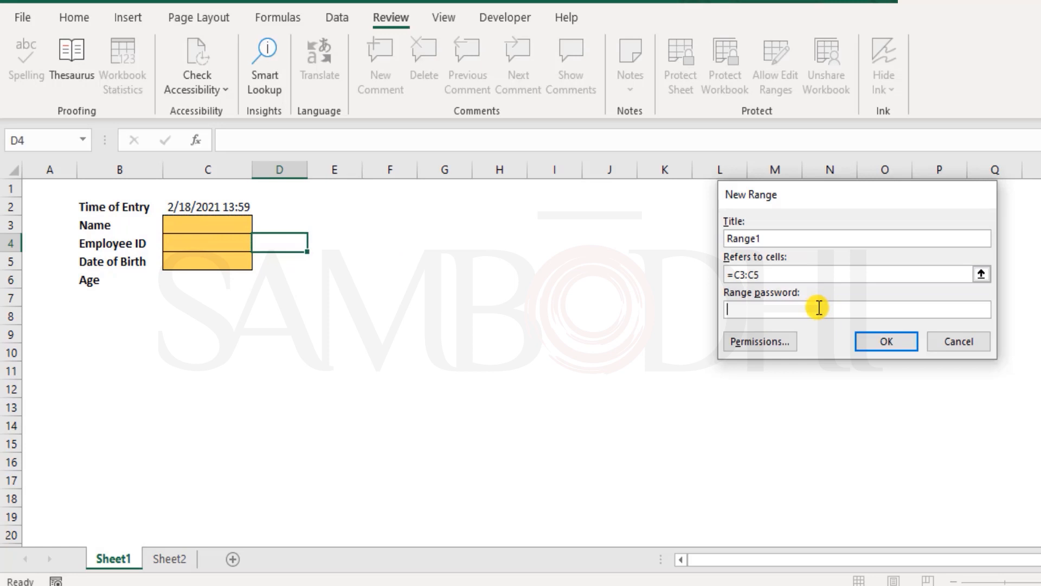
{"action": "type", "text": "123456"}
{"action": "left_click", "coordinate": [903, 341]}
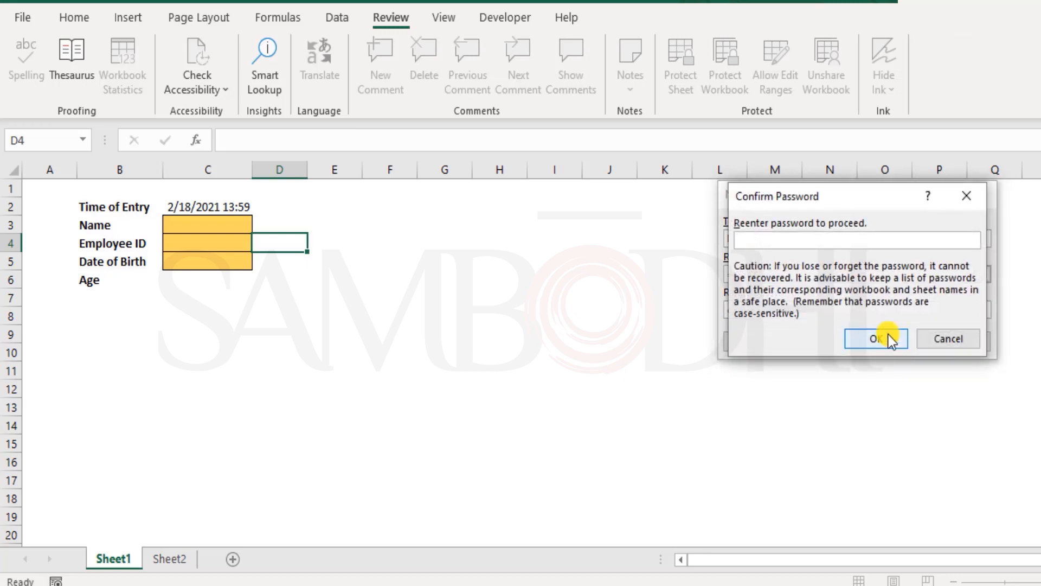
{"action": "type", "text": "******"}
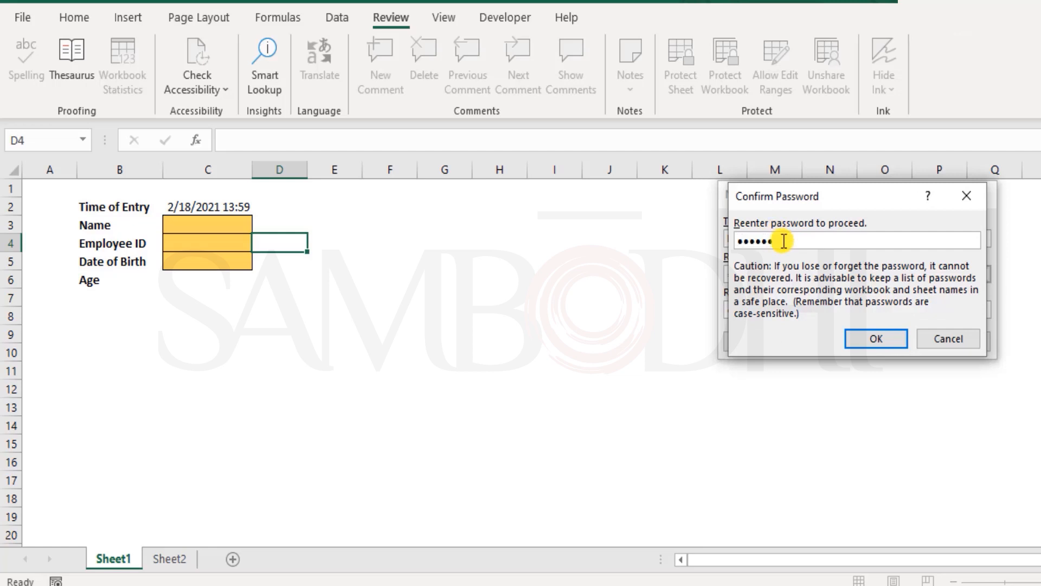
{"action": "left_click", "coordinate": [862, 335]}
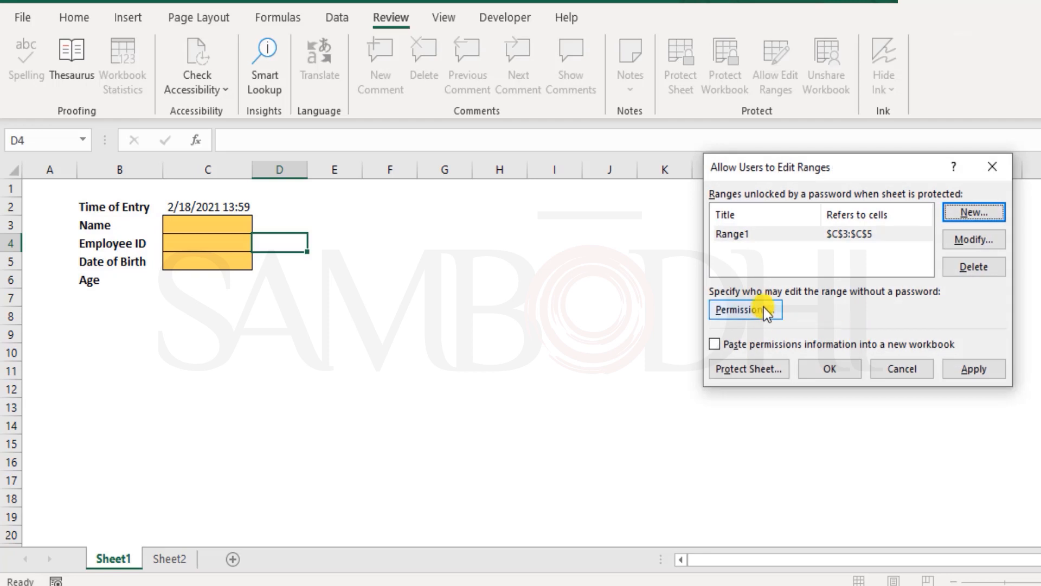
{"action": "left_click", "coordinate": [984, 370]}
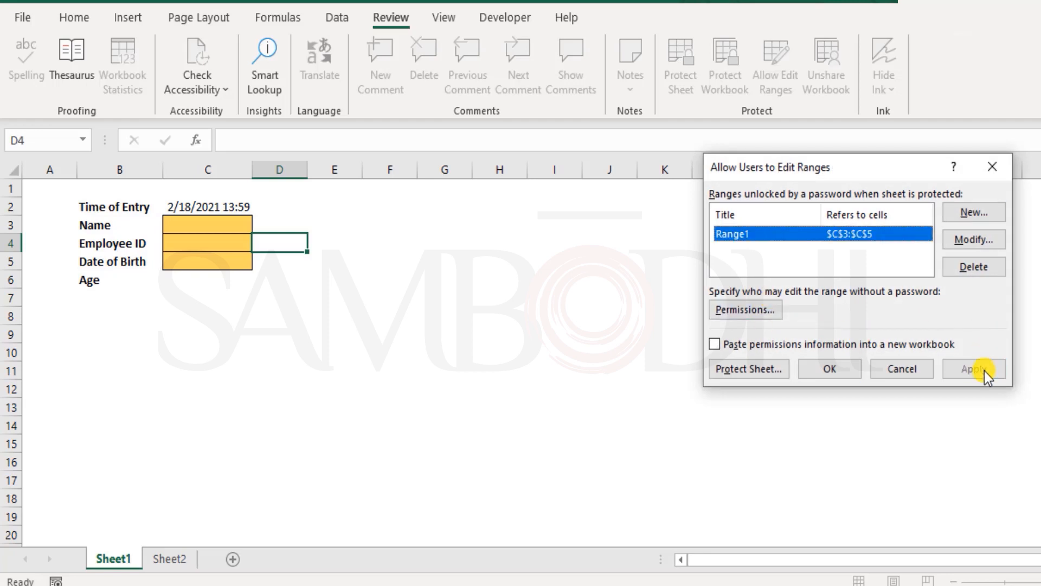
{"action": "left_click", "coordinate": [832, 373]}
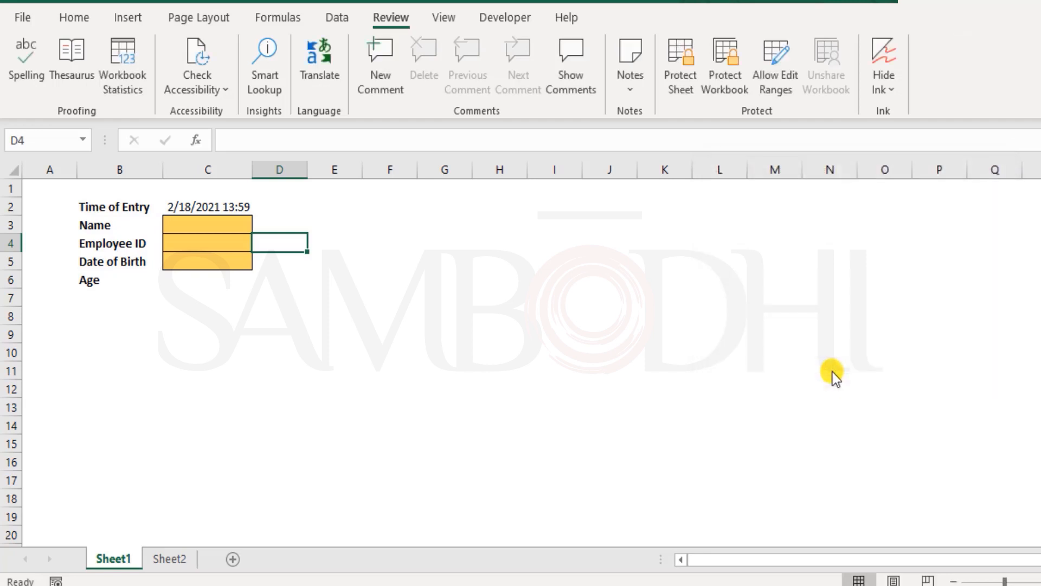
Enter efef in the Employee ID cell C4 as a trial and clear it again
{"action": "double_click", "coordinate": [207, 246]}
{"action": "type", "text": "efef"}
{"action": "left_click", "coordinate": [246, 260]}
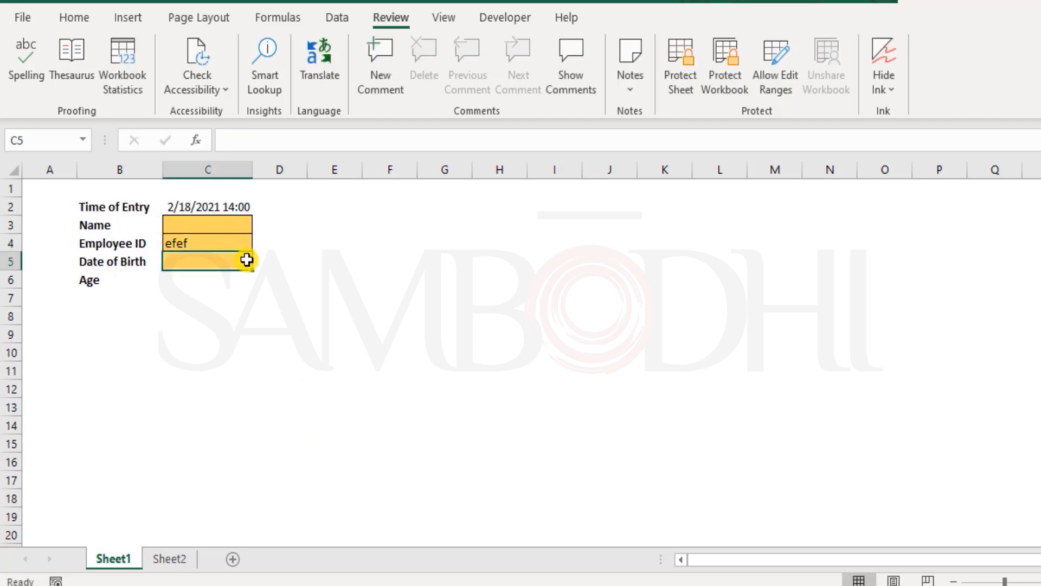
{"action": "left_click", "coordinate": [201, 244]}
{"action": "key", "text": "Delete"}
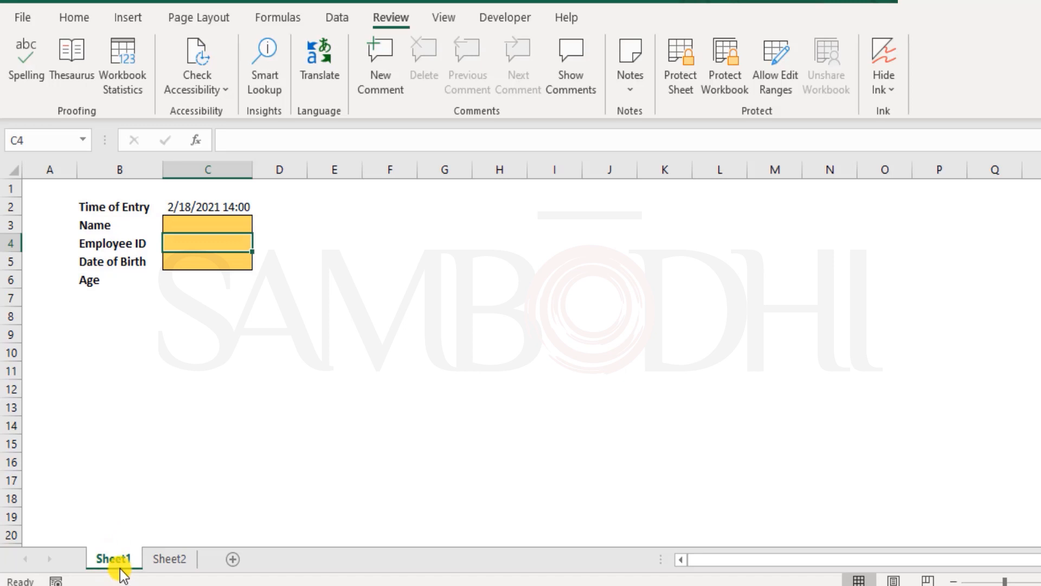
{"action": "left_click", "coordinate": [76, 18]}
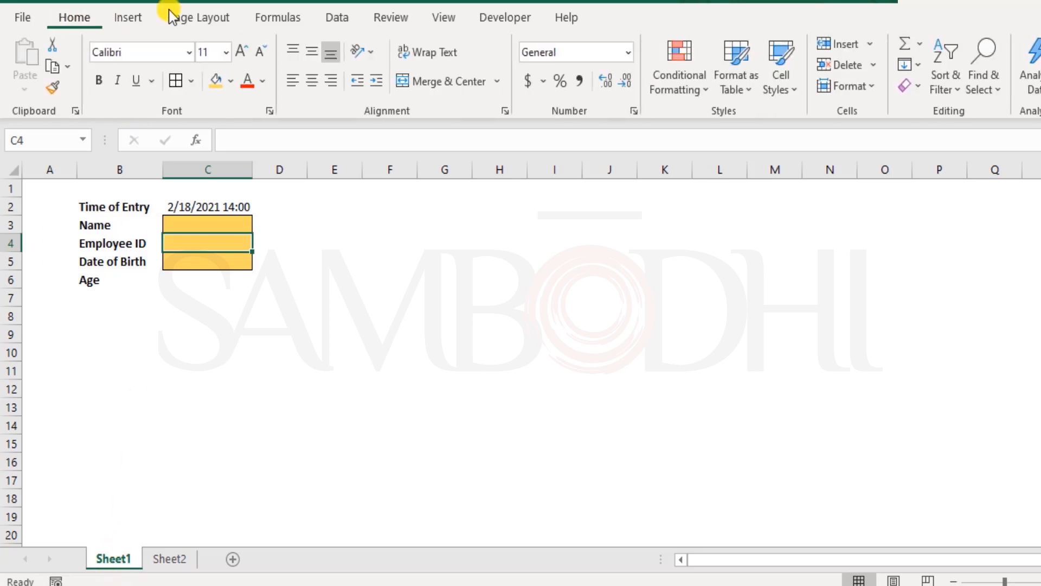
{"action": "left_click", "coordinate": [405, 24]}
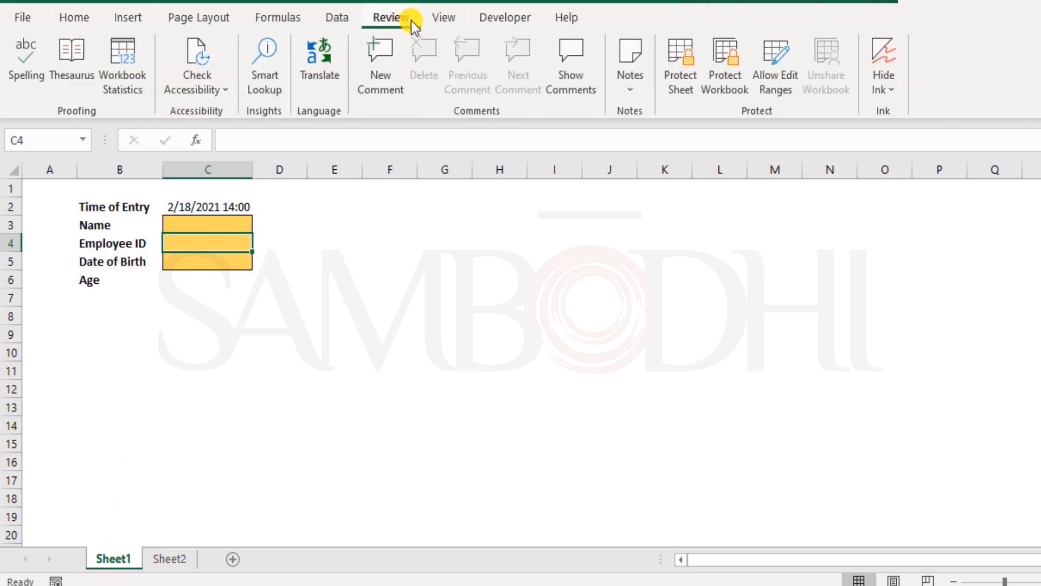
{"action": "left_click", "coordinate": [77, 17]}
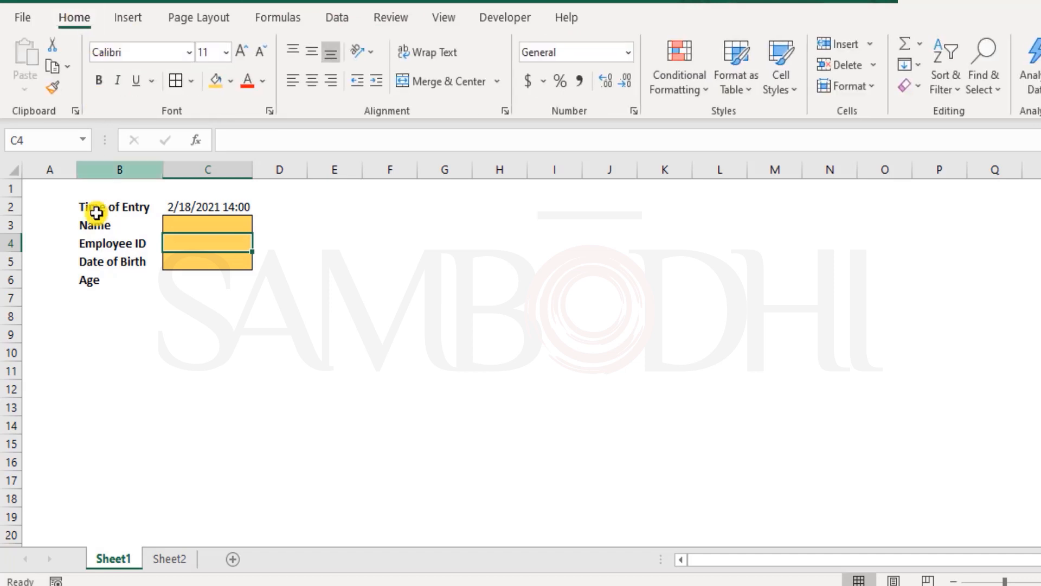
Protect Sheet1 with a sheet password, keeping the default user permissions, and confirm the password
{"action": "right_click", "coordinate": [112, 558]}
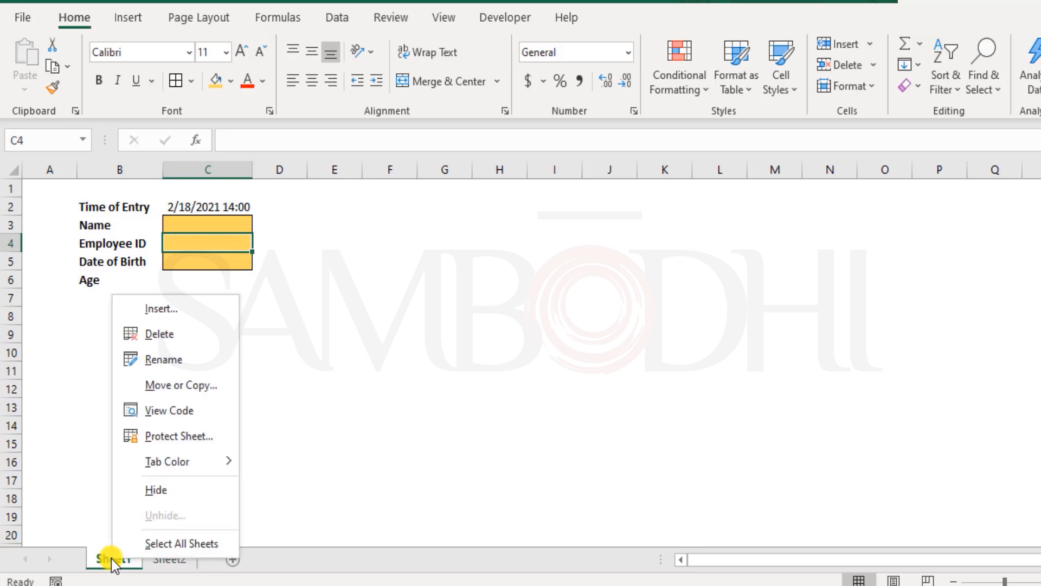
{"action": "left_click", "coordinate": [175, 436]}
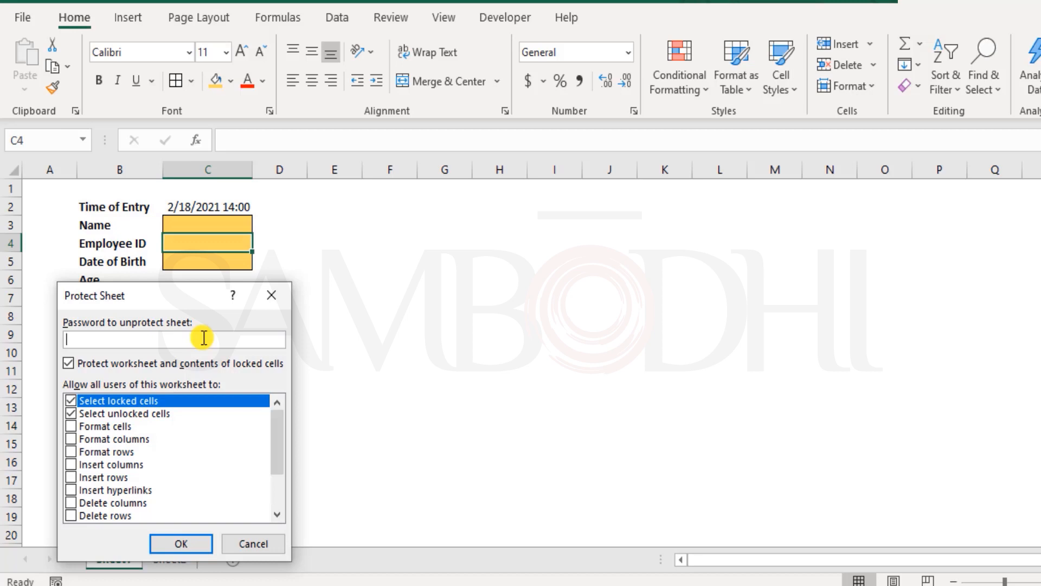
{"action": "type", "text": "123456"}
{"action": "left_click", "coordinate": [193, 545]}
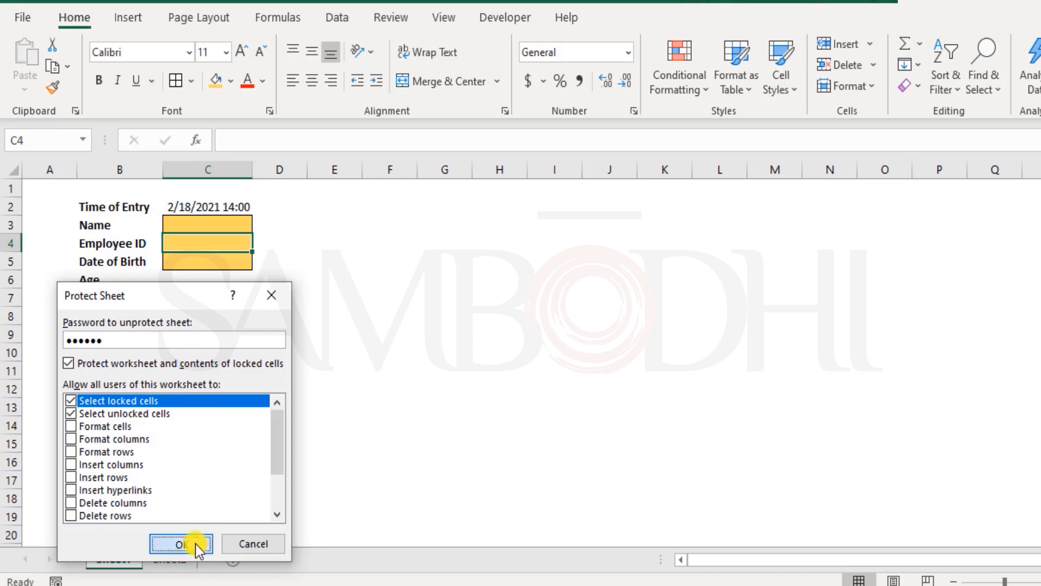
{"action": "type", "text": "1234"}
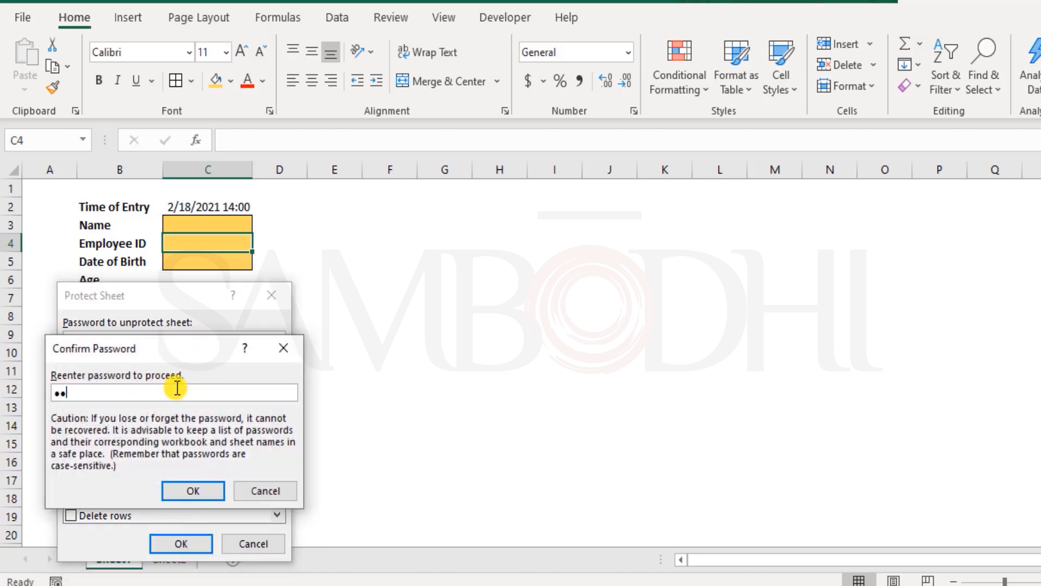
{"action": "type", "text": "56"}
{"action": "left_click", "coordinate": [193, 490]}
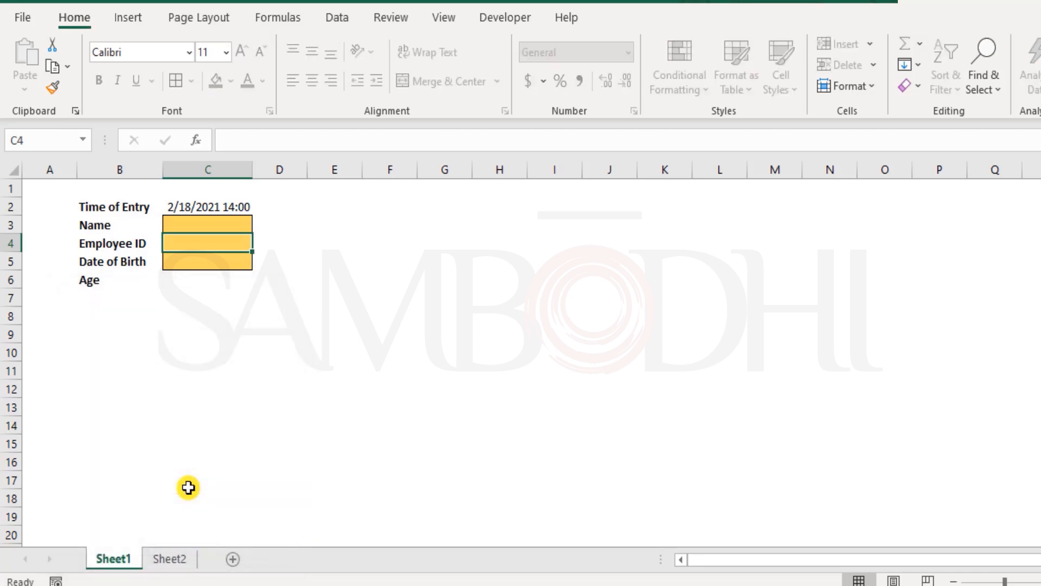
Try to edit the locked Time of Entry cell C2 on the protected sheet
{"action": "left_click", "coordinate": [234, 311]}
{"action": "left_click", "coordinate": [432, 286]}
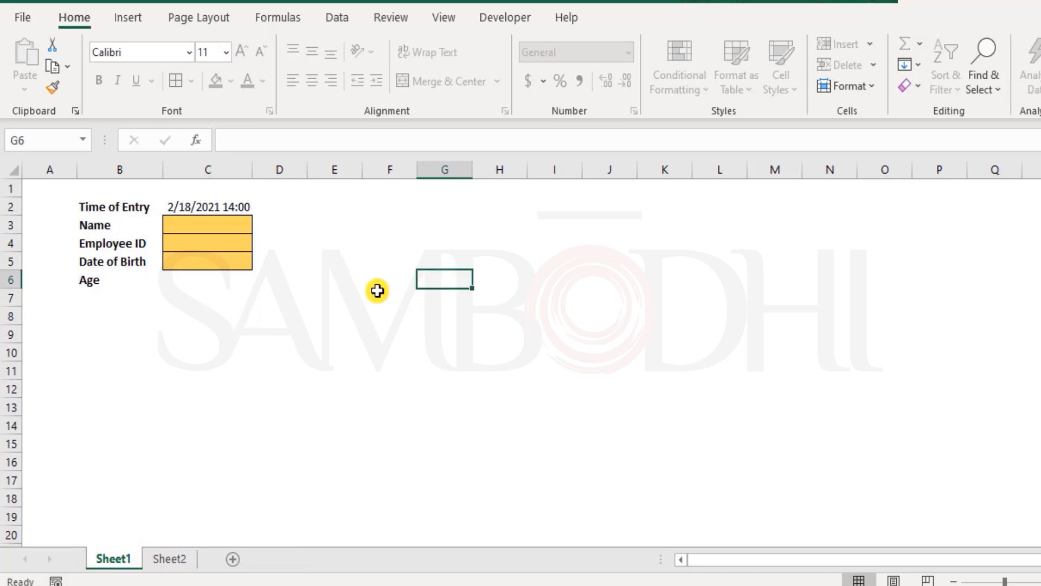
{"action": "left_click", "coordinate": [288, 257]}
{"action": "double_click", "coordinate": [216, 203]}
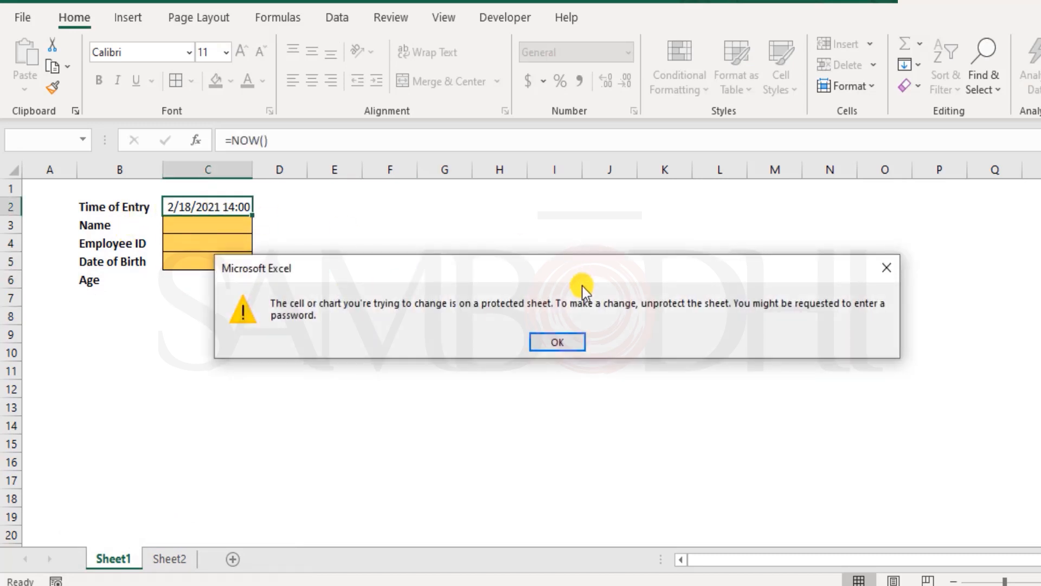
{"action": "left_click", "coordinate": [549, 329]}
Try to unlock the Name cell C3 for editing by entering a range password
{"action": "double_click", "coordinate": [200, 228]}
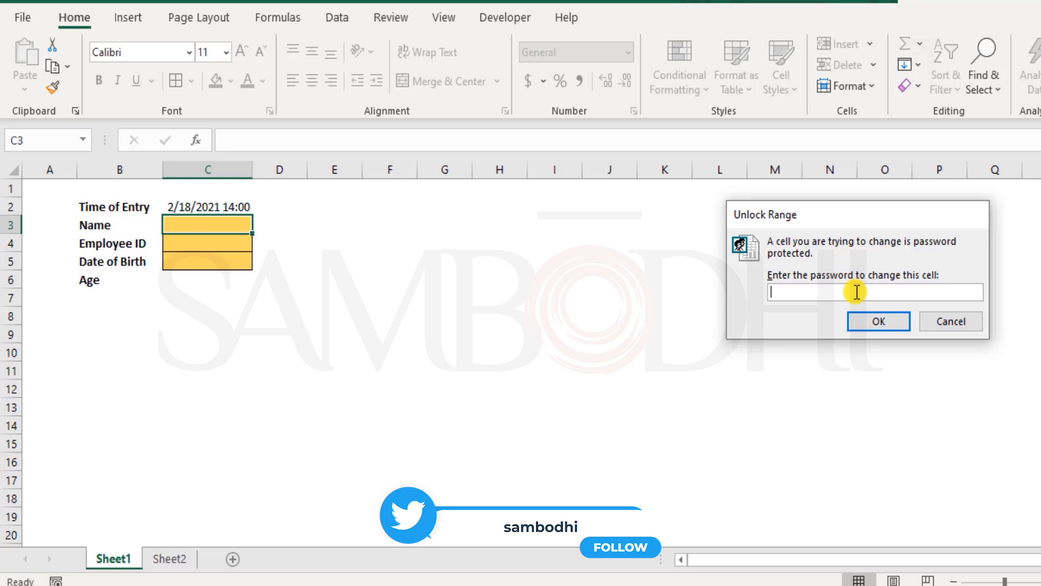
{"action": "type", "text": "••••••"}
{"action": "key", "text": "Return"}
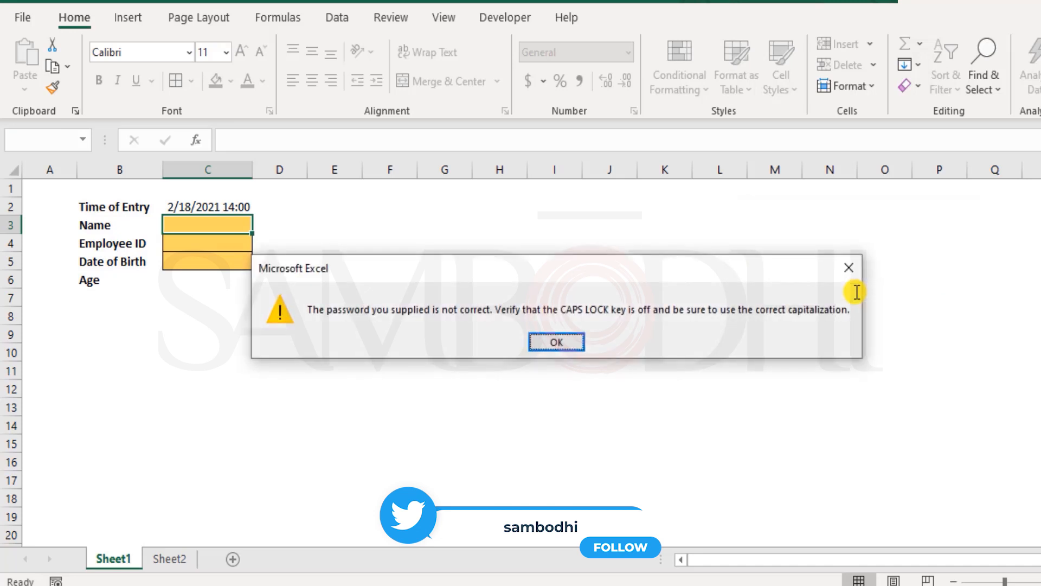
{"action": "key", "text": "Return"}
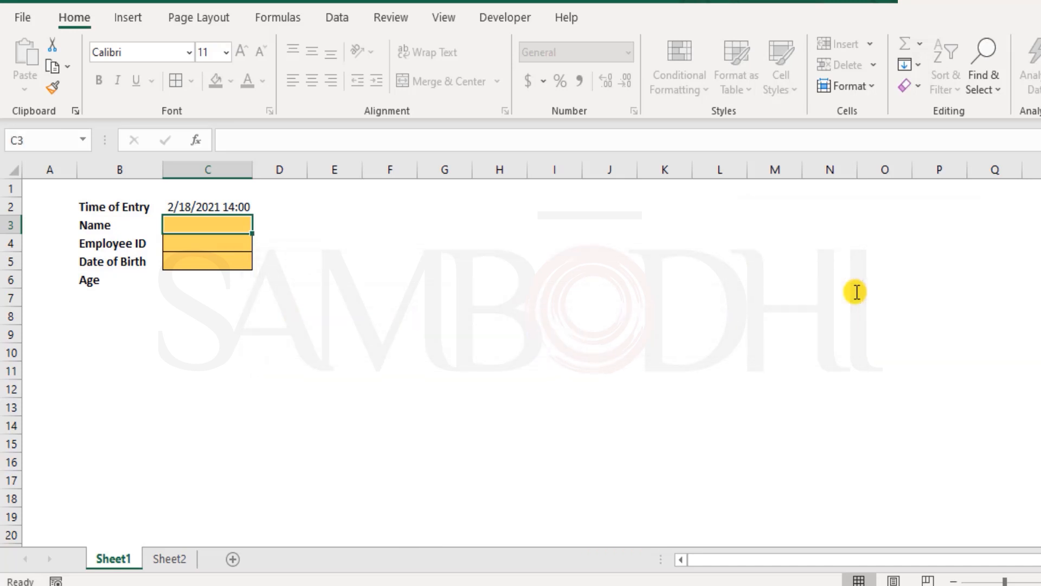
Unlock the Name cell C3 with the range password and enter the employee's first name
{"action": "double_click", "coordinate": [219, 227]}
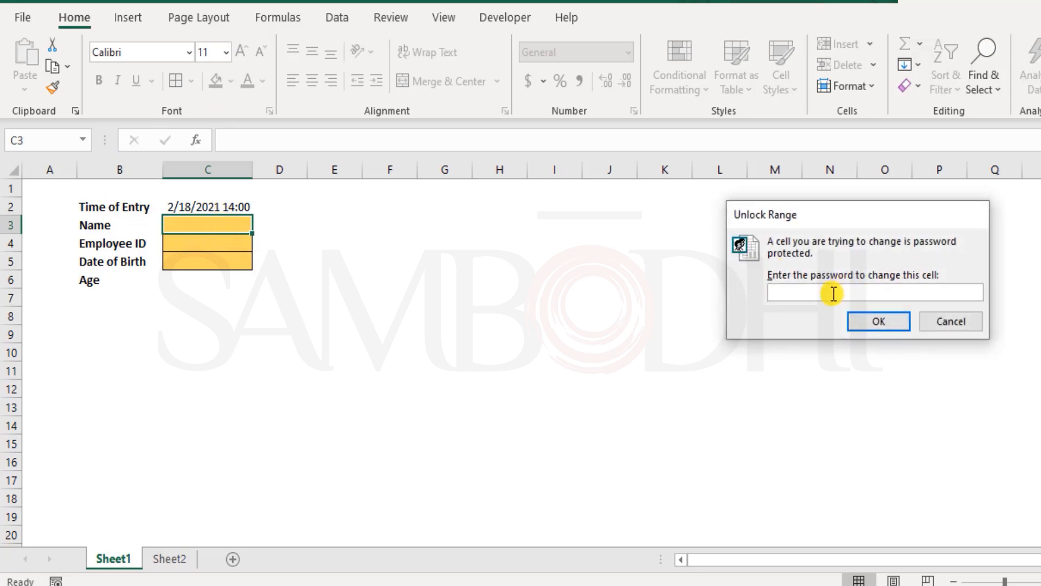
{"action": "type", "text": "123456"}
{"action": "key", "text": "Return"}
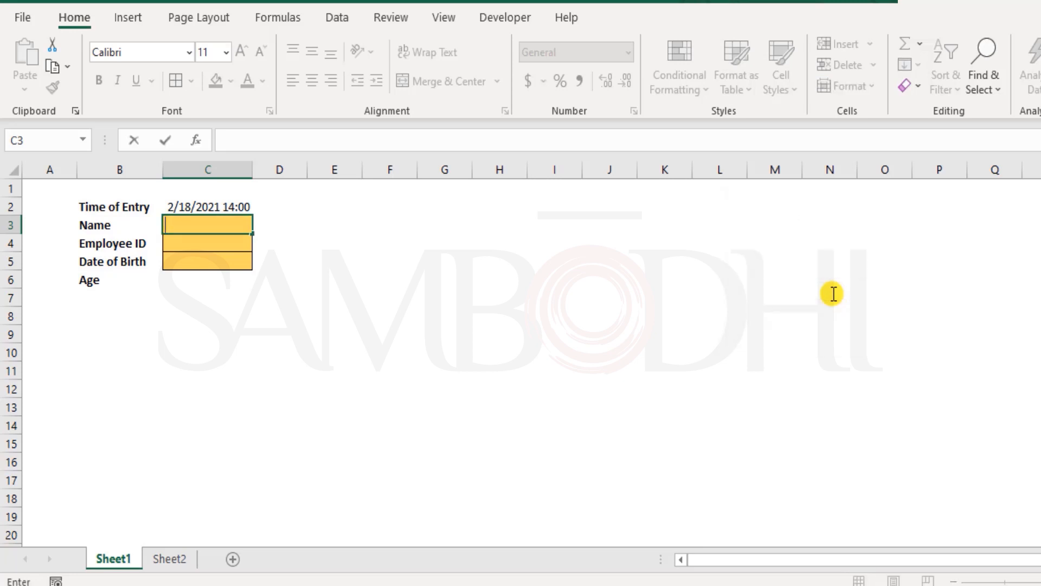
{"action": "type", "text": "James"}
{"action": "key", "text": "Return"}
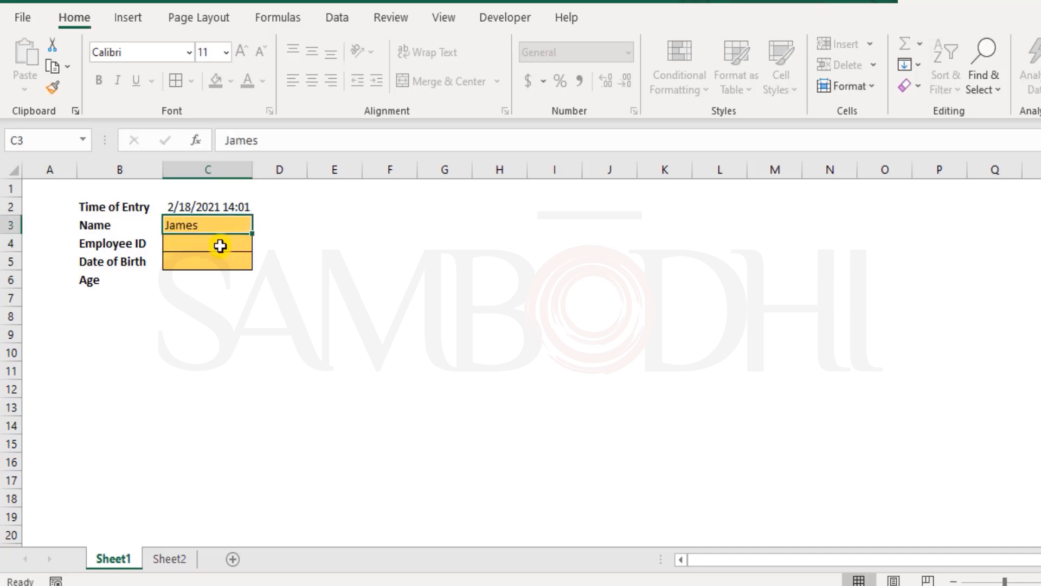
Fill in the employee ID in cell C4 and the date of birth in cell C5
{"action": "double_click", "coordinate": [220, 244]}
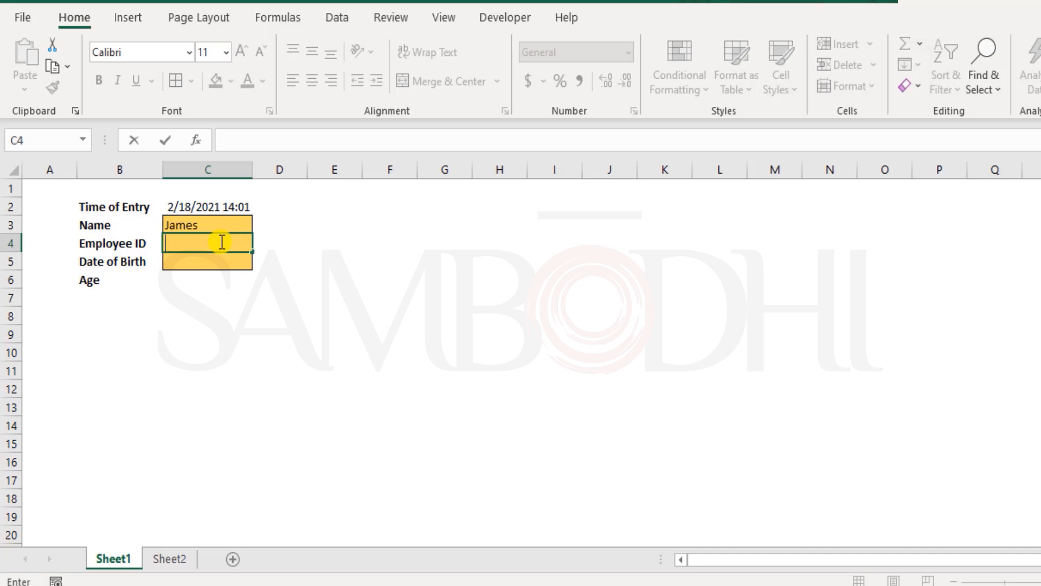
{"action": "type", "text": "890"}
{"action": "key", "text": "Return"}
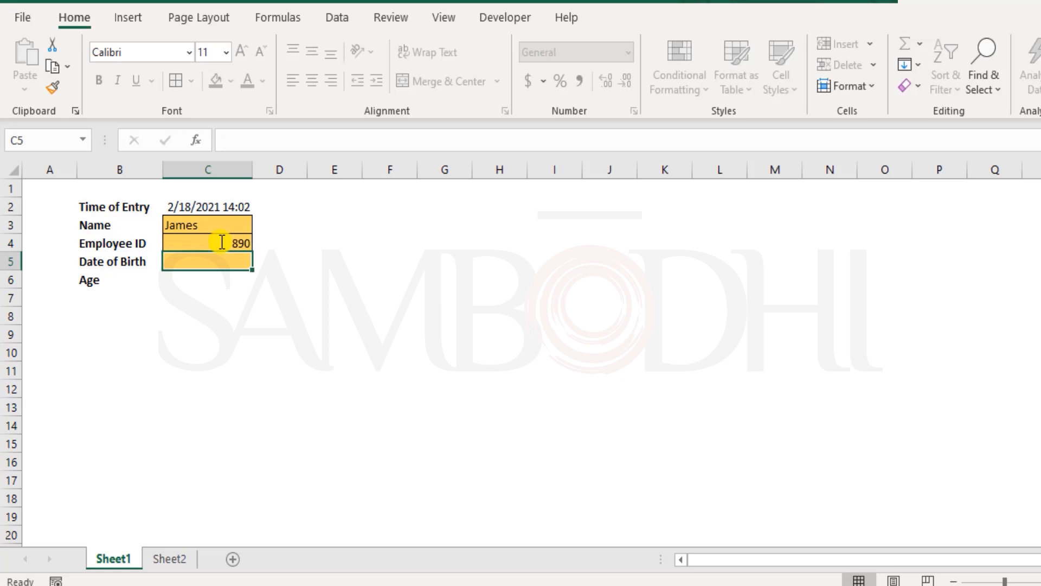
{"action": "type", "text": "12"}
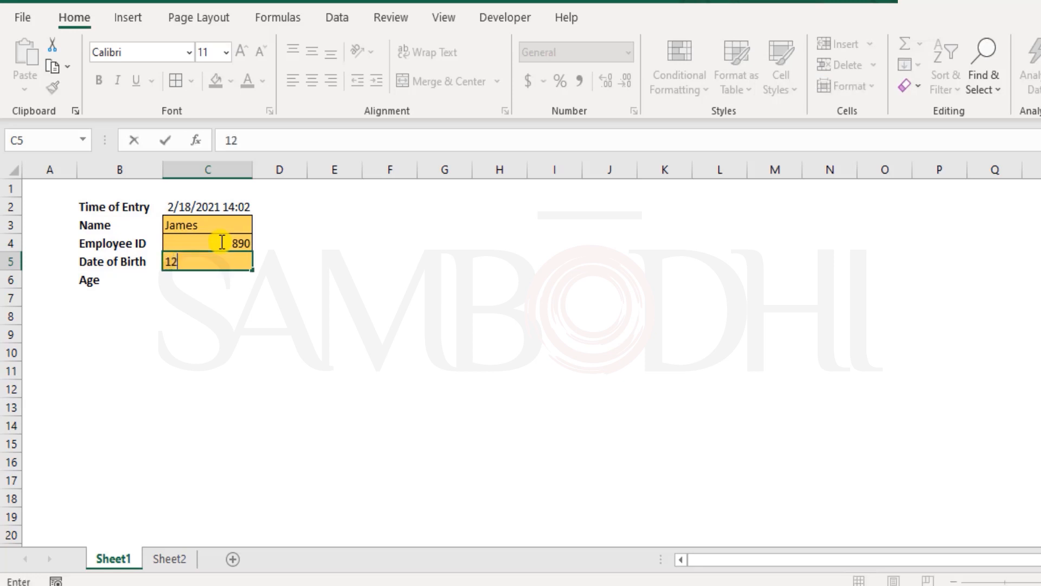
{"action": "type", "text": "-12-1999"}
{"action": "key", "text": "Return"}
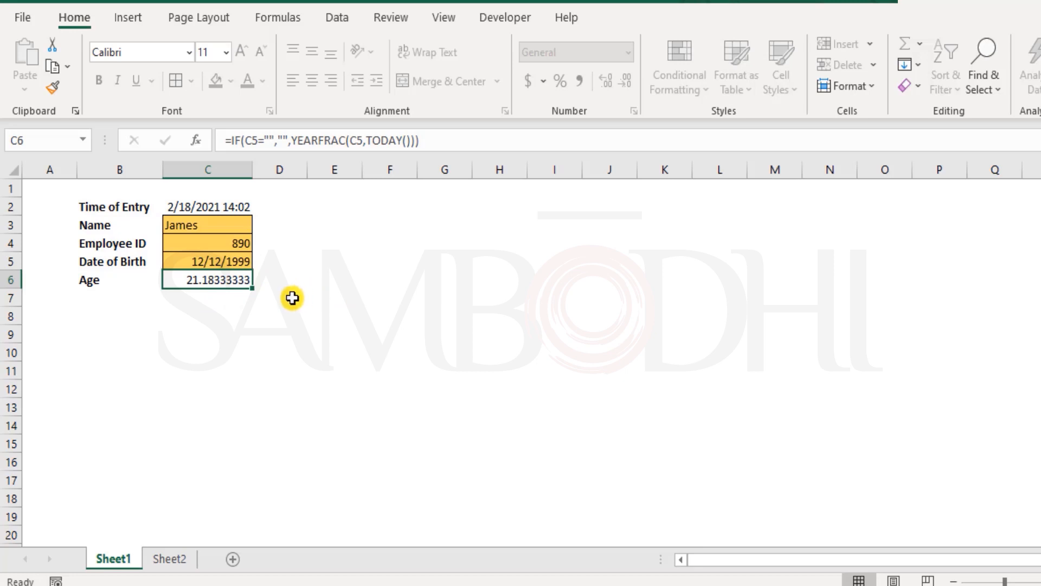
{"action": "left_click", "coordinate": [320, 281]}
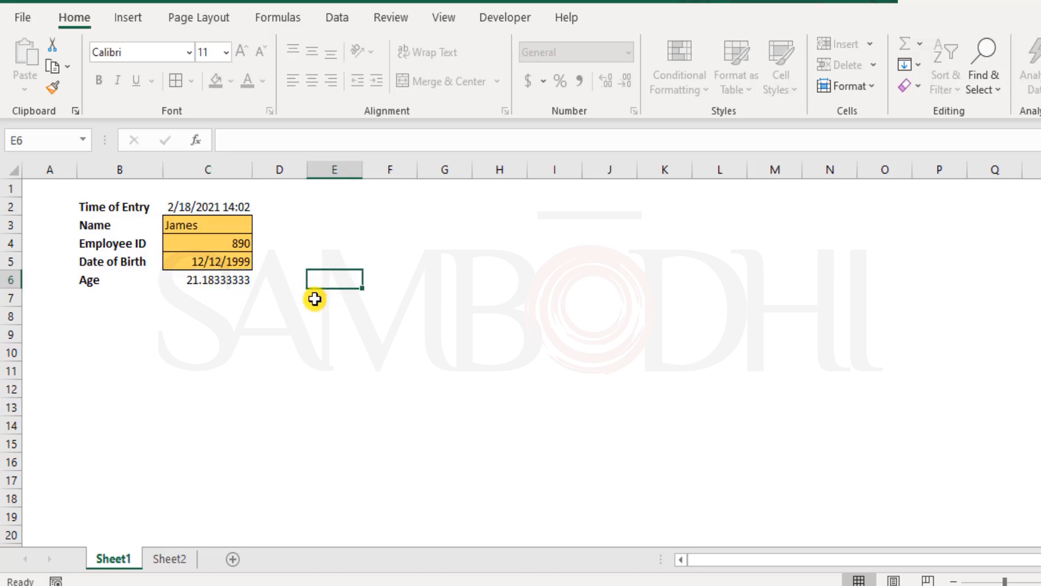
{"action": "left_click", "coordinate": [402, 232]}
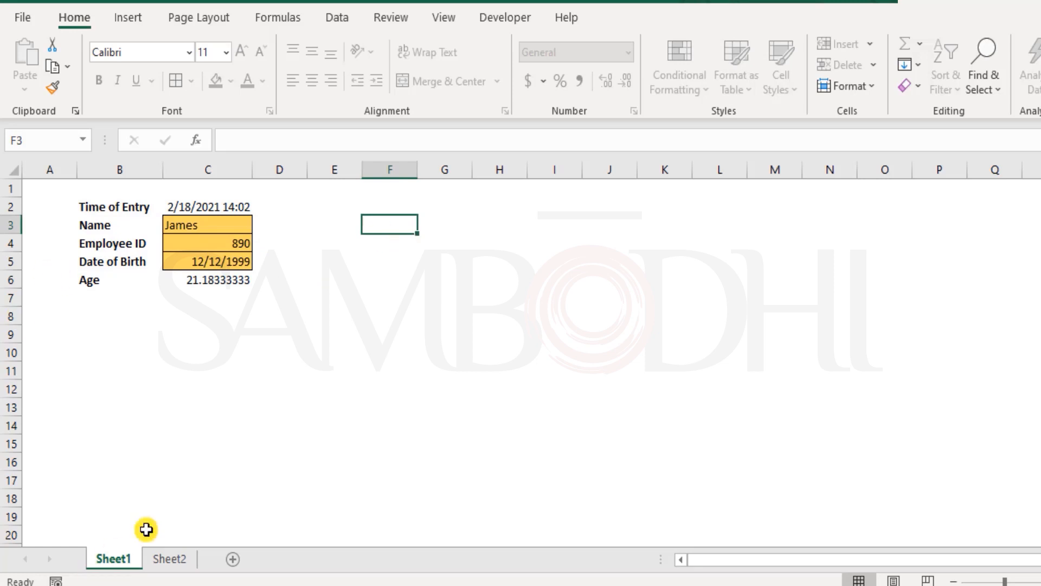
{"action": "left_click_drag", "start_coordinate": [209, 226], "coordinate": [214, 259]}
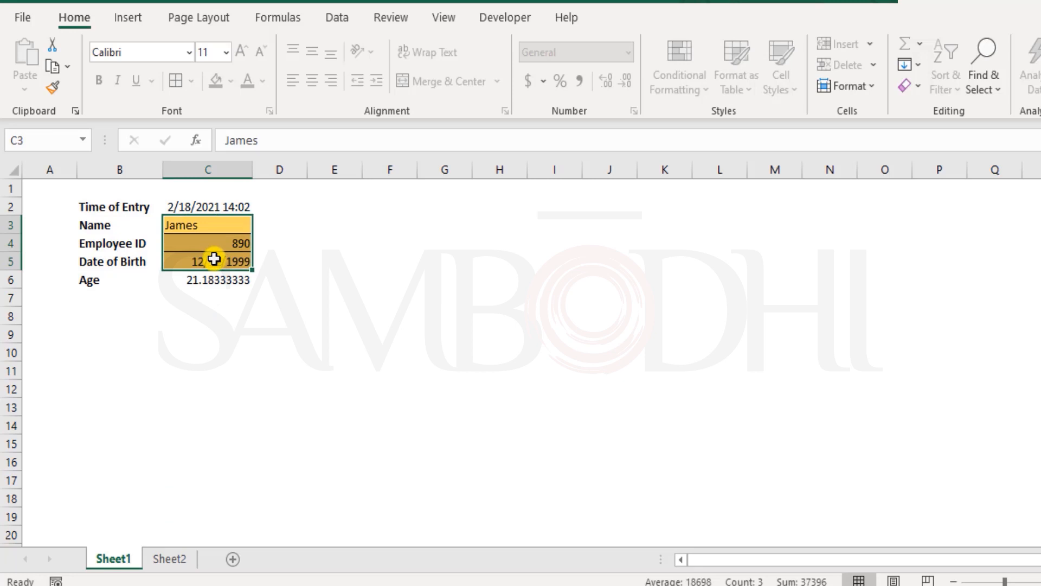
{"action": "left_click", "coordinate": [233, 339]}
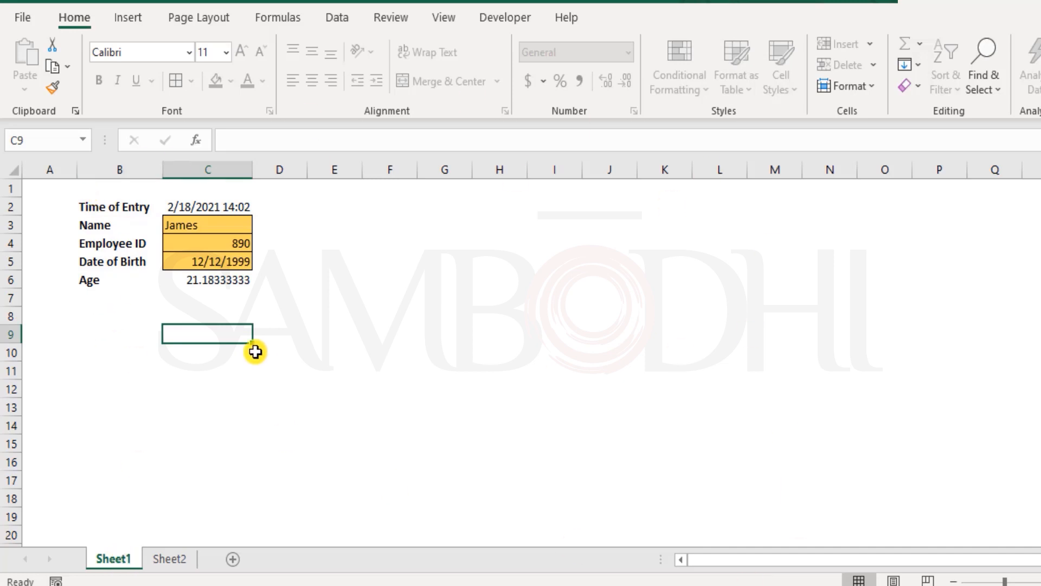
{"action": "left_click_drag", "start_coordinate": [217, 227], "coordinate": [233, 267]}
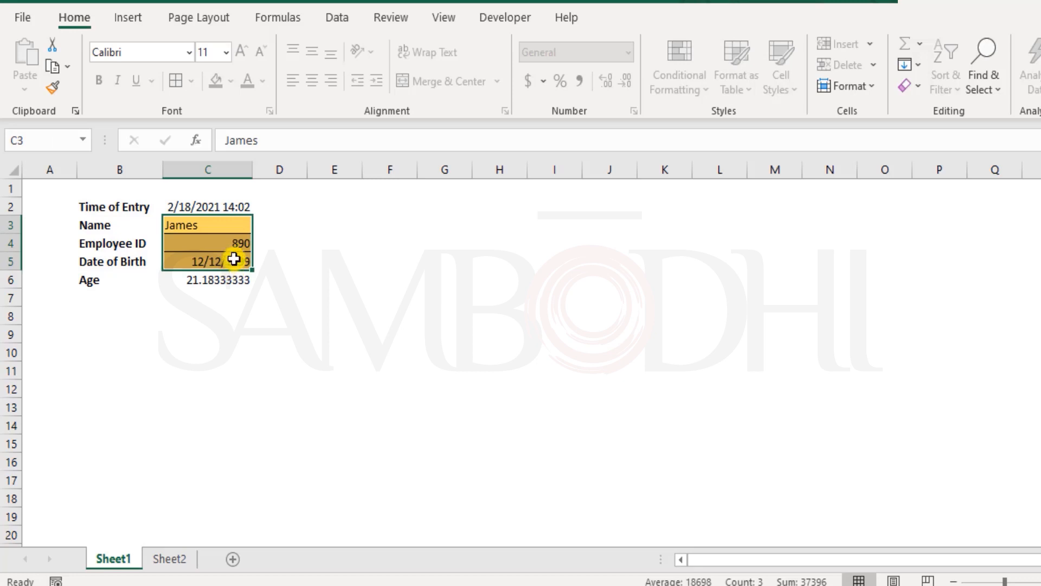
{"action": "left_click_drag", "start_coordinate": [242, 224], "coordinate": [240, 258]}
Unprotect Sheet1 by entering the sheet password
{"action": "left_click", "coordinate": [408, 16]}
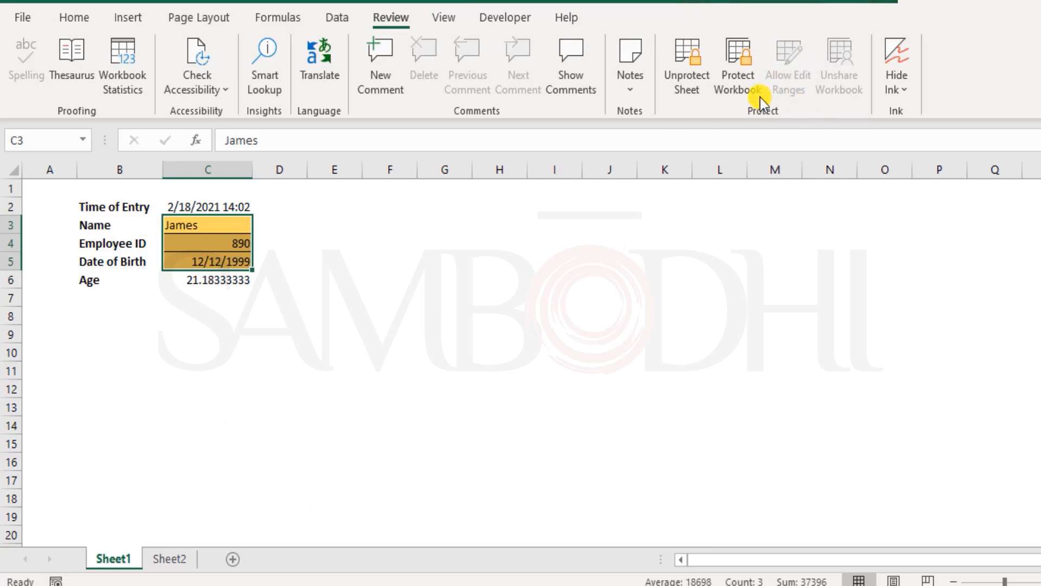
{"action": "left_click", "coordinate": [688, 71]}
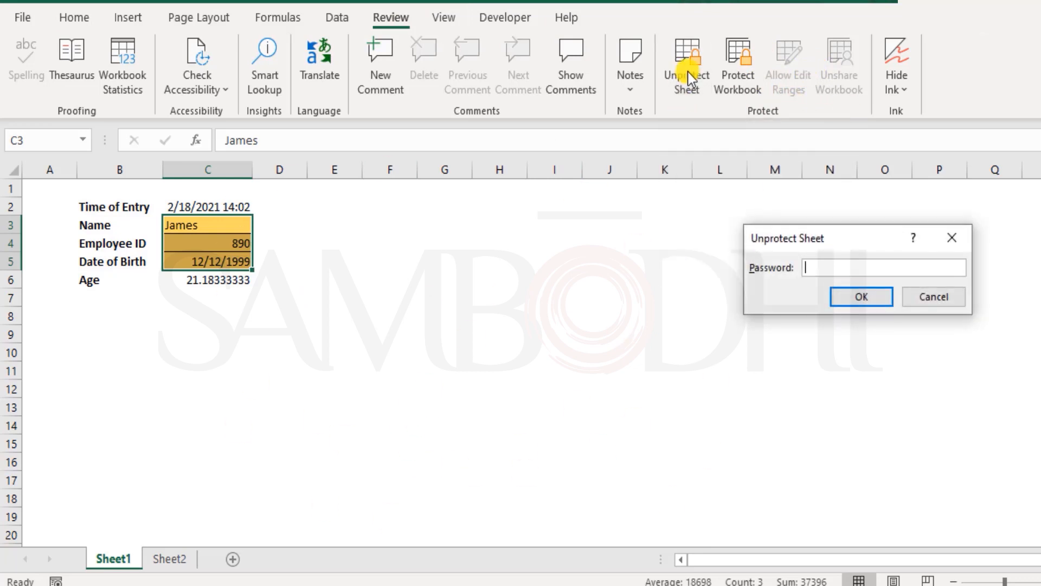
{"action": "type", "text": "123456"}
{"action": "key", "text": "Return"}
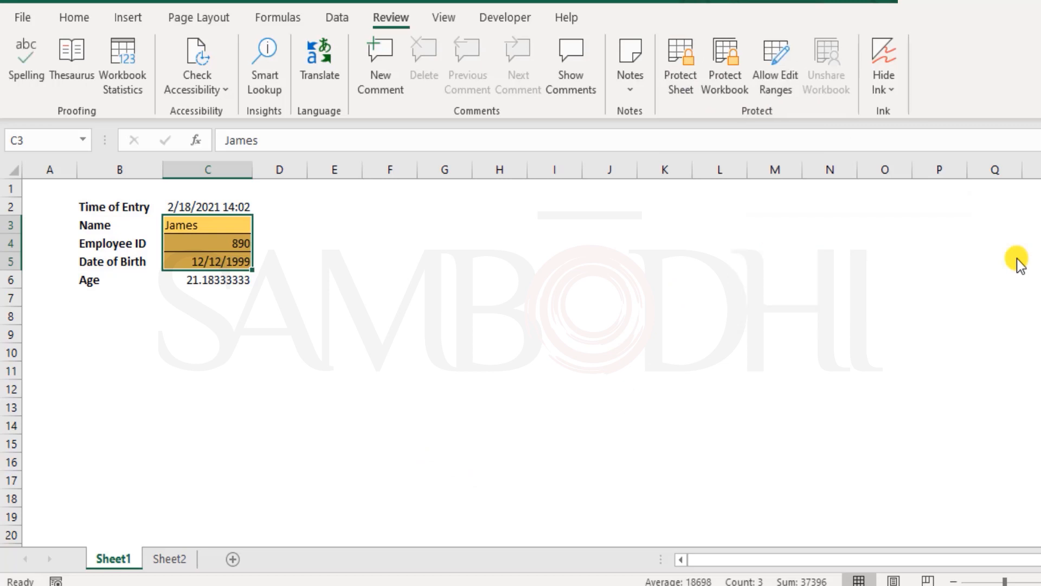
Review the list of ranges users may edit on the sheet and close it without changes
{"action": "left_click", "coordinate": [388, 259]}
{"action": "left_click", "coordinate": [327, 265]}
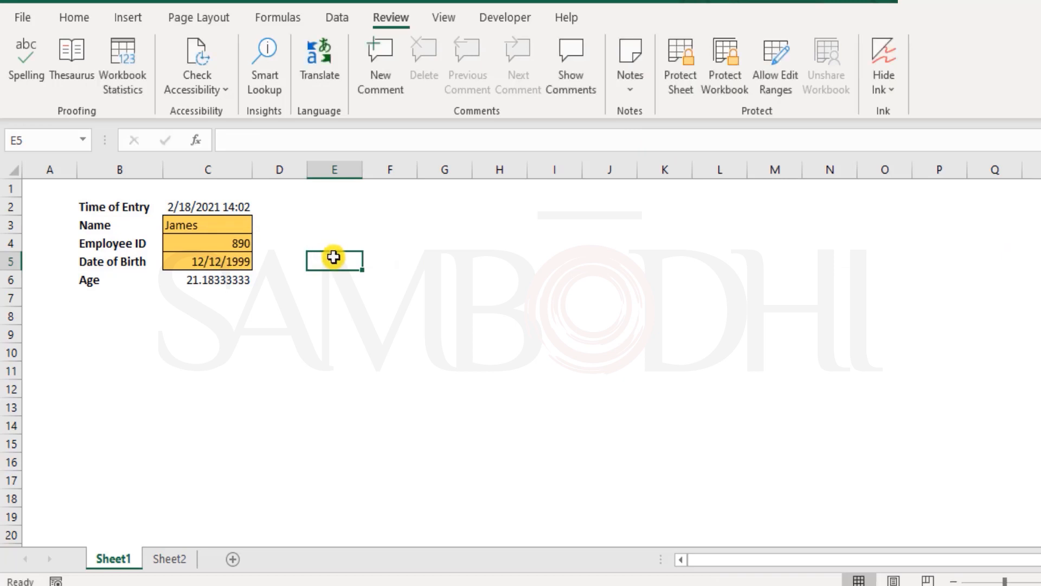
{"action": "left_click", "coordinate": [174, 223]}
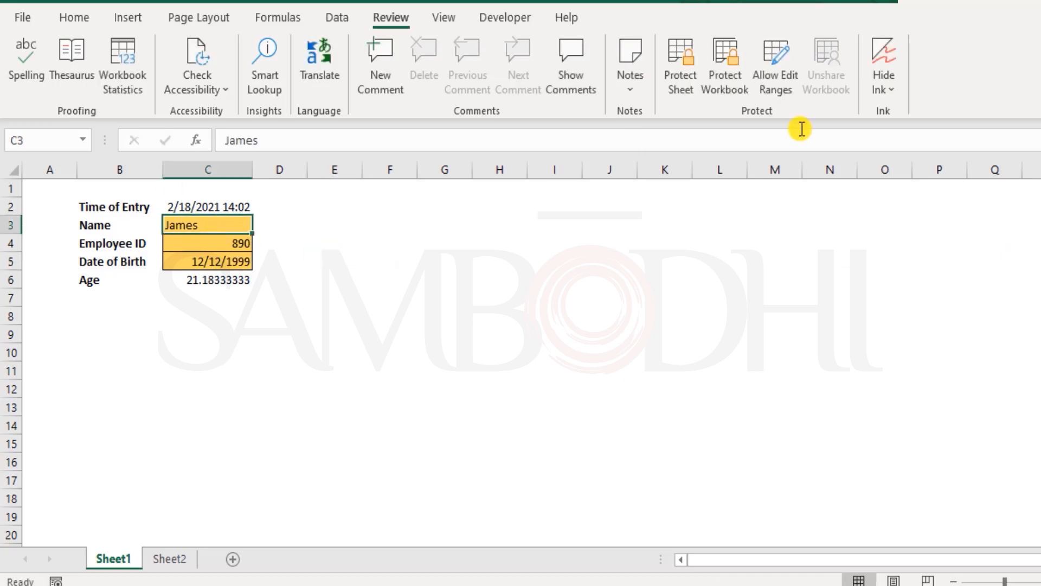
{"action": "left_click", "coordinate": [775, 76]}
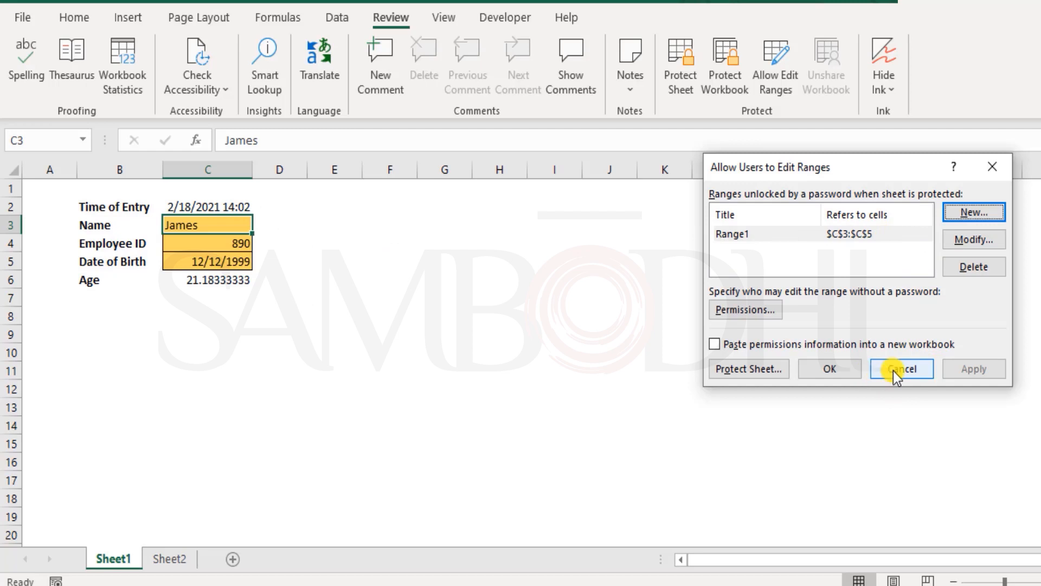
{"action": "left_click", "coordinate": [840, 371]}
{"action": "left_click", "coordinate": [445, 333]}
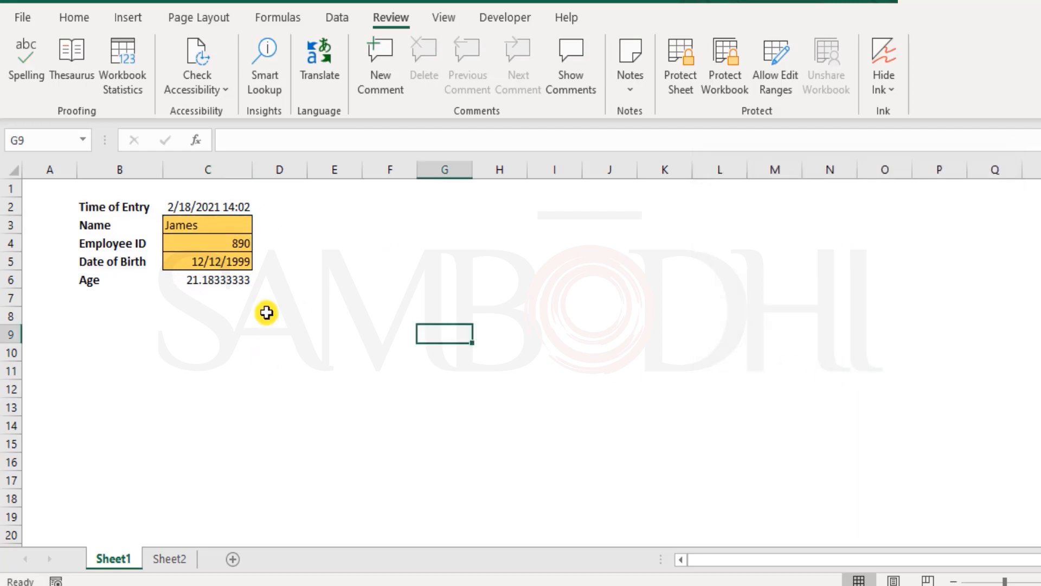
Delete the editable range Range1 that refers to cells C3:C5
{"action": "left_click_drag", "start_coordinate": [186, 226], "coordinate": [211, 262]}
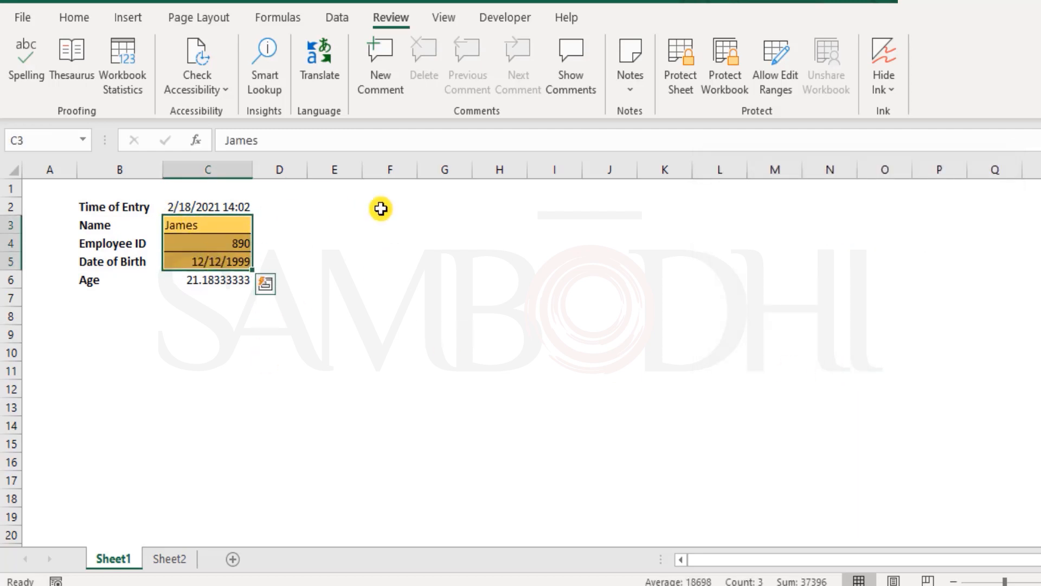
{"action": "left_click", "coordinate": [772, 86]}
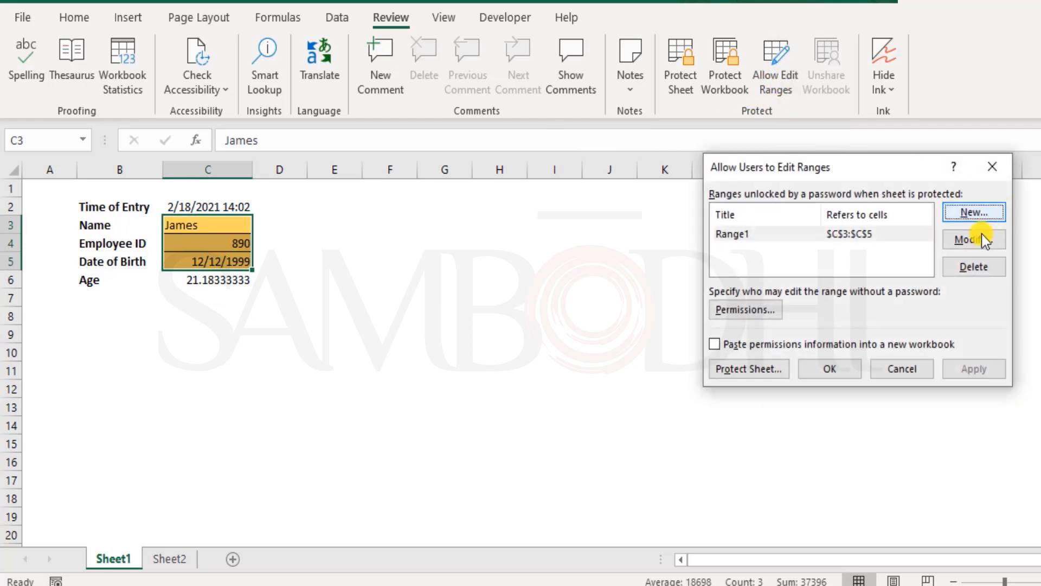
{"action": "left_click", "coordinate": [872, 236]}
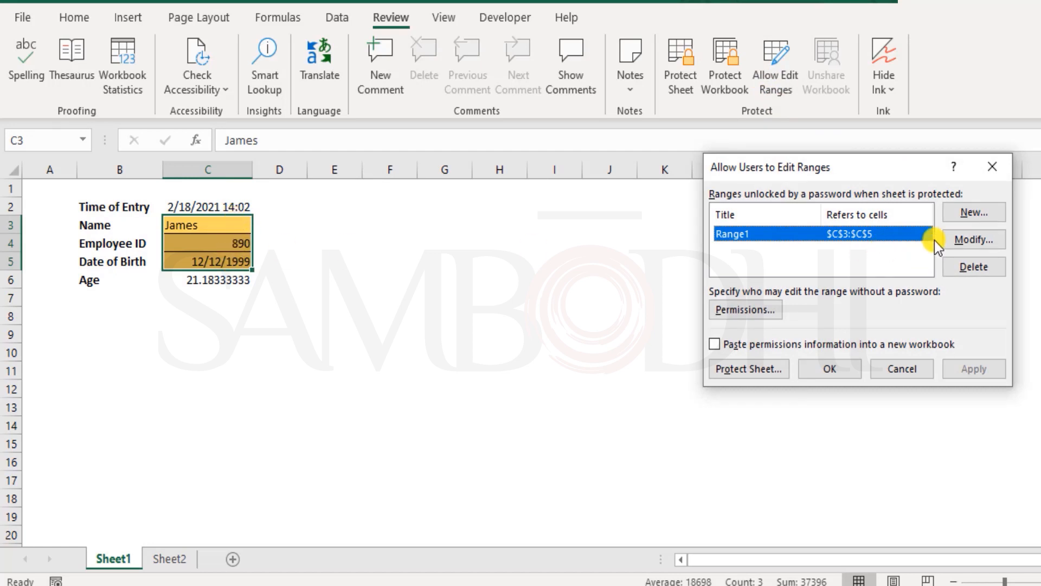
{"action": "left_click", "coordinate": [990, 268]}
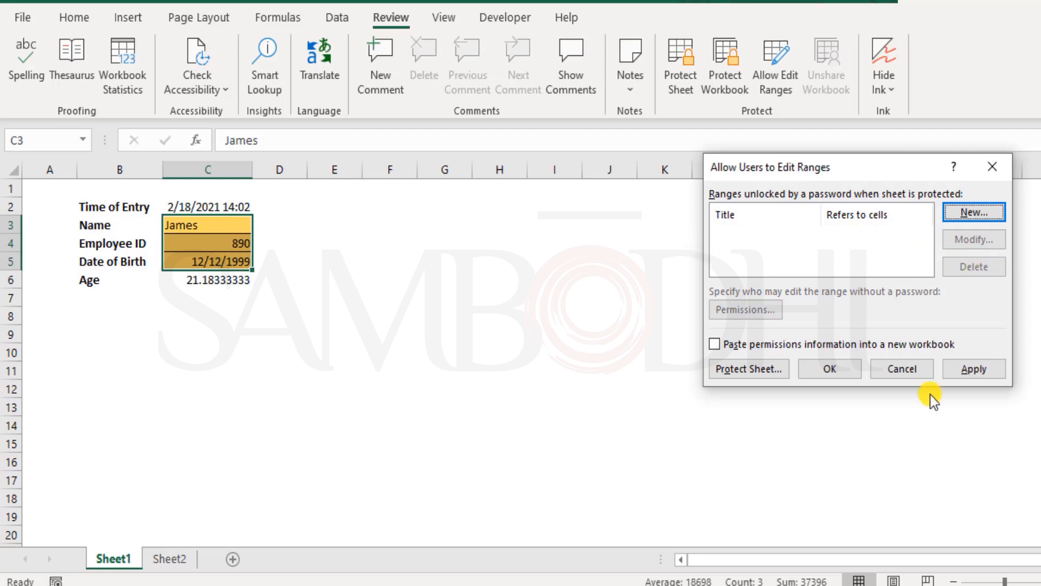
{"action": "left_click", "coordinate": [837, 370]}
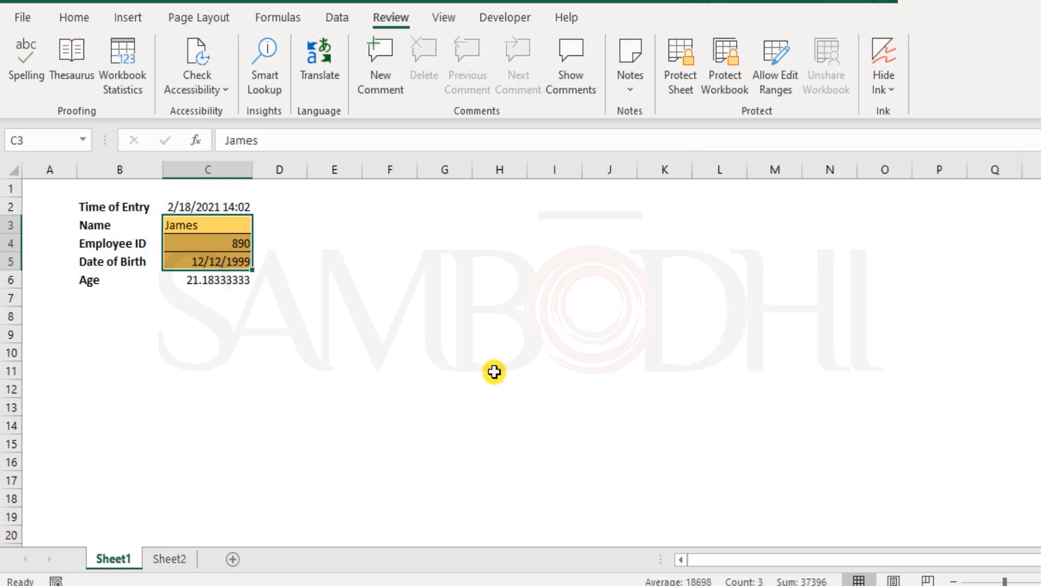
Check the protection settings of input cells C3:C5 and close the cell formatting without changes
{"action": "left_click", "coordinate": [389, 260]}
{"action": "left_click_drag", "start_coordinate": [239, 232], "coordinate": [243, 256]}
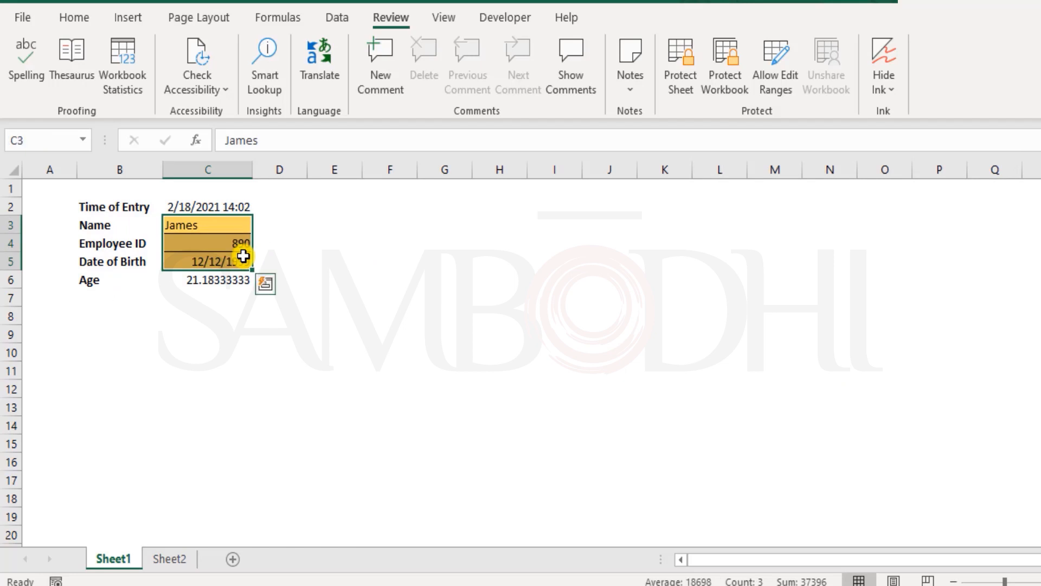
{"action": "left_click", "coordinate": [366, 225]}
{"action": "left_click_drag", "start_coordinate": [223, 231], "coordinate": [261, 257]}
{"action": "right_click", "coordinate": [228, 259]}
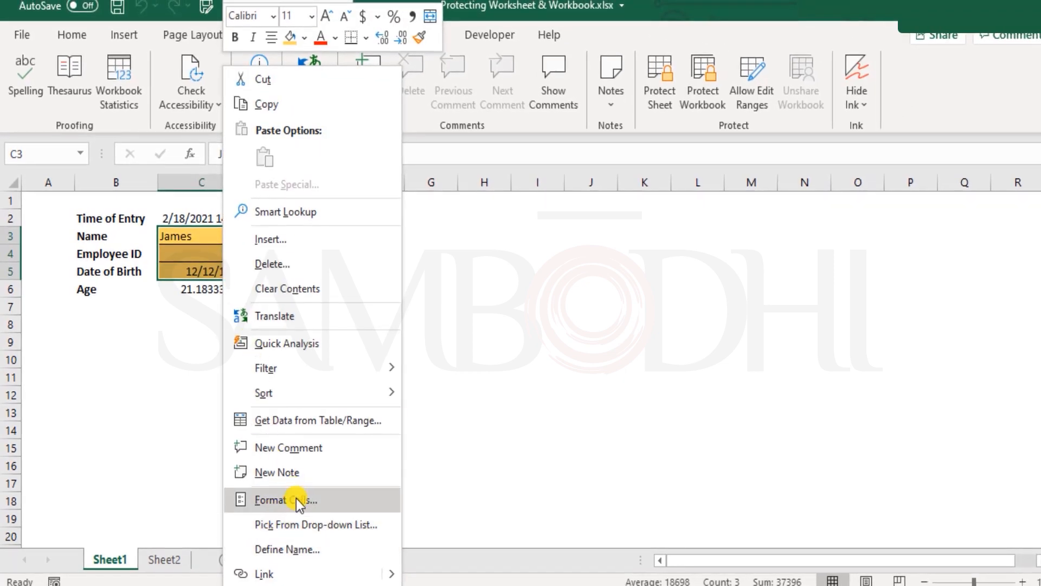
{"action": "left_click", "coordinate": [296, 499]}
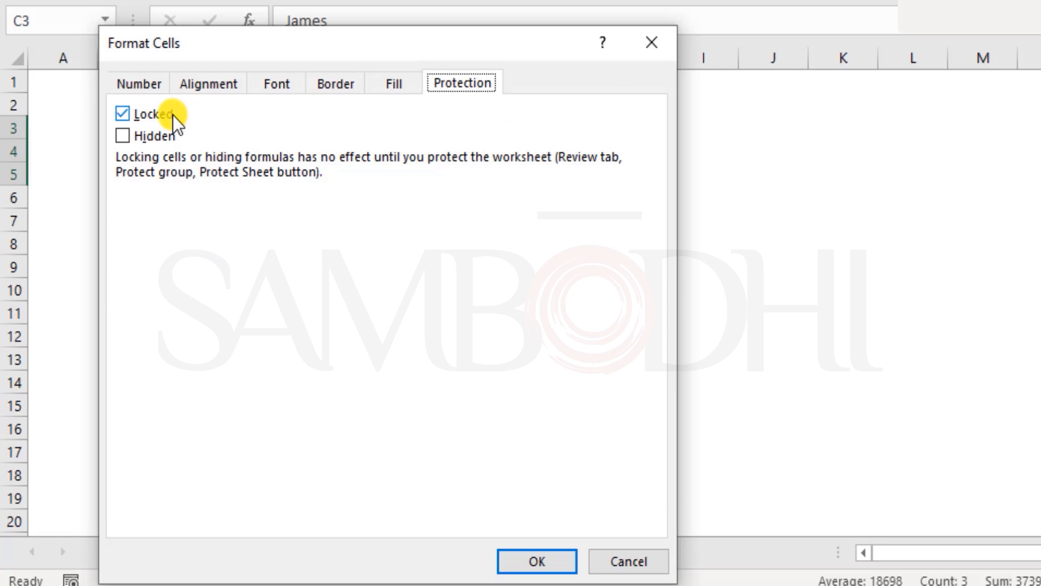
{"action": "left_click", "coordinate": [628, 562]}
{"action": "left_click", "coordinate": [370, 367]}
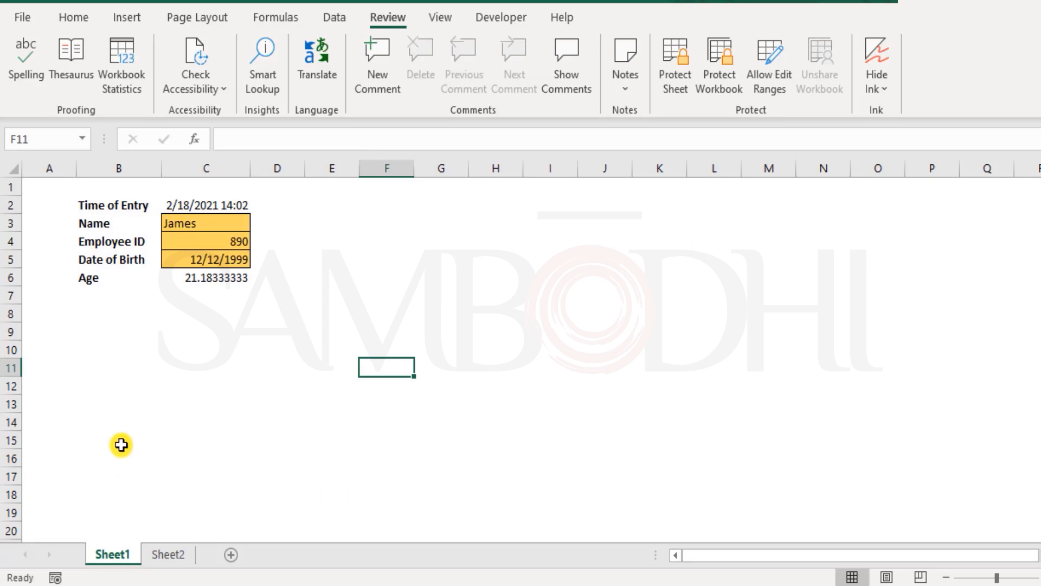
{"action": "left_click_drag", "start_coordinate": [97, 205], "coordinate": [130, 277]}
{"action": "left_click", "coordinate": [195, 276], "text": "ctrl"}
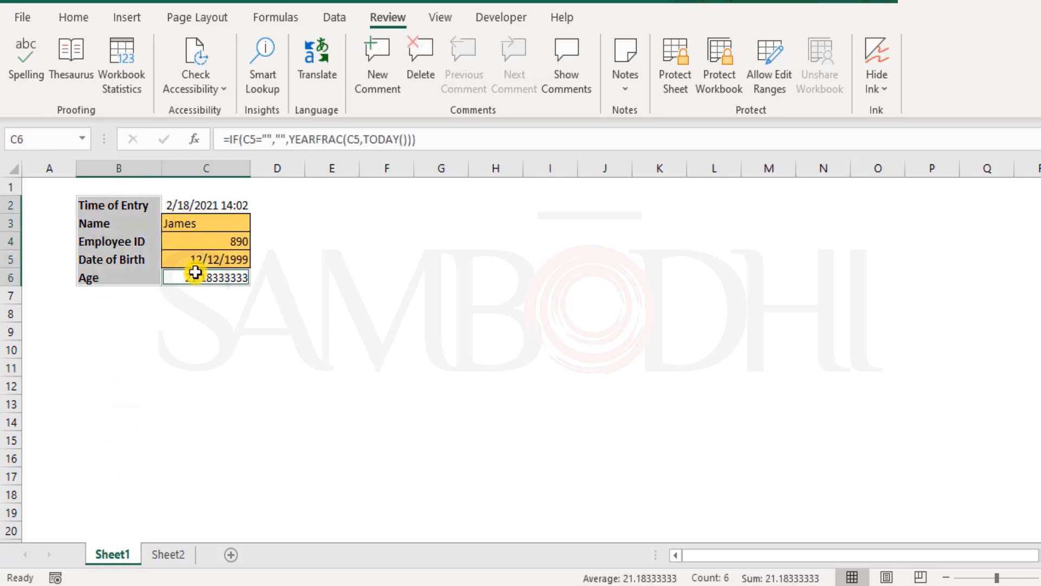
{"action": "left_click", "coordinate": [201, 204]}
{"action": "left_click_drag", "start_coordinate": [205, 228], "coordinate": [203, 259]}
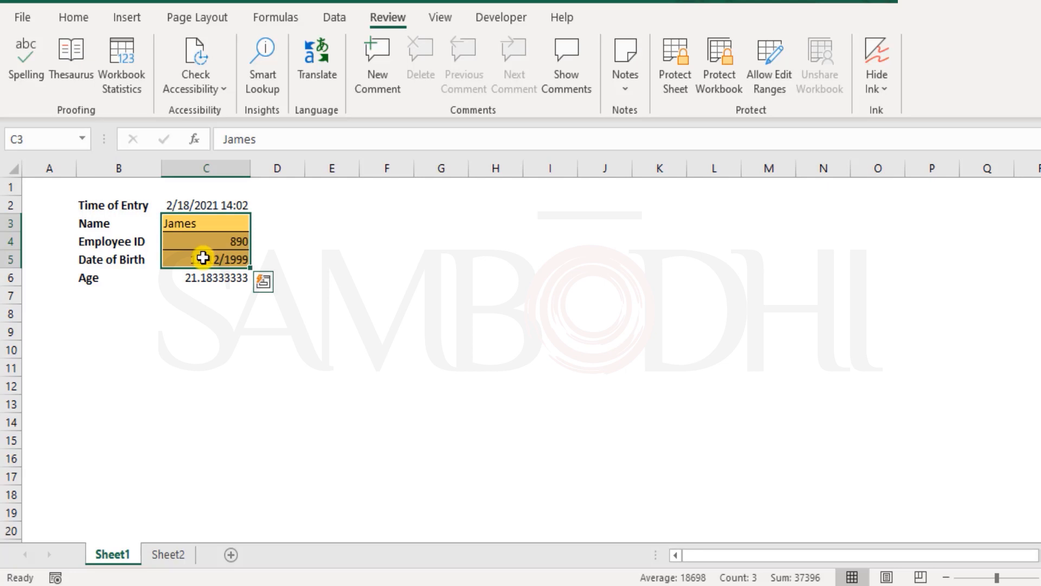
Turn off the Locked protection setting for the input cells C3:C5
{"action": "left_click_drag", "start_coordinate": [212, 221], "coordinate": [211, 256]}
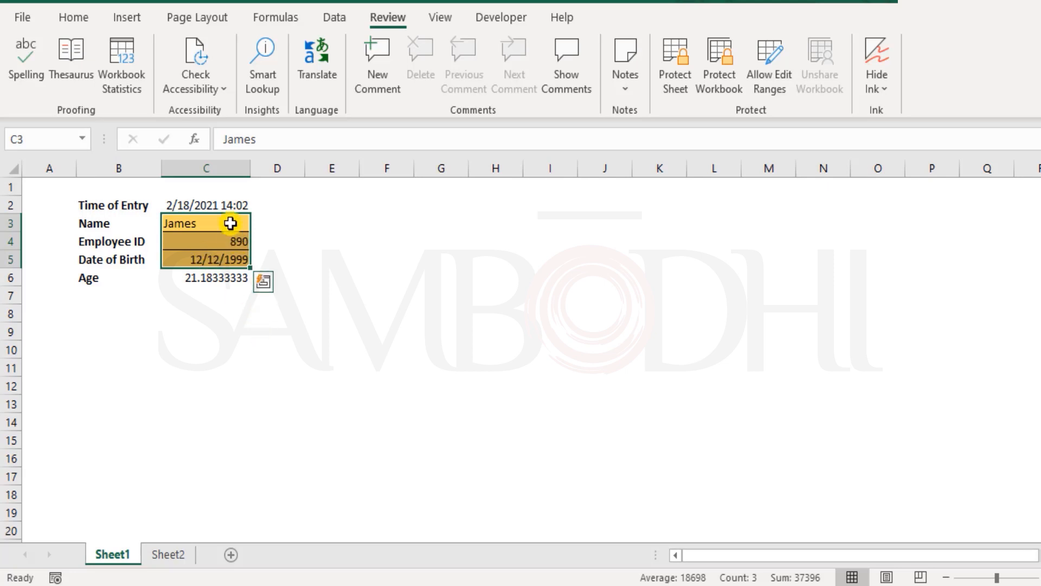
{"action": "left_click_drag", "start_coordinate": [229, 226], "coordinate": [234, 258]}
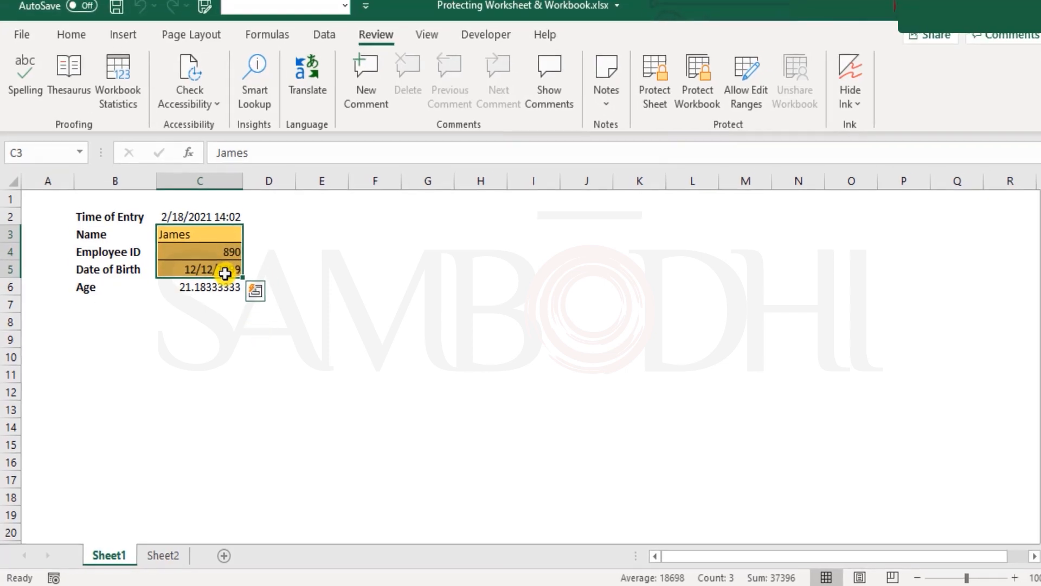
{"action": "right_click", "coordinate": [225, 273]}
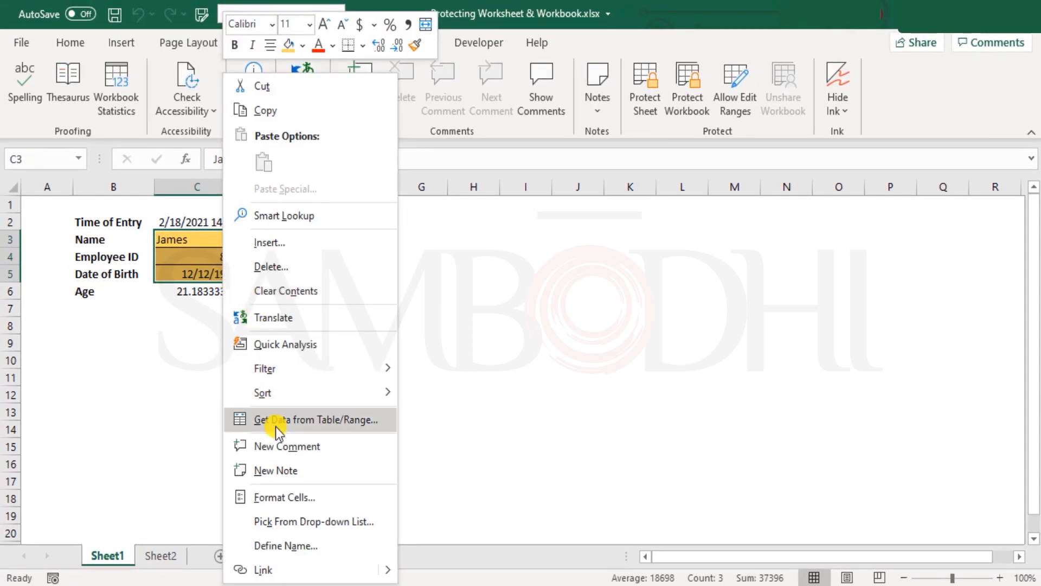
{"action": "left_click", "coordinate": [294, 499]}
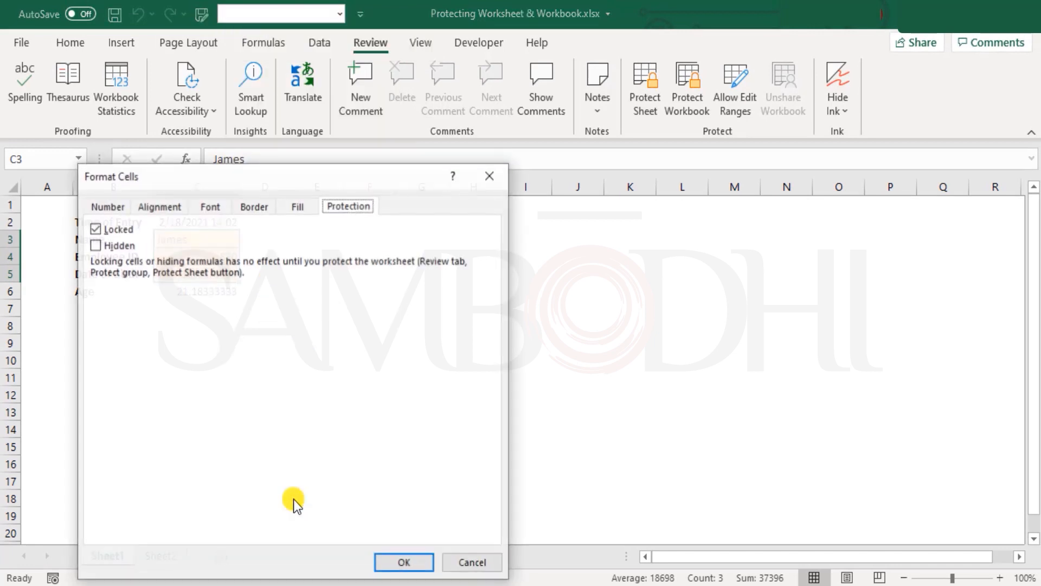
{"action": "left_click", "coordinate": [95, 229]}
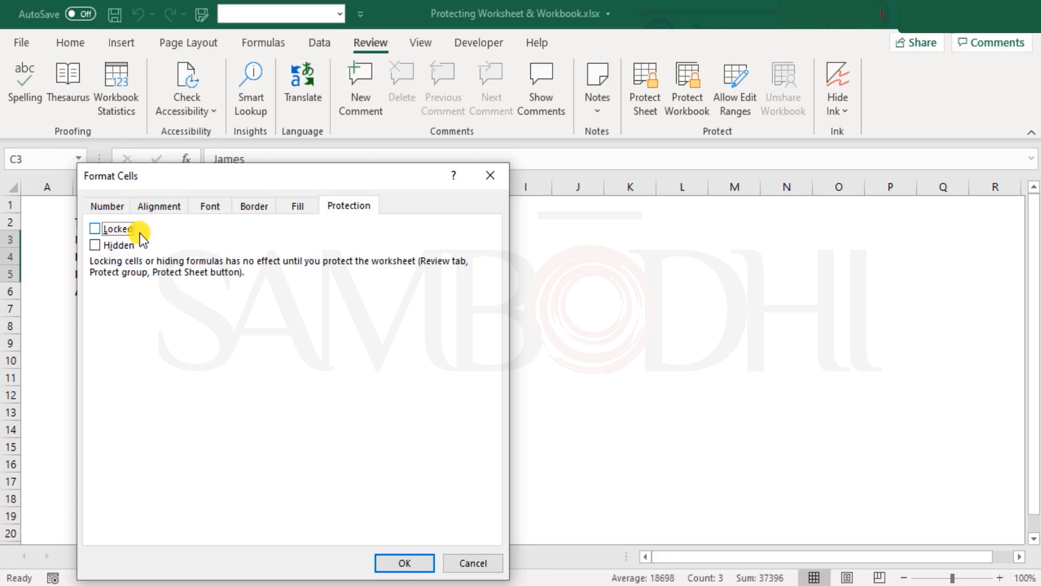
{"action": "left_click", "coordinate": [404, 562]}
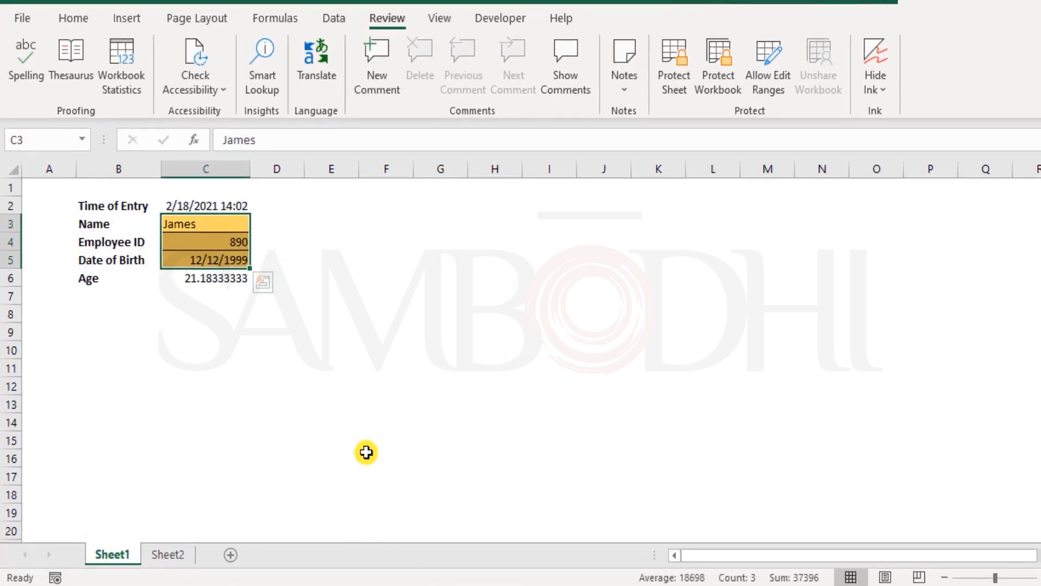
{"action": "left_click", "coordinate": [356, 450]}
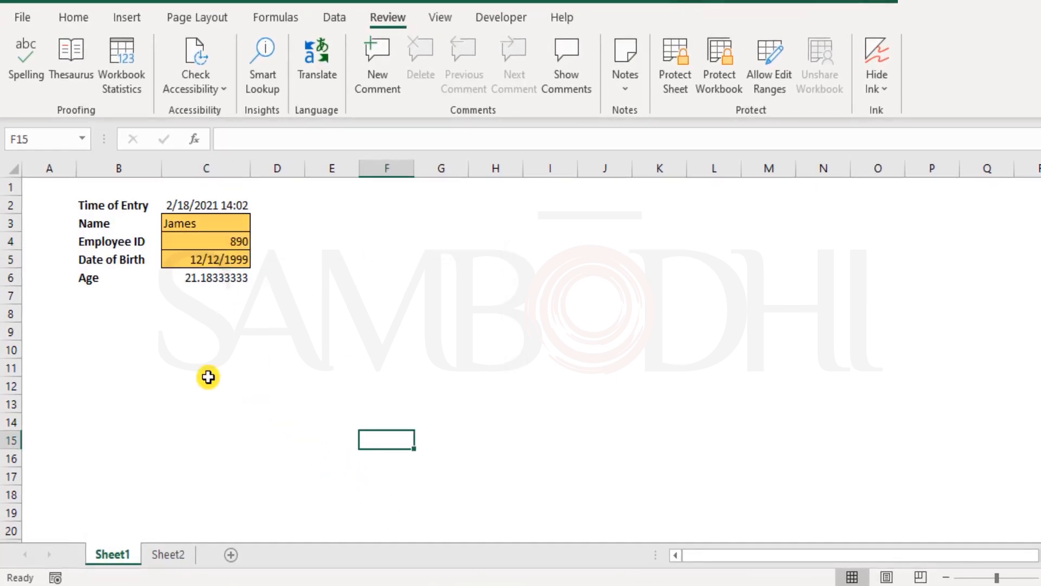
Open the sheet protection settings for Sheet1 and enter an unprotect password, backing out of its confirmation
{"action": "right_click", "coordinate": [116, 554]}
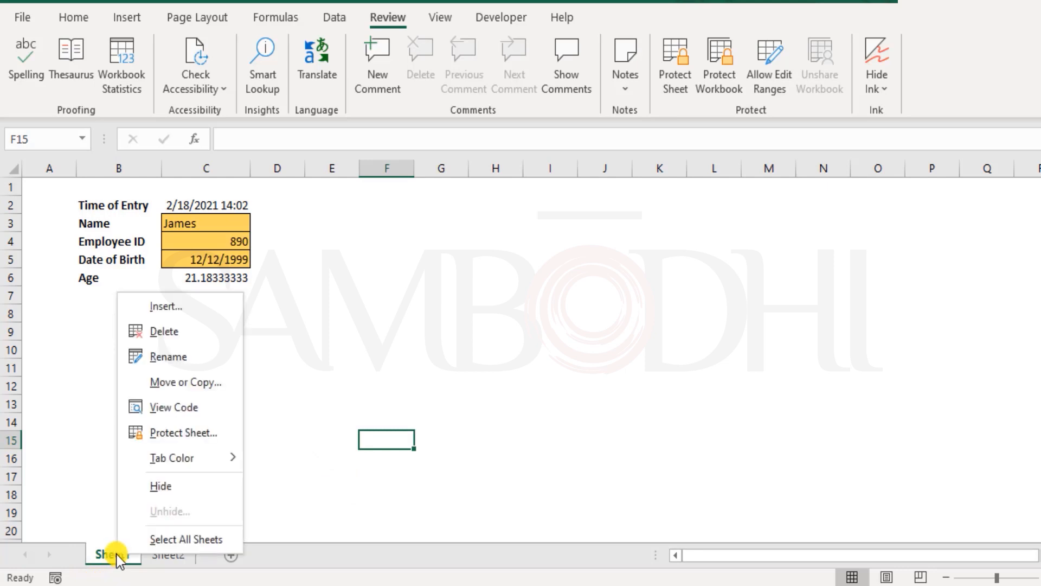
{"action": "left_click", "coordinate": [168, 435]}
{"action": "type", "text": "1234567"}
{"action": "key", "text": "Return"}
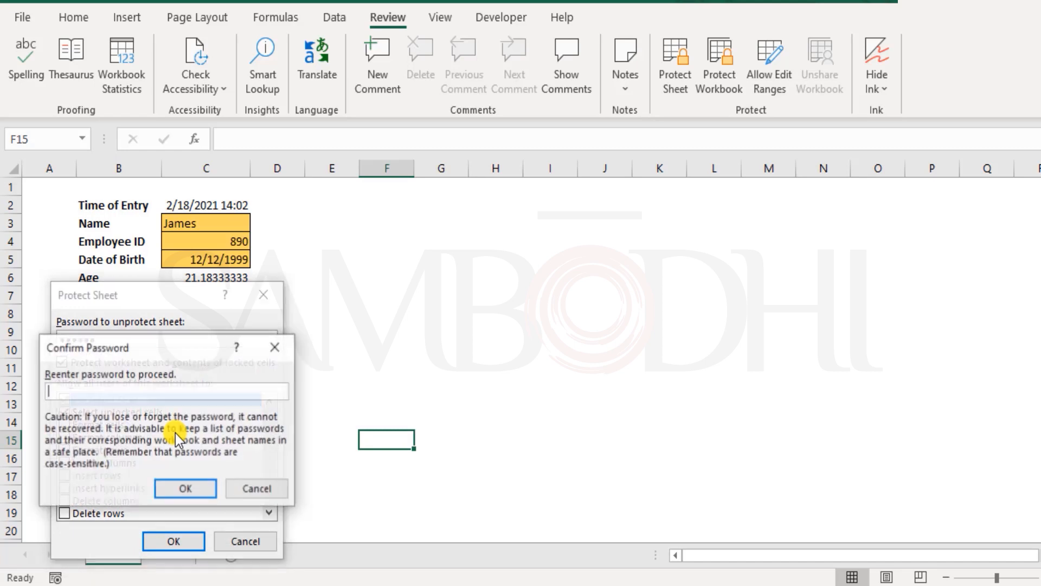
{"action": "type", "text": "123456"}
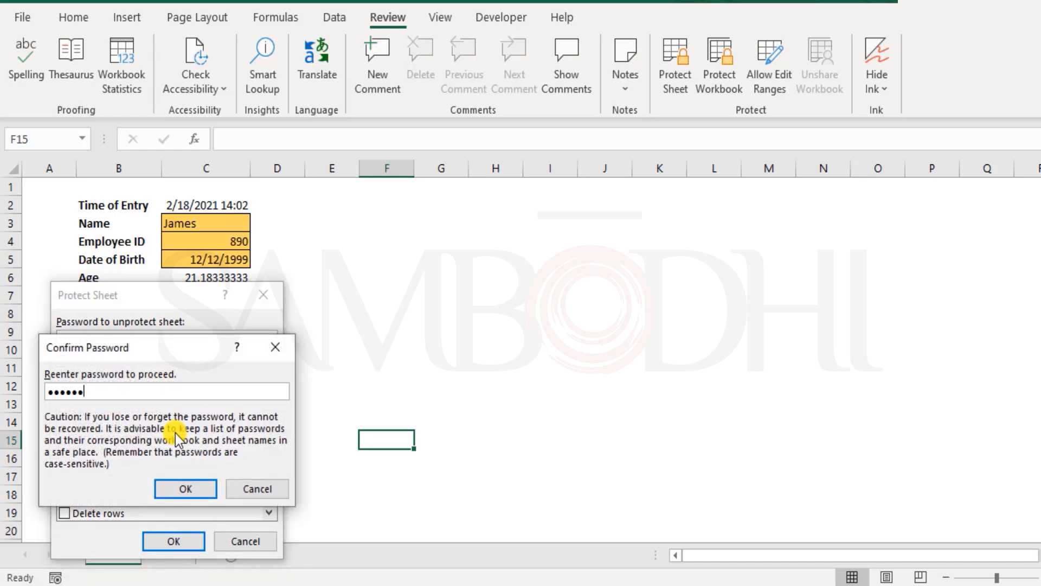
{"action": "key", "text": "BackSpace"}
{"action": "type", "text": "2345"}
{"action": "left_click", "coordinate": [279, 489]}
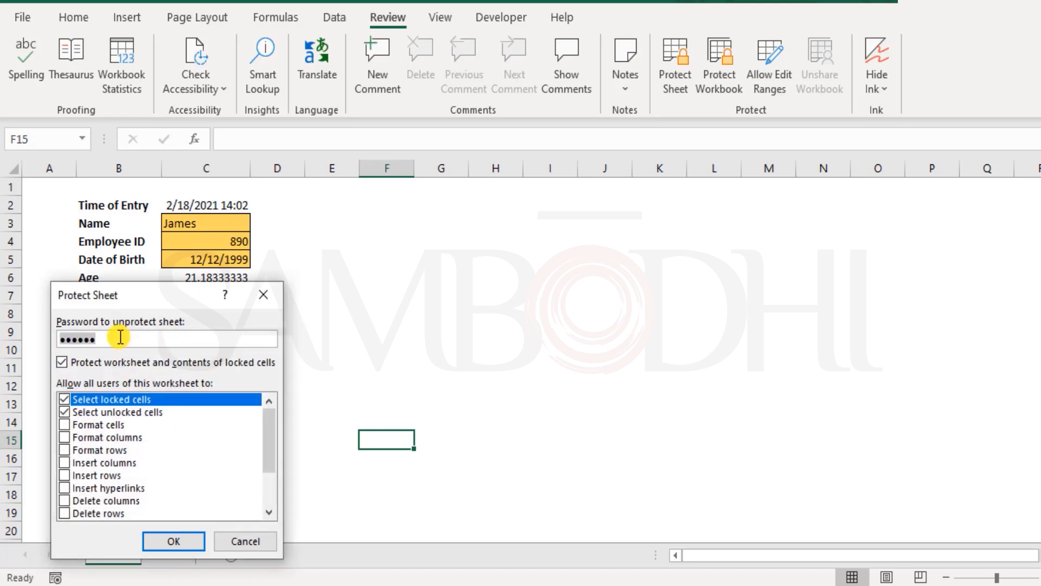
Replace the password to unprotect the sheet and re-enter it for confirmation to protect Sheet1
{"action": "left_click", "coordinate": [118, 337]}
{"action": "left_click_drag", "start_coordinate": [135, 349], "coordinate": [27, 353]}
{"action": "type", "text": "123"}
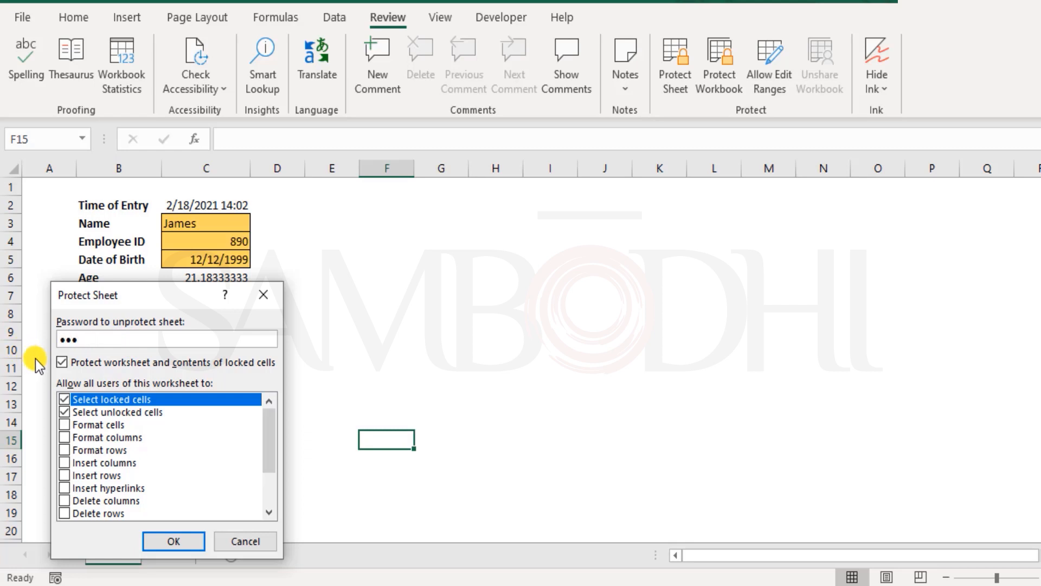
{"action": "type", "text": "456"}
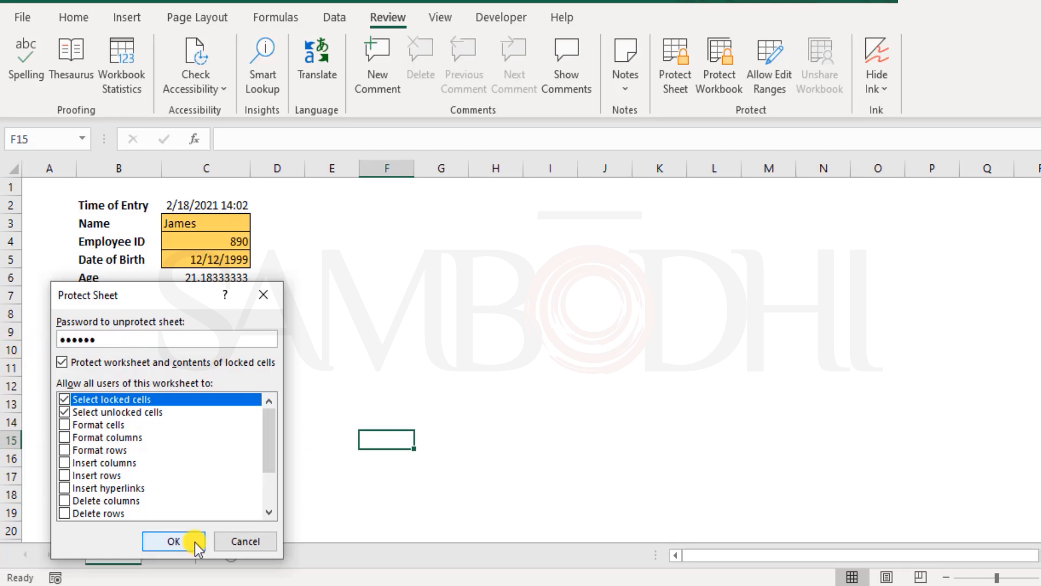
{"action": "left_click", "coordinate": [191, 542]}
{"action": "type", "text": "123456"}
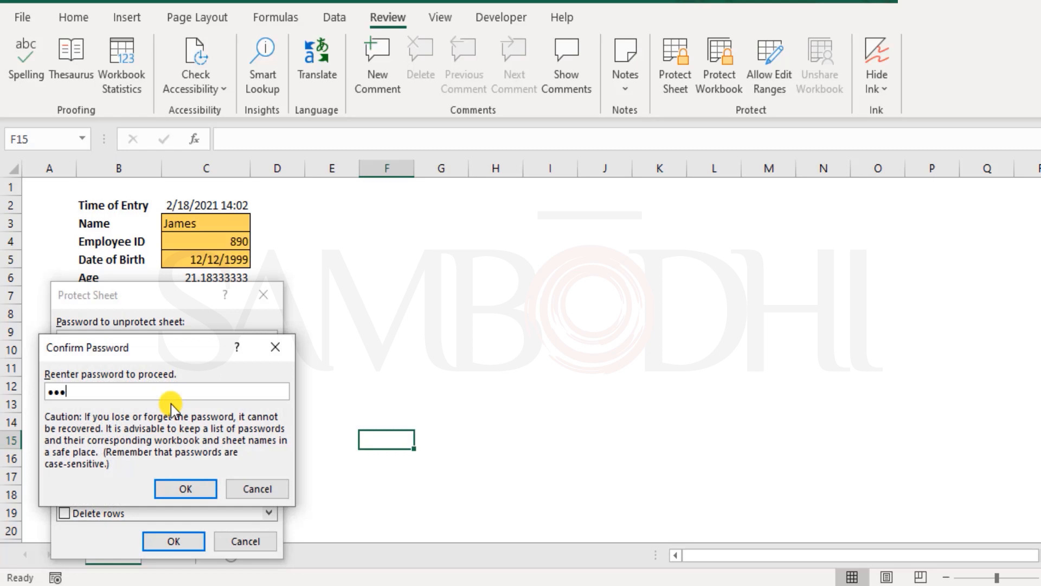
{"action": "left_click", "coordinate": [206, 488]}
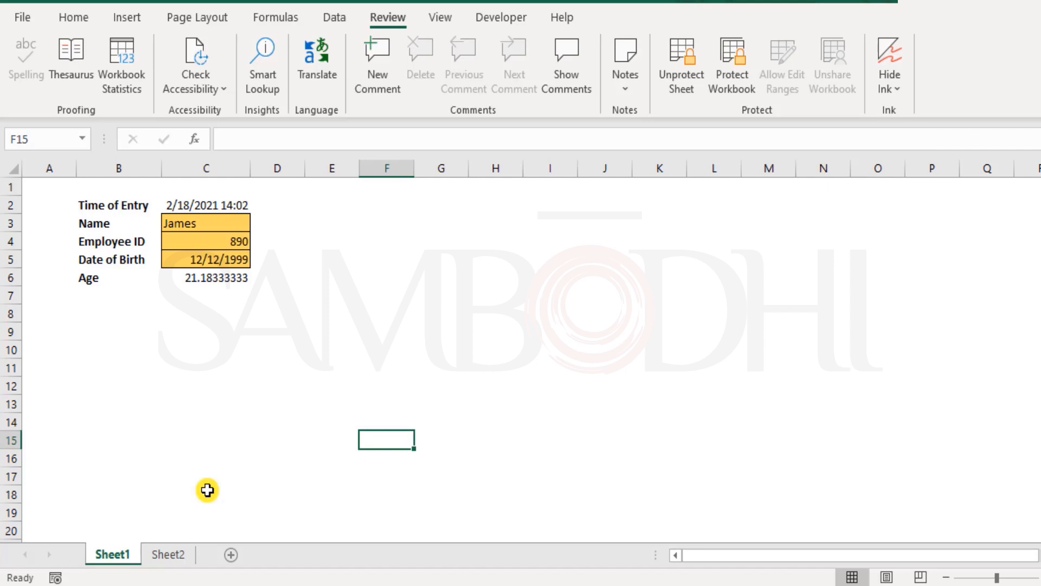
Try to edit the Name label in cell B3 and the time of entry in cell C2
{"action": "double_click", "coordinate": [101, 222]}
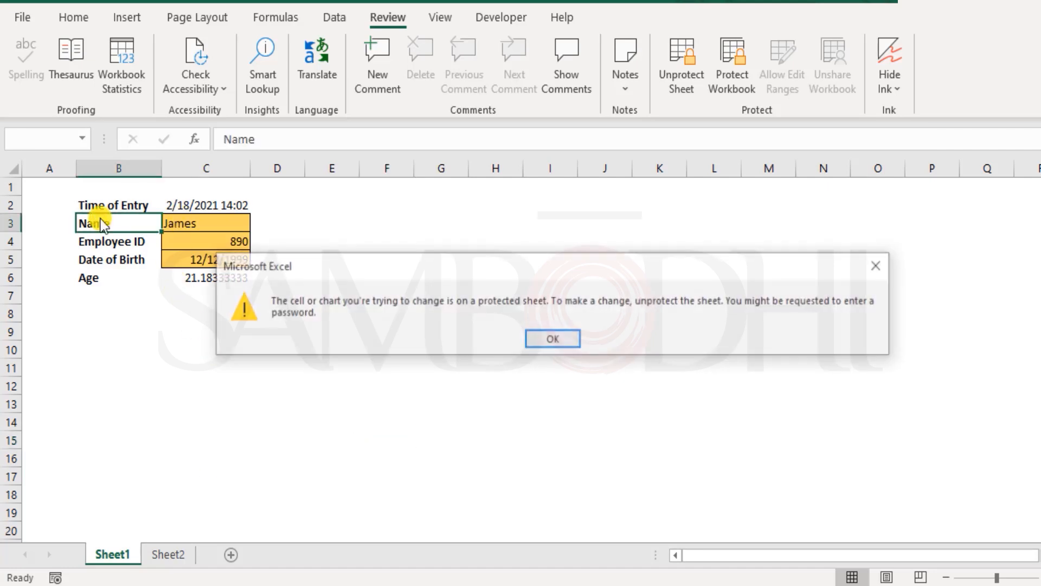
{"action": "left_click", "coordinate": [539, 337]}
{"action": "double_click", "coordinate": [191, 201]}
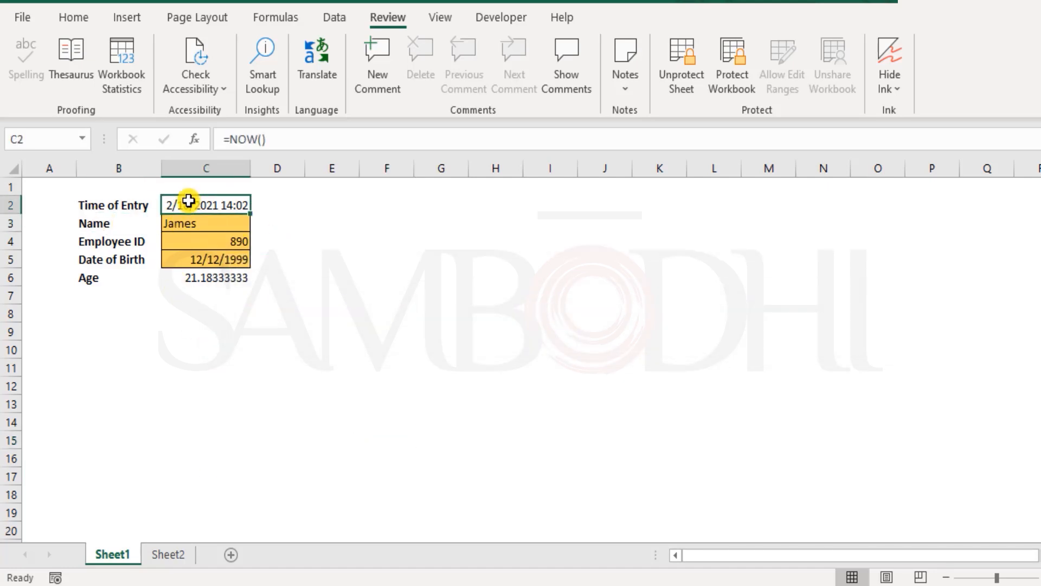
{"action": "left_click", "coordinate": [561, 342]}
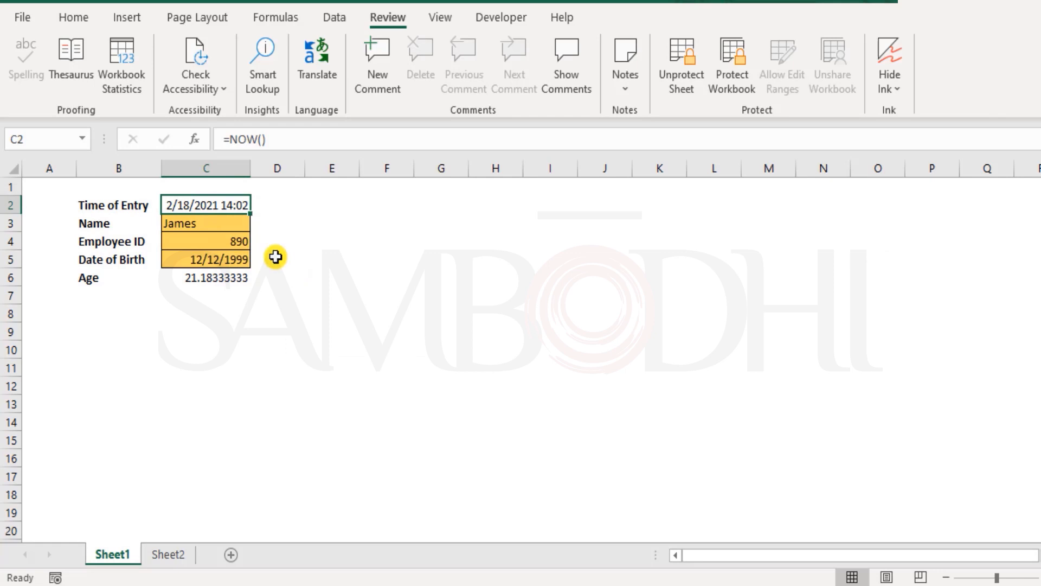
Replace the existing entry in the Name input cell C3 with another person's name
{"action": "double_click", "coordinate": [223, 224]}
{"action": "left_click_drag", "start_coordinate": [223, 224], "coordinate": [69, 239]}
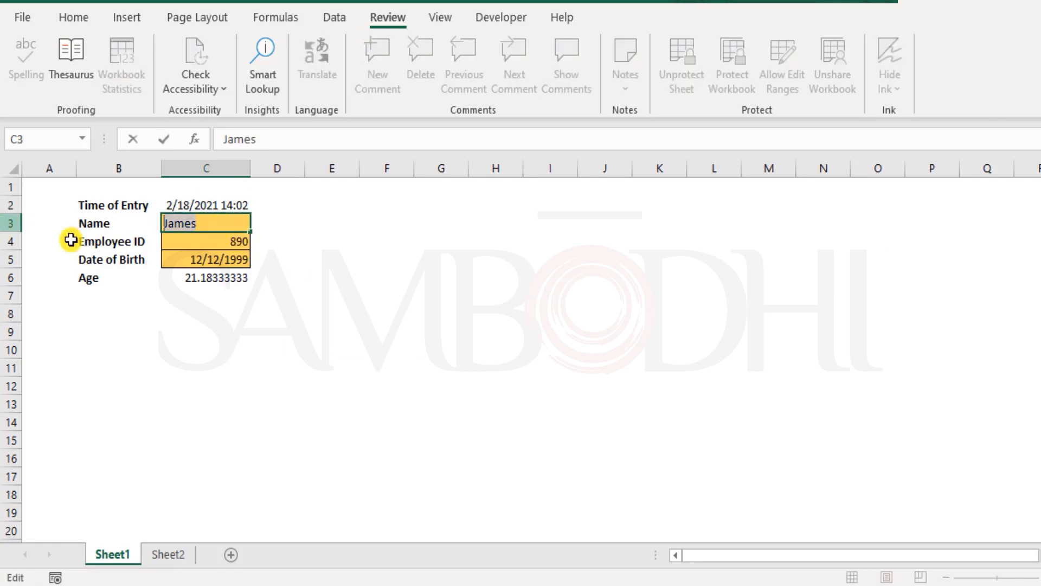
{"action": "type", "text": "Tony"}
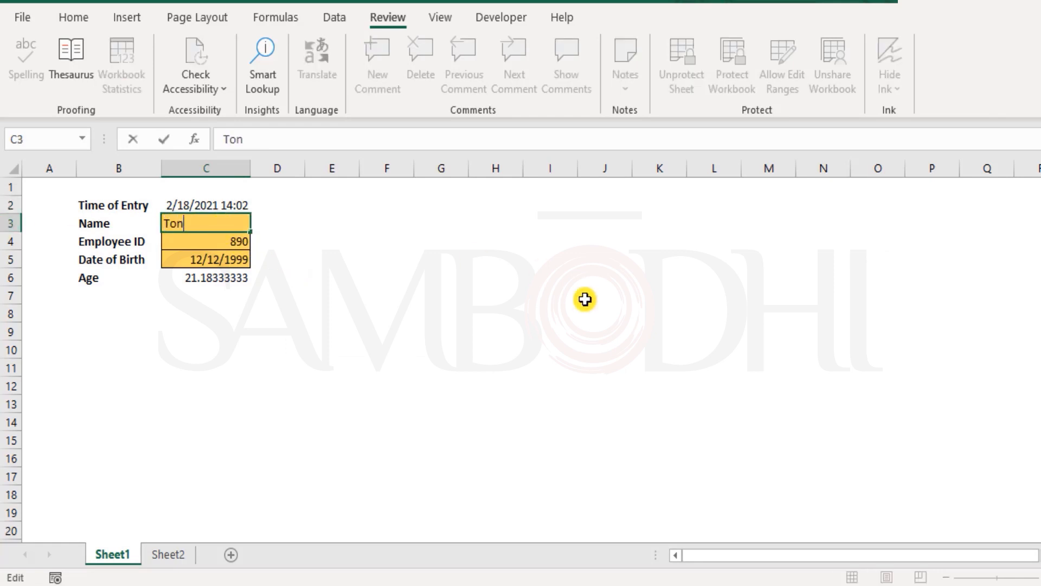
{"action": "key", "text": "Return"}
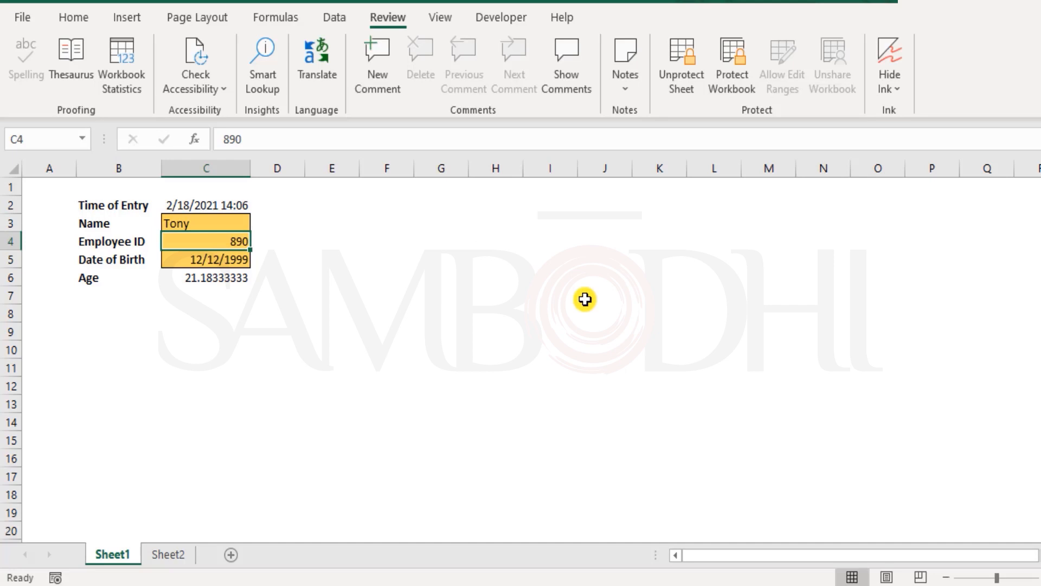
Enter a new employee ID in cell C4 and a new date of birth in cell C5
{"action": "type", "text": "520"}
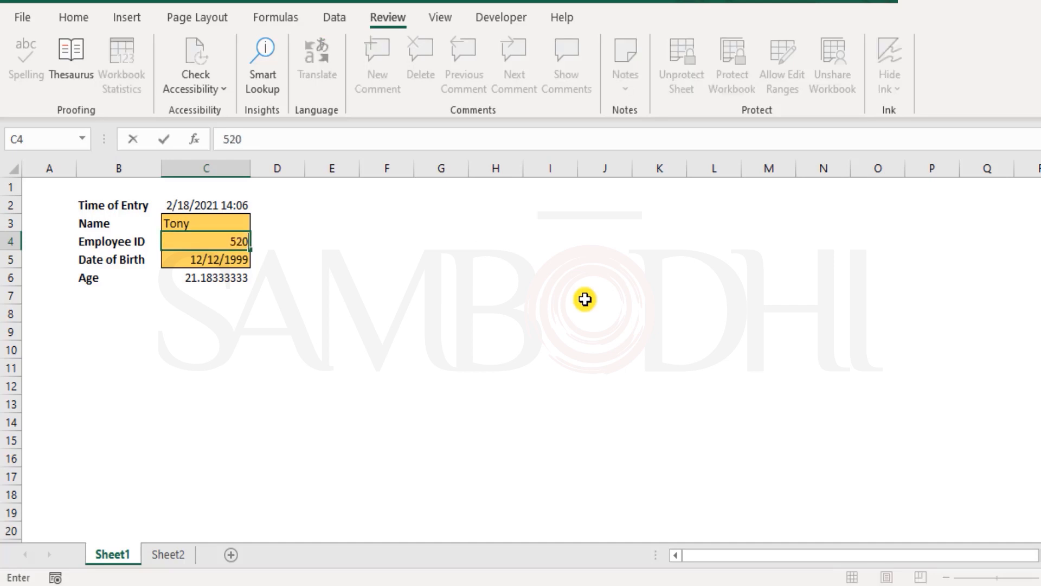
{"action": "key", "text": "Return"}
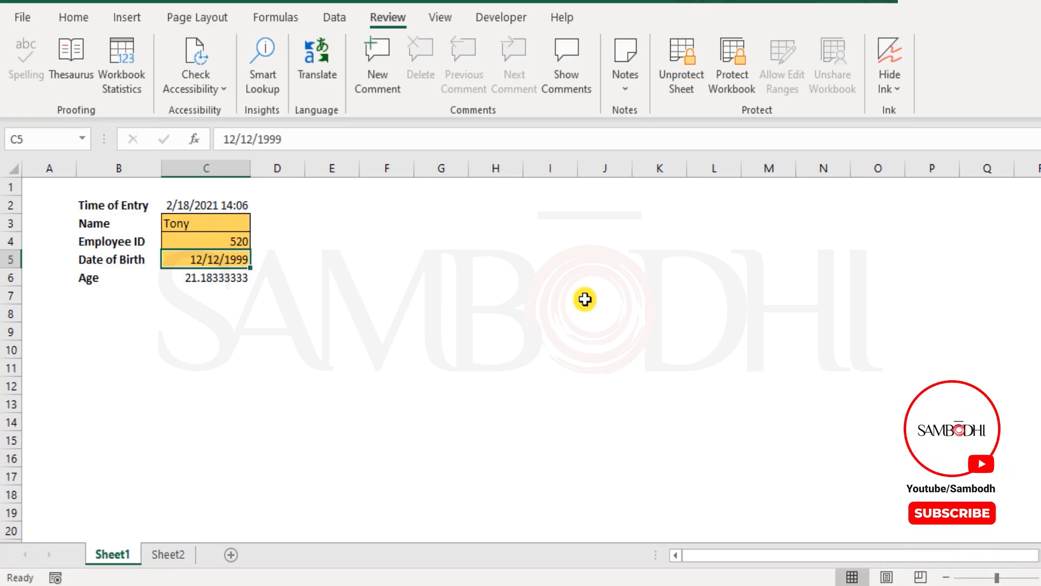
{"action": "type", "text": "10-8"}
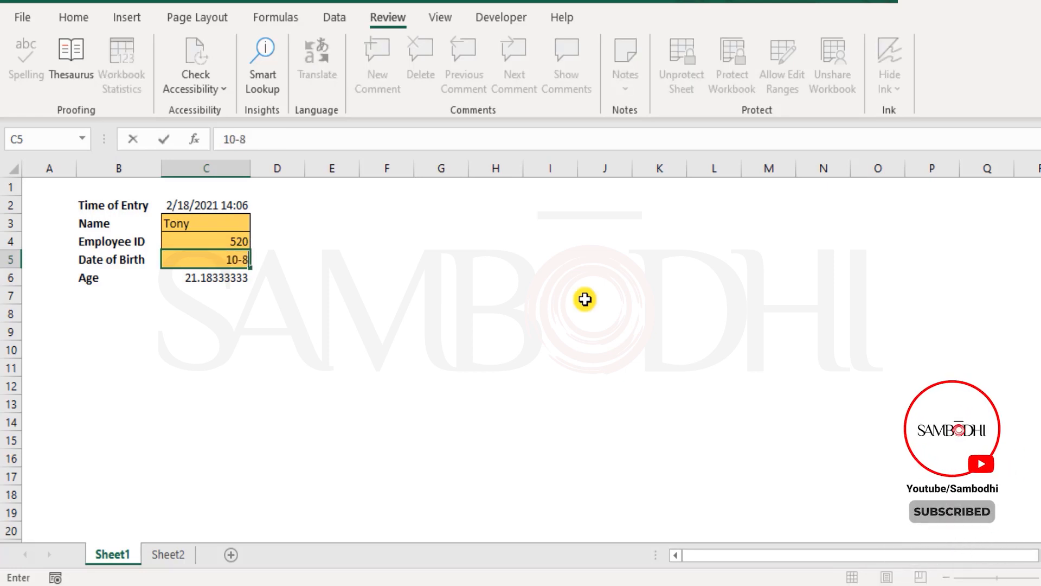
{"action": "type", "text": "-1998"}
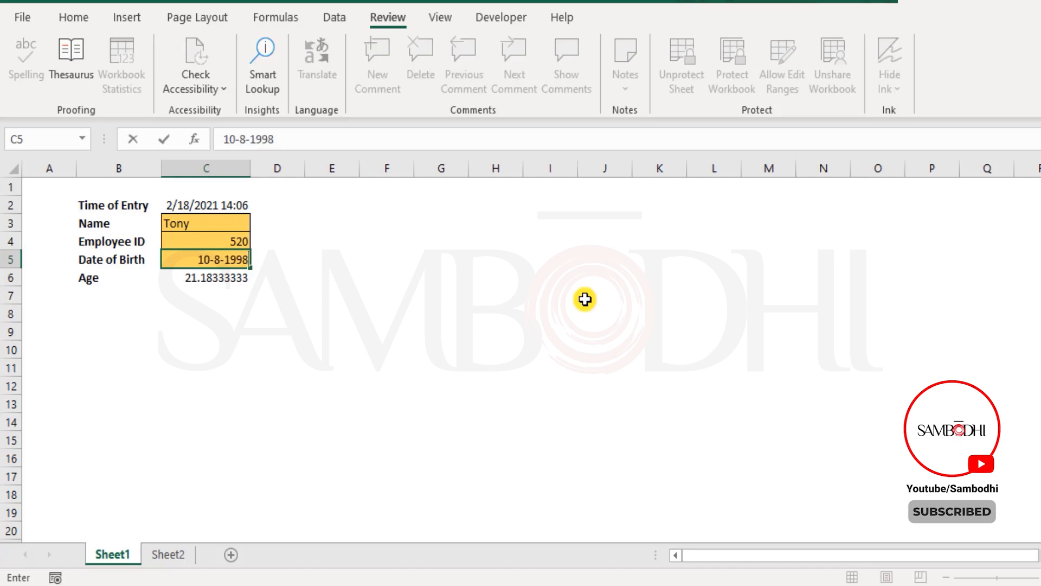
{"action": "key", "text": "Return"}
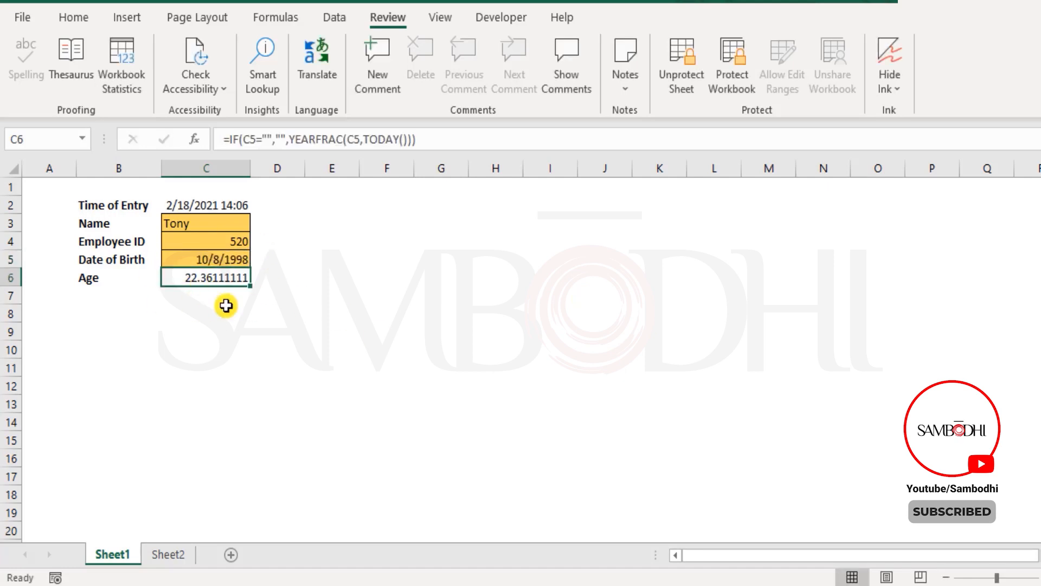
Try to edit the formula cells C2 for time of entry and C6 for age, dismissing each warning
{"action": "left_click", "coordinate": [225, 202]}
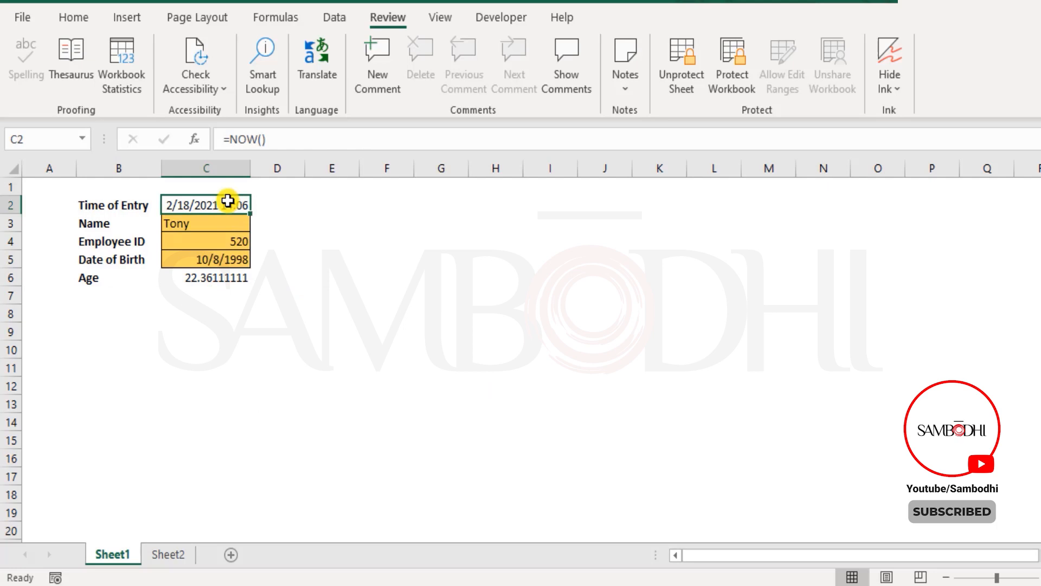
{"action": "double_click", "coordinate": [228, 200]}
{"action": "left_click", "coordinate": [548, 340]}
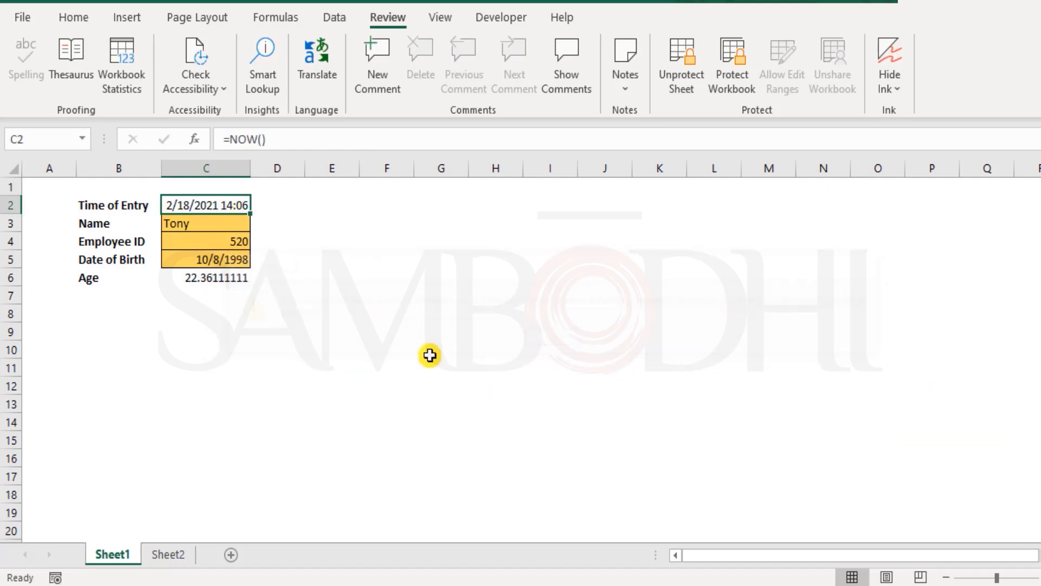
{"action": "double_click", "coordinate": [228, 278]}
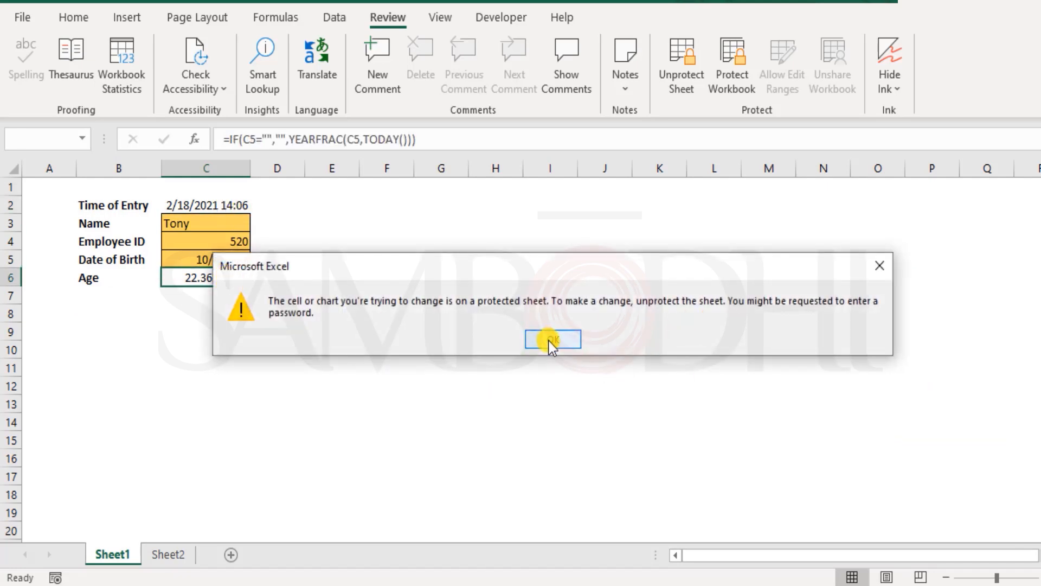
{"action": "left_click", "coordinate": [549, 340]}
{"action": "left_click", "coordinate": [341, 350]}
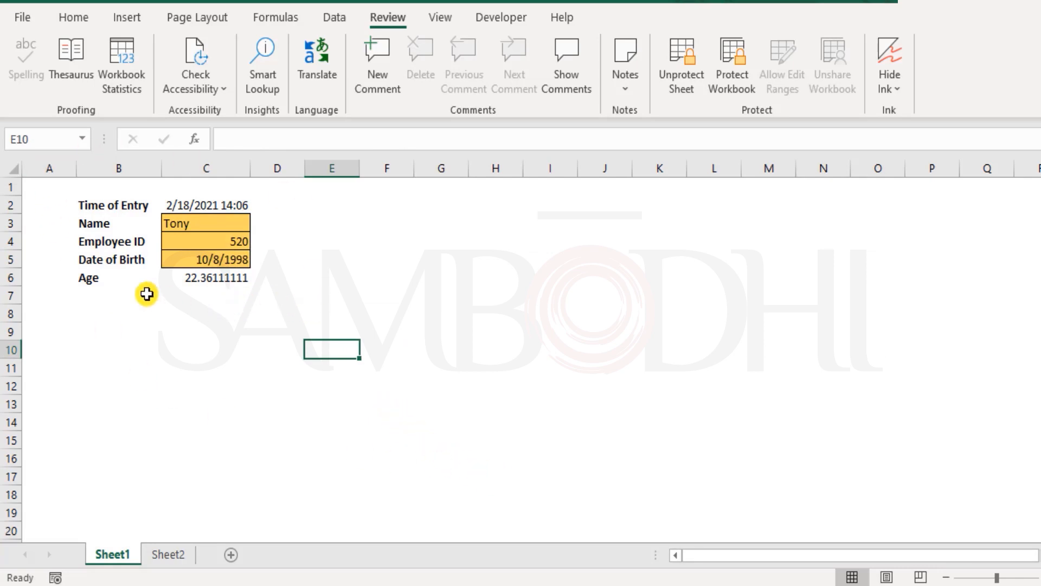
{"action": "left_click_drag", "start_coordinate": [186, 223], "coordinate": [197, 258]}
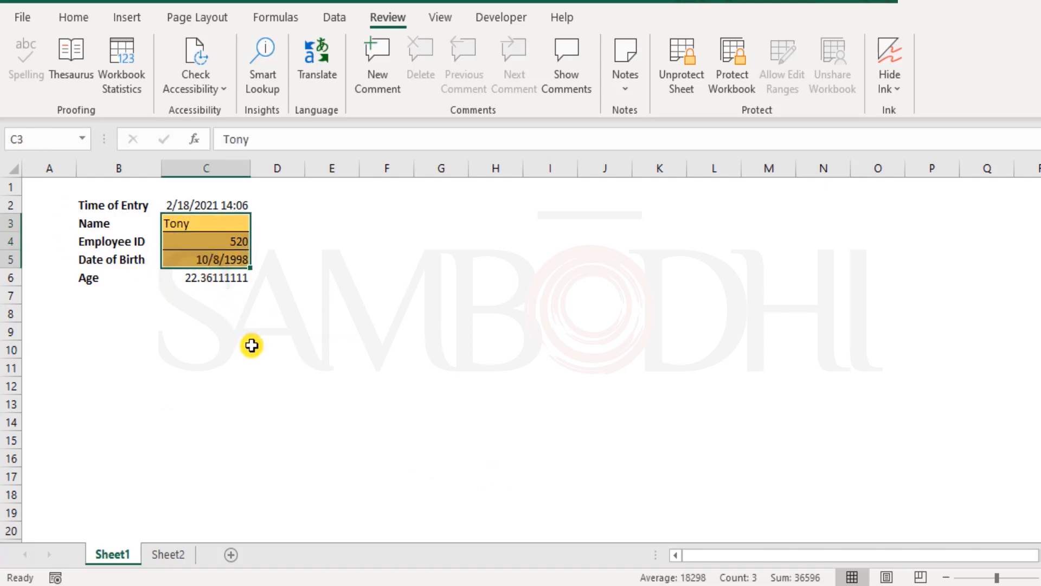
Try to edit the empty cells G4, L9 and L15 outside the input range, dismissing each protection warning
{"action": "left_click_drag", "start_coordinate": [215, 219], "coordinate": [224, 259]}
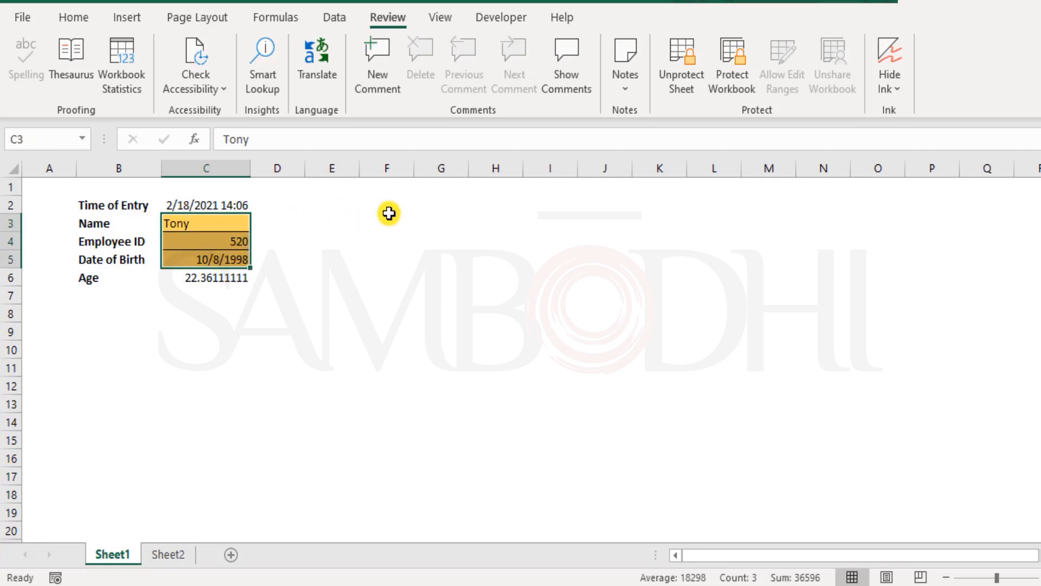
{"action": "double_click", "coordinate": [431, 239]}
{"action": "left_click", "coordinate": [568, 351]}
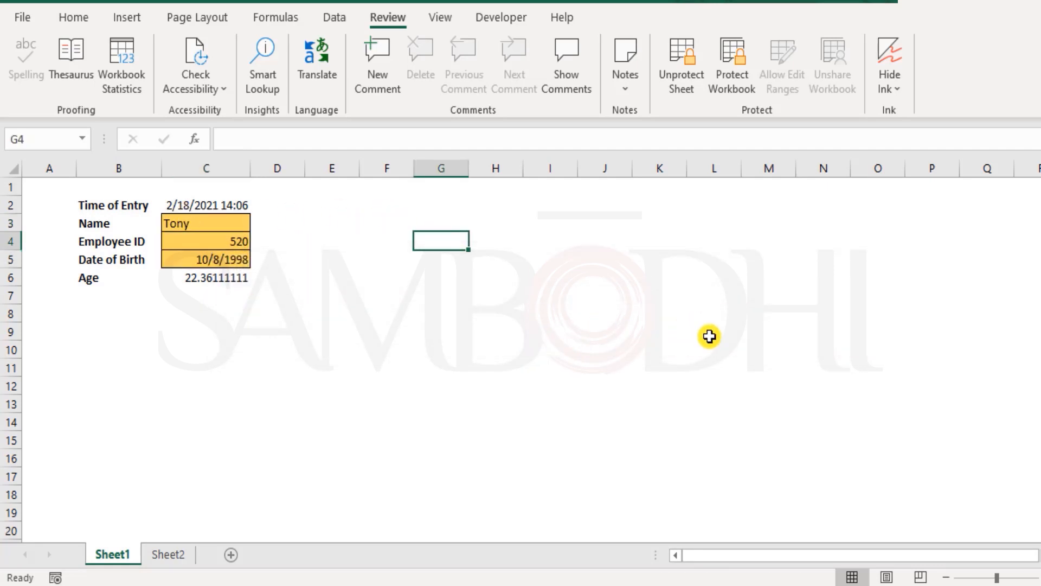
{"action": "double_click", "coordinate": [709, 337]}
{"action": "left_click", "coordinate": [554, 351]}
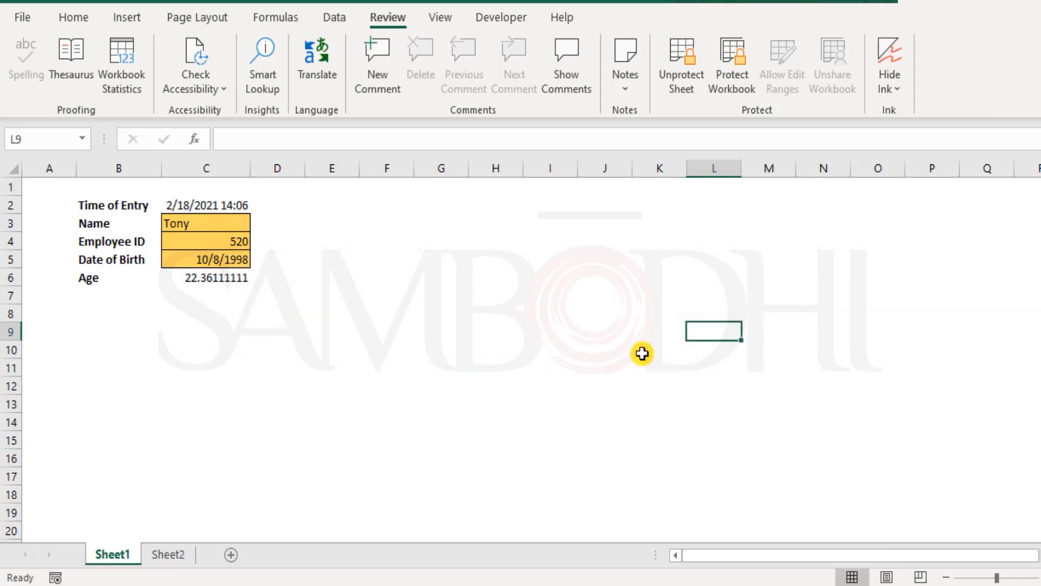
{"action": "double_click", "coordinate": [718, 438]}
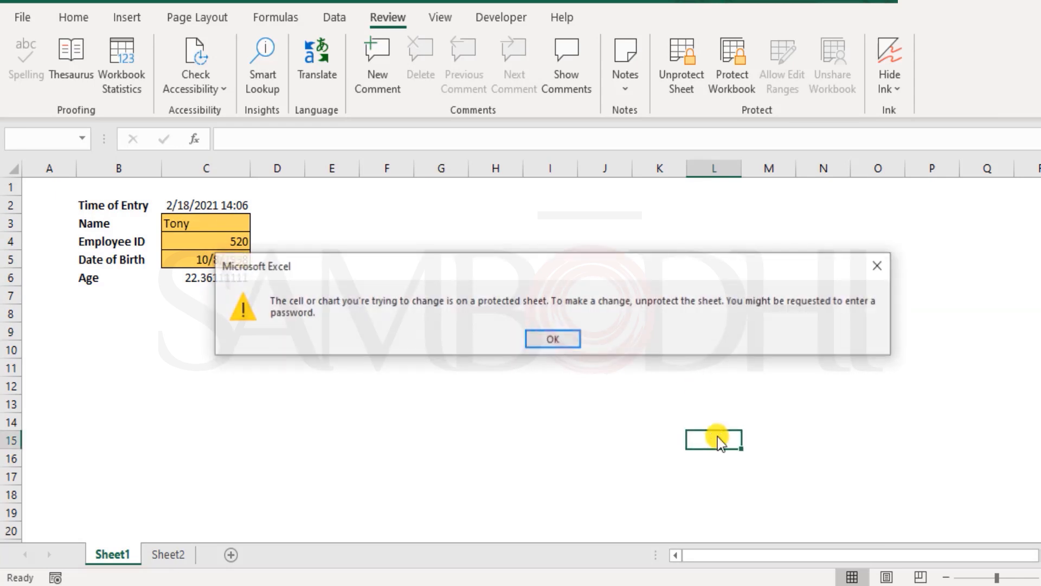
{"action": "left_click", "coordinate": [568, 343]}
{"action": "left_click", "coordinate": [238, 437]}
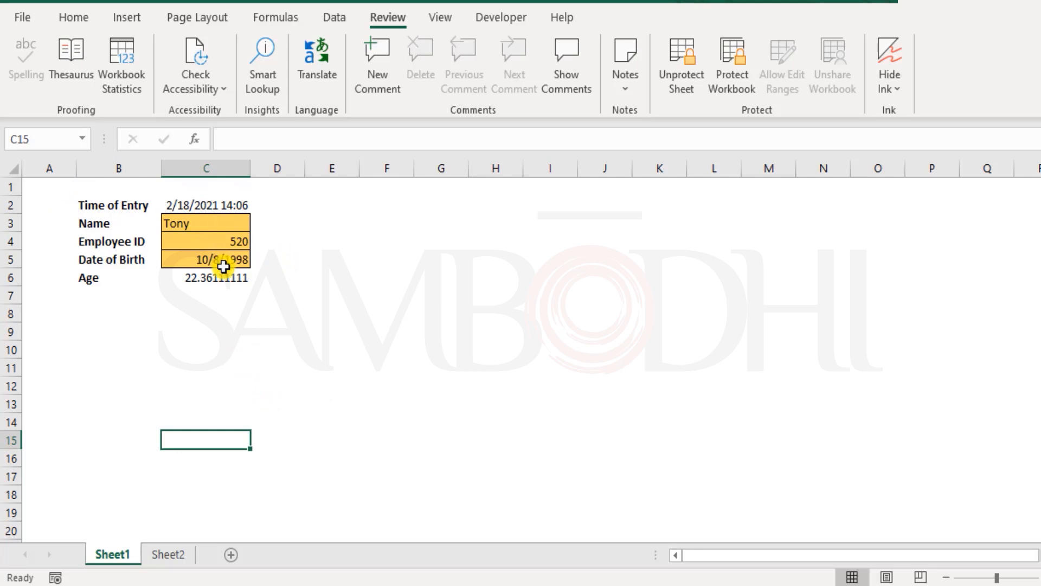
{"action": "left_click_drag", "start_coordinate": [231, 230], "coordinate": [235, 263]}
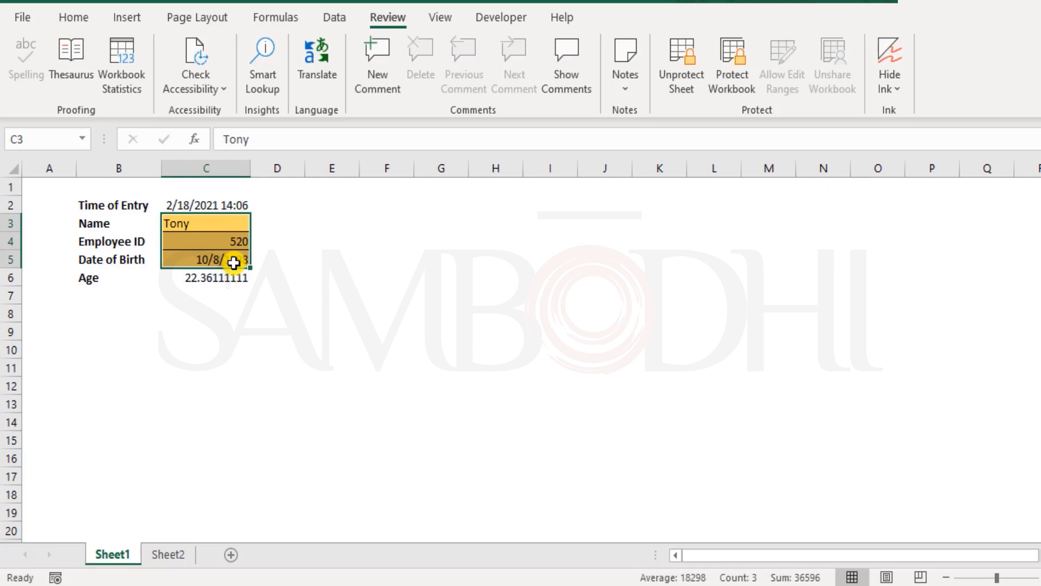
{"action": "left_click", "coordinate": [289, 371]}
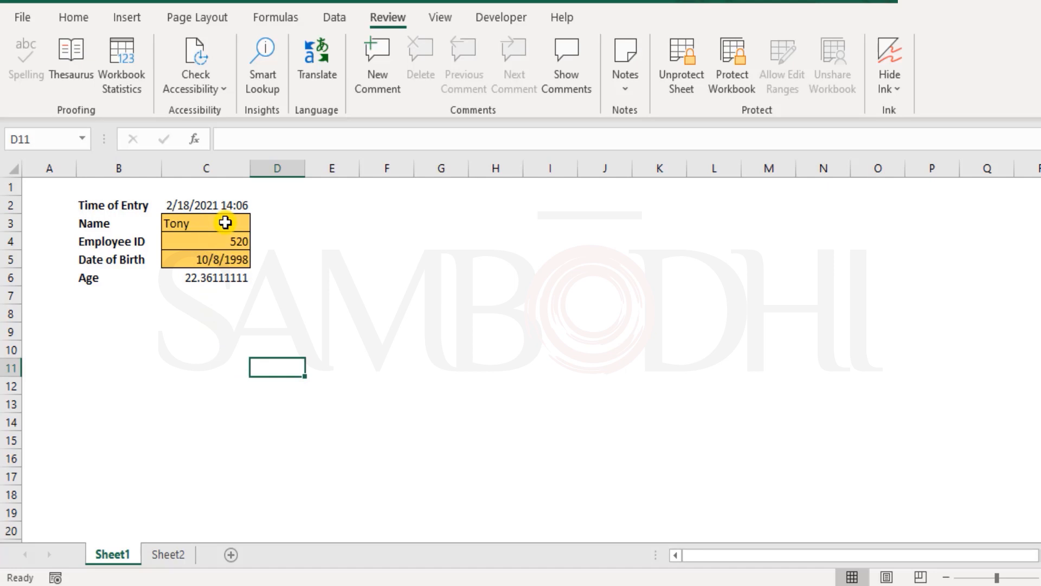
{"action": "left_click_drag", "start_coordinate": [225, 223], "coordinate": [234, 256]}
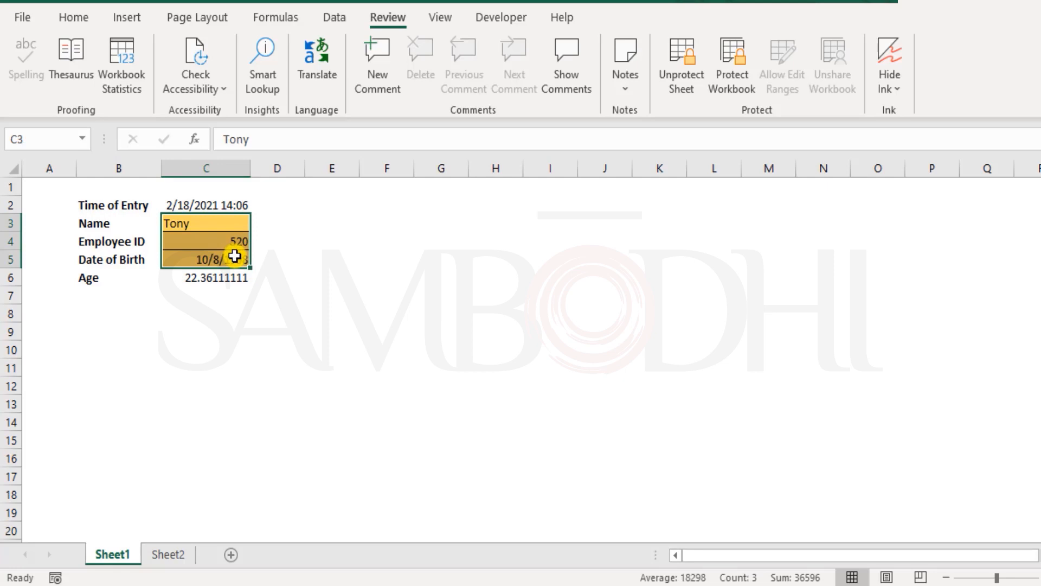
{"action": "left_click_drag", "start_coordinate": [216, 223], "coordinate": [203, 259]}
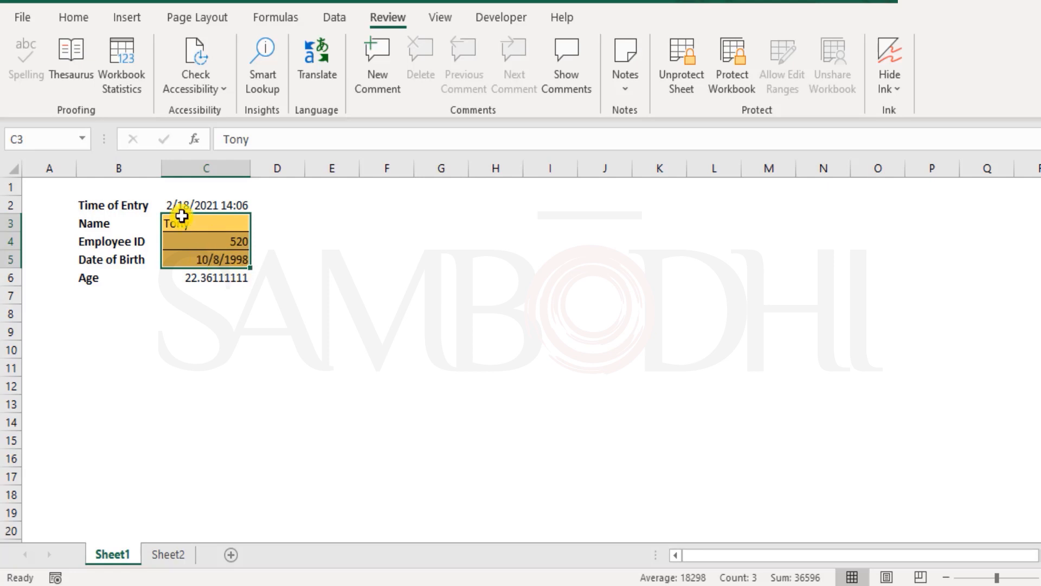
{"action": "left_click", "coordinate": [48, 186]}
{"action": "left_click_drag", "start_coordinate": [192, 218], "coordinate": [202, 259]}
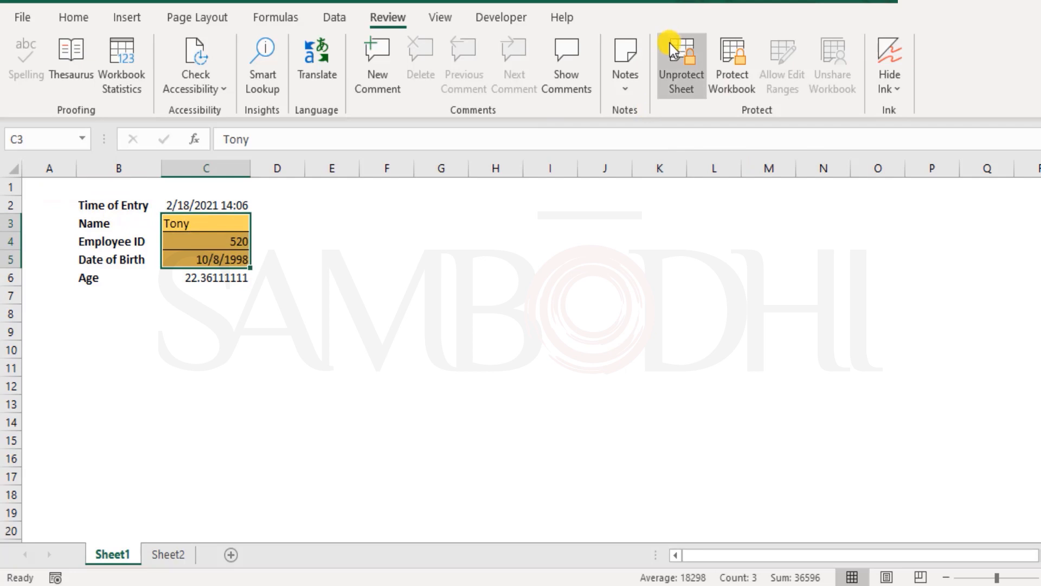
Unprotect Sheet1 by entering the sheet password
{"action": "right_click", "coordinate": [107, 554]}
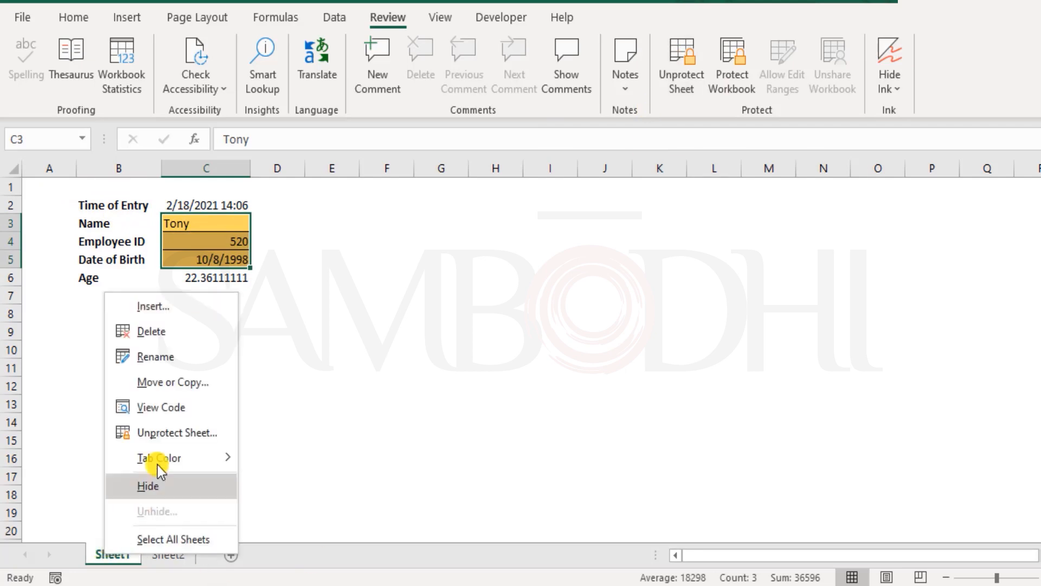
{"action": "left_click", "coordinate": [185, 433]}
{"action": "type", "text": "●●●●●●"}
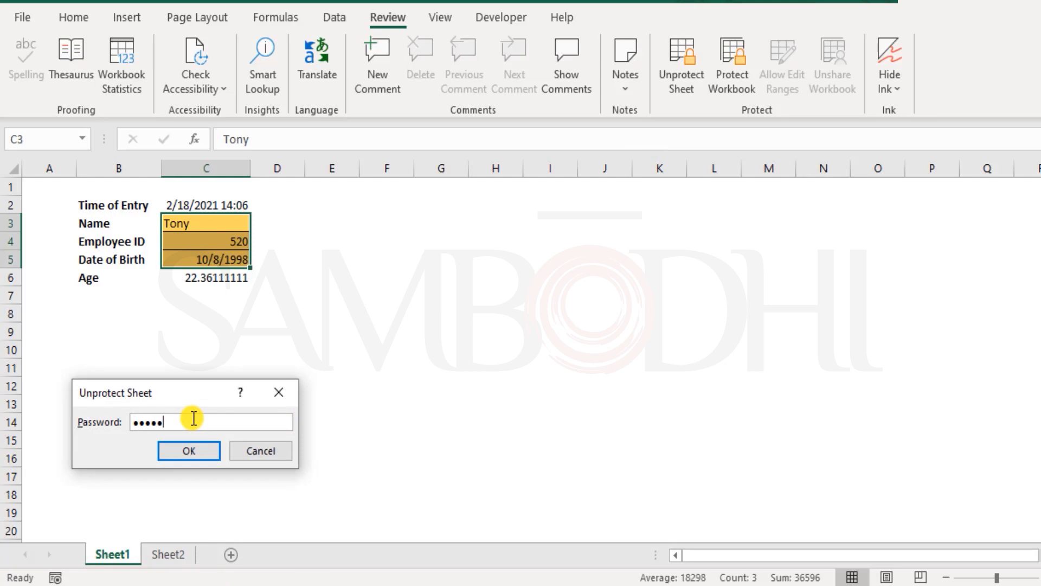
{"action": "key", "text": "Return"}
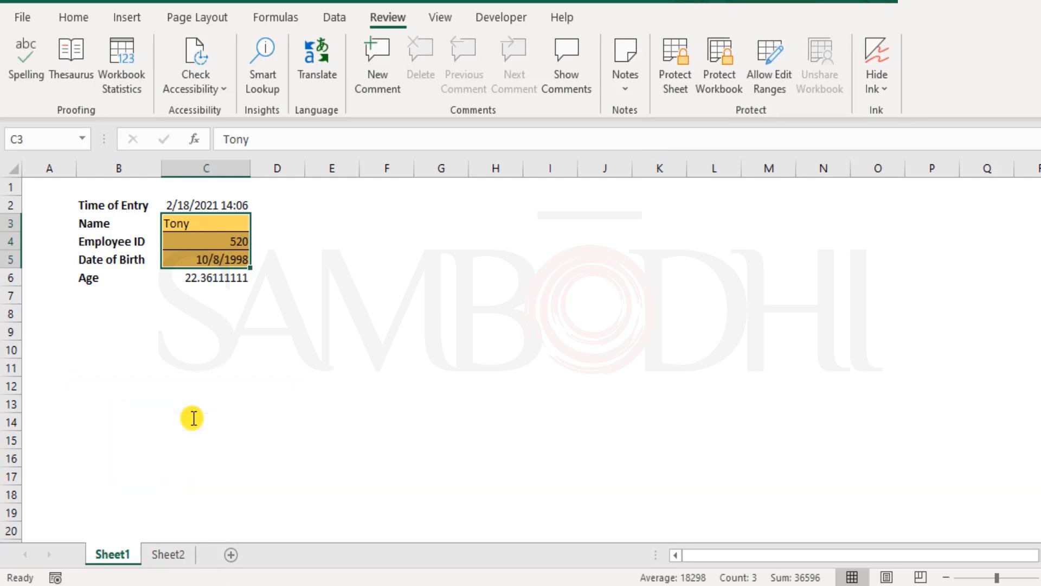
Start a new Allow Edit Ranges entry that refers to the input cells C3:C5
{"action": "left_click", "coordinate": [206, 336]}
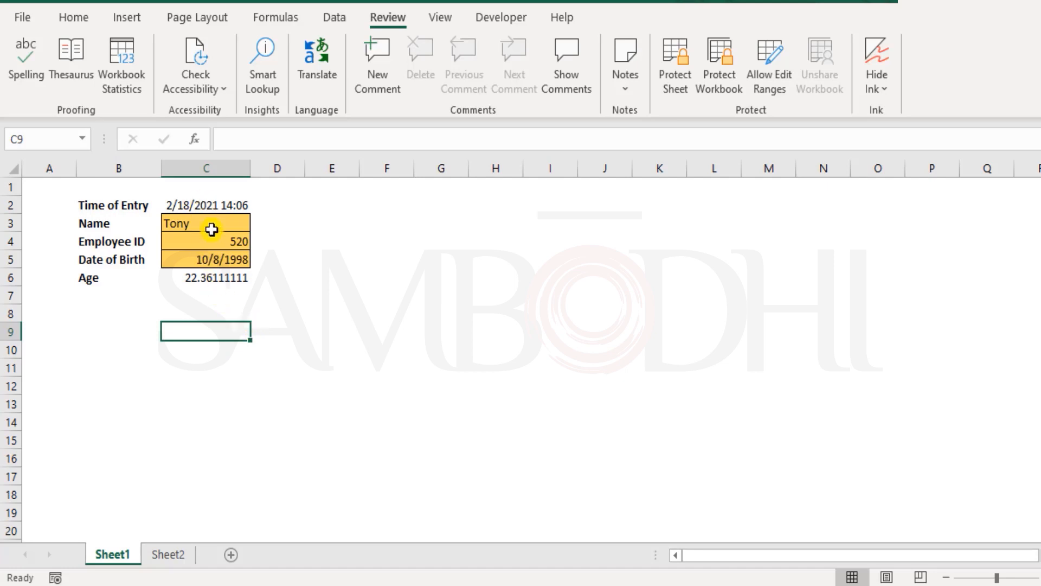
{"action": "left_click_drag", "start_coordinate": [212, 223], "coordinate": [228, 266]}
{"action": "left_click", "coordinate": [783, 60]}
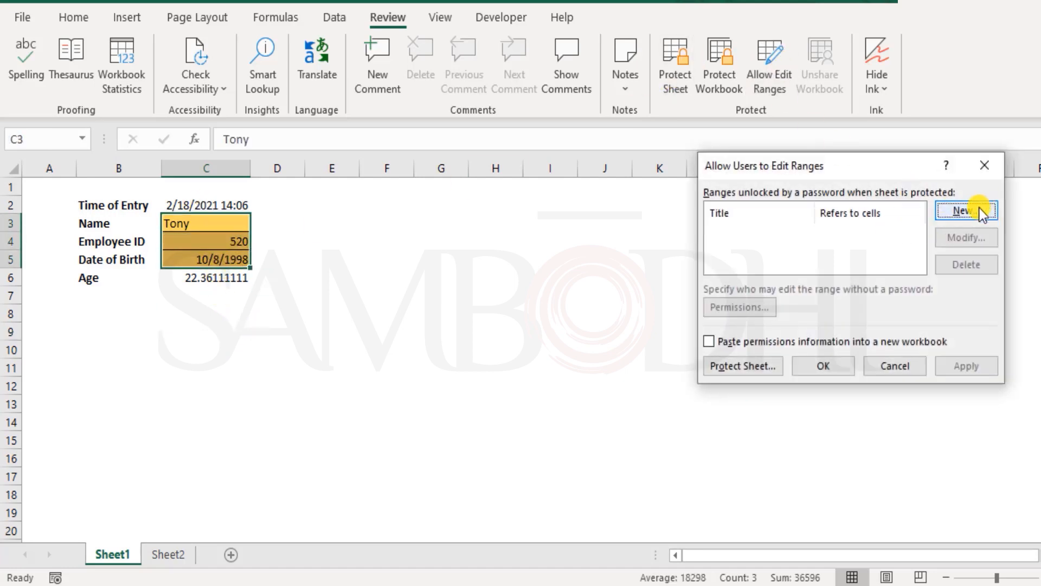
{"action": "left_click", "coordinate": [972, 213]}
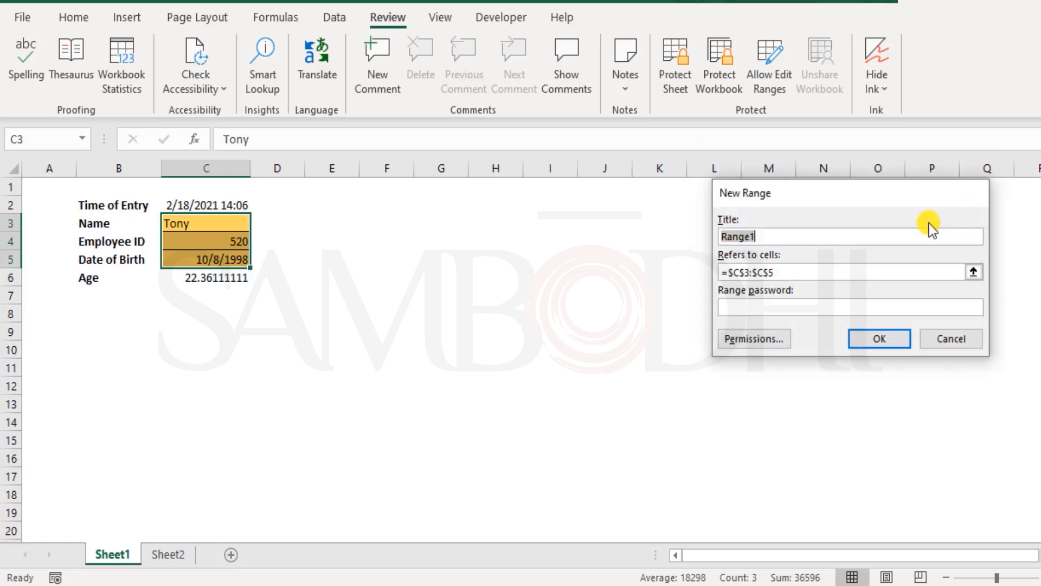
{"action": "left_click", "coordinate": [779, 269]}
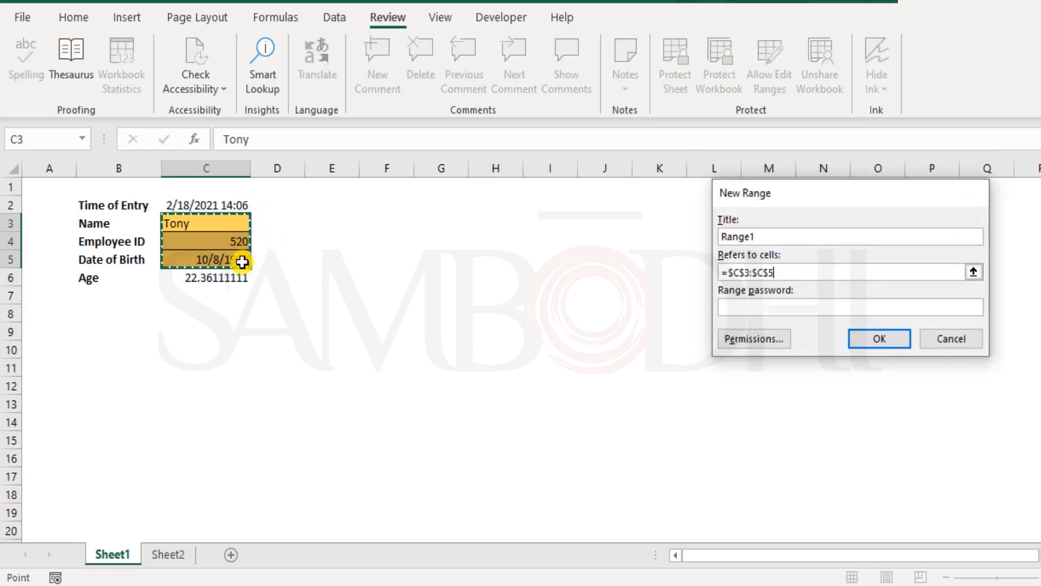
Enter and confirm a range password for the new C3:C5 range, and apply the editable range
{"action": "left_click", "coordinate": [772, 303]}
{"action": "left_click", "coordinate": [777, 307]}
{"action": "type", "text": "•••••"}
{"action": "key", "text": "Return"}
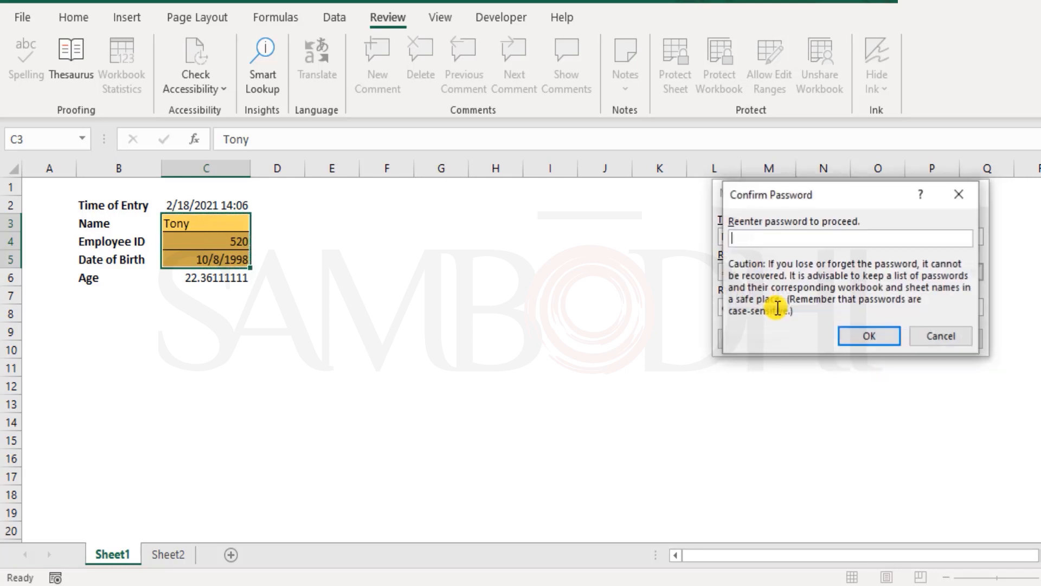
{"action": "type", "text": "•••••"}
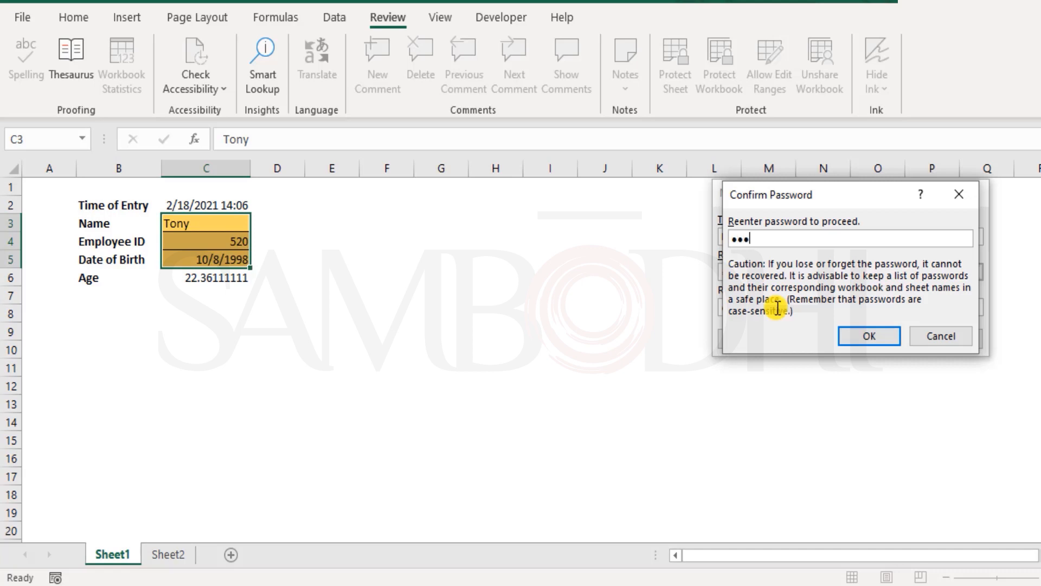
{"action": "key", "text": "Return"}
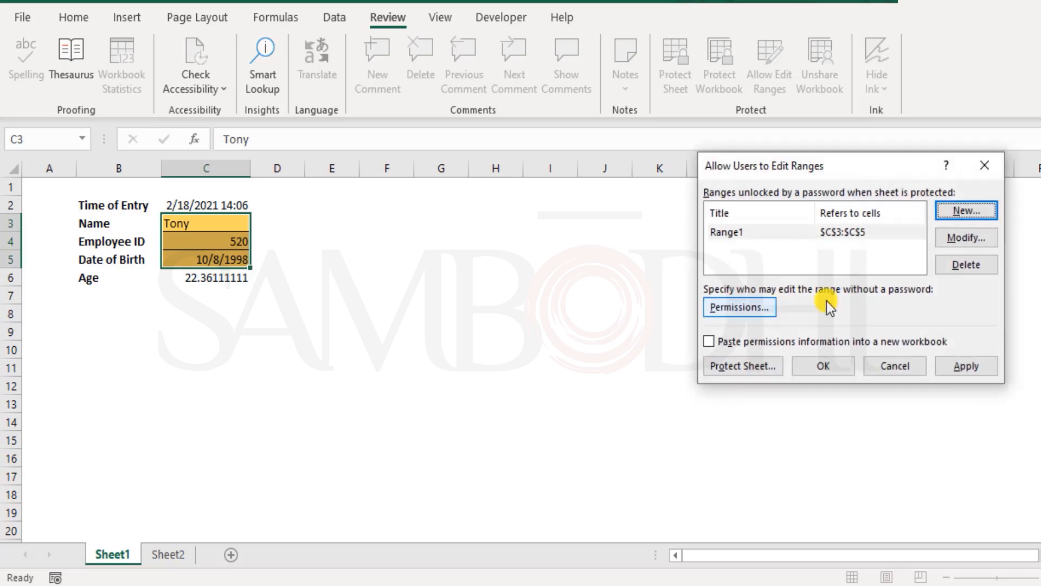
{"action": "left_click", "coordinate": [968, 367]}
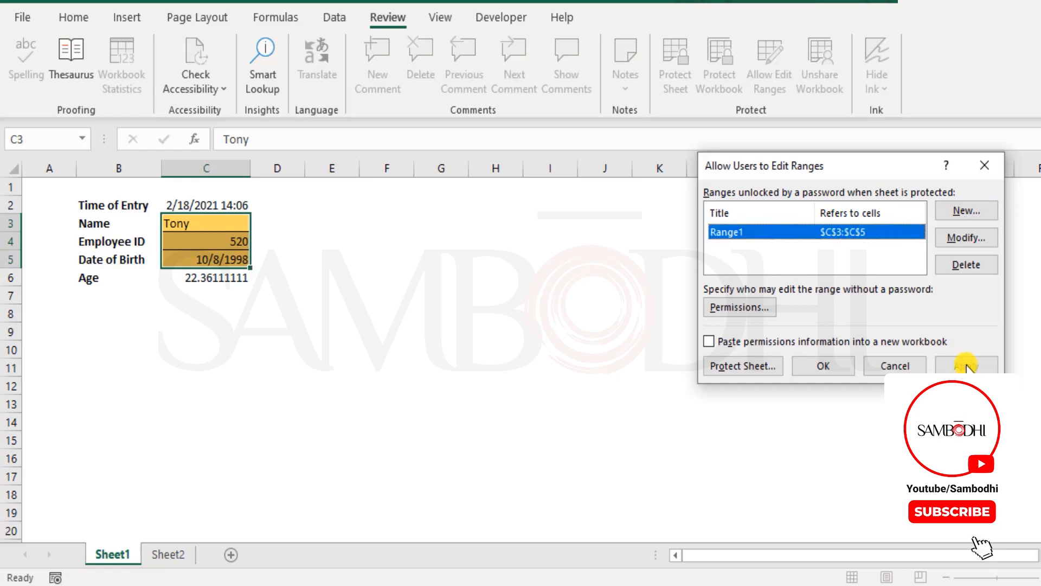
{"action": "left_click", "coordinate": [824, 366]}
{"action": "left_click", "coordinate": [240, 317]}
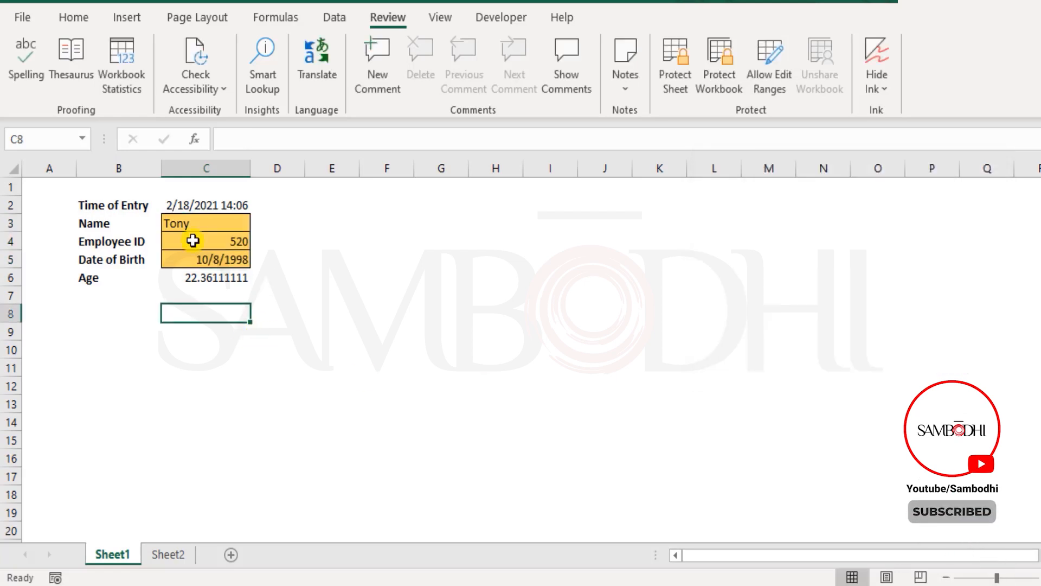
Protect Sheet1 with a sheet password, keeping the default permissions, and re-enter the password to confirm it
{"action": "left_click", "coordinate": [58, 187]}
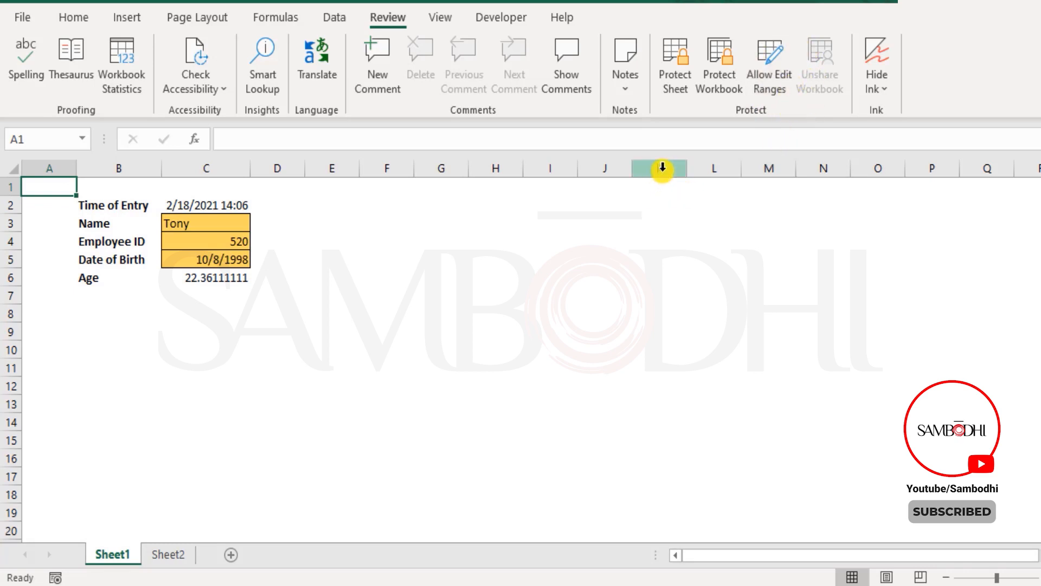
{"action": "left_click", "coordinate": [669, 54]}
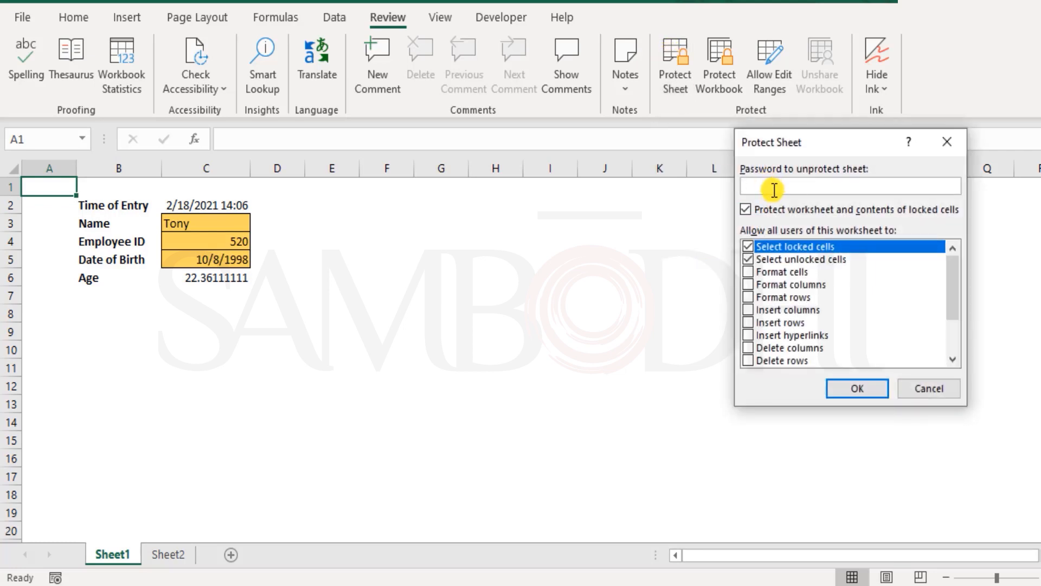
{"action": "type", "text": "••••••"}
{"action": "key", "text": "Return"}
{"action": "type", "text": "•••••"}
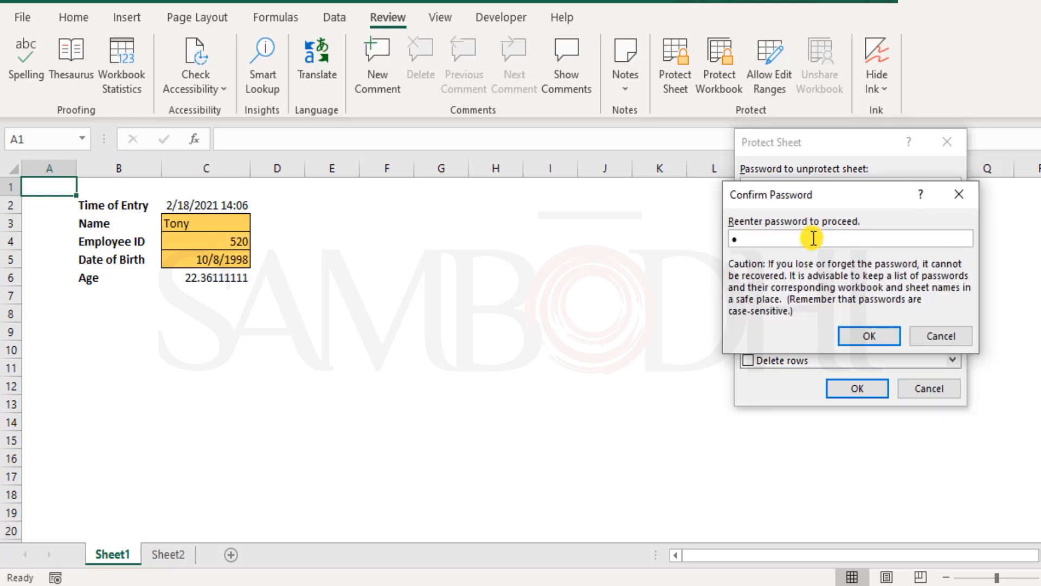
{"action": "type", "text": "•"}
{"action": "key", "text": "Return"}
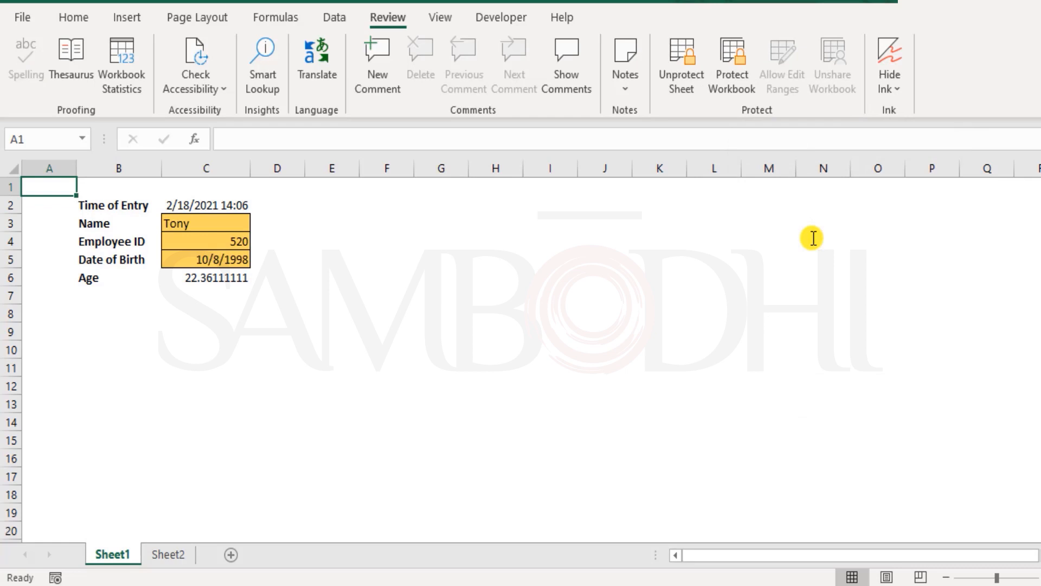
Try to edit the empty cell F7 on the protected sheet and dismiss the warning
{"action": "left_click", "coordinate": [408, 303]}
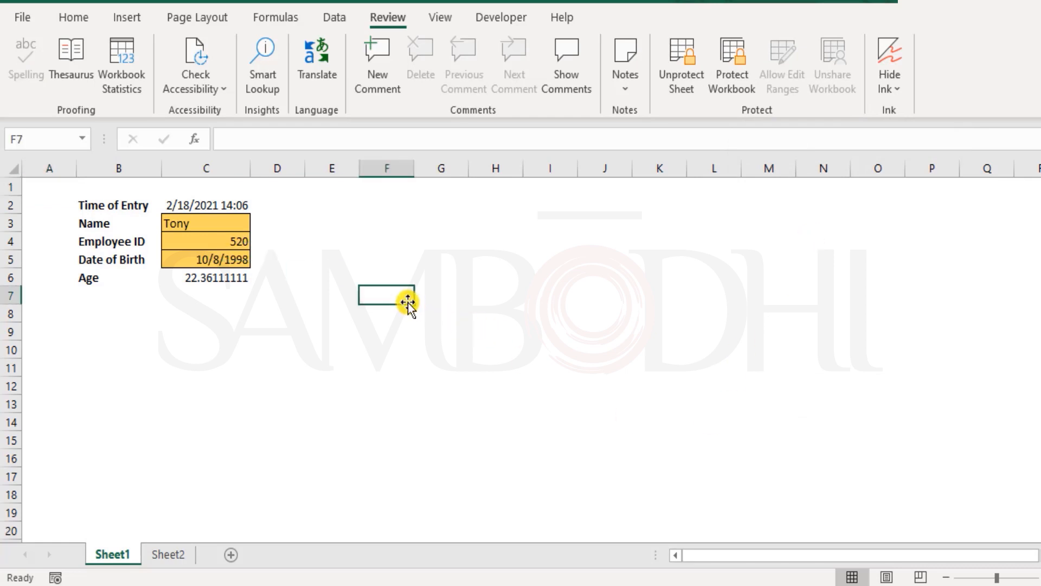
{"action": "double_click", "coordinate": [408, 302]}
{"action": "left_click", "coordinate": [527, 339]}
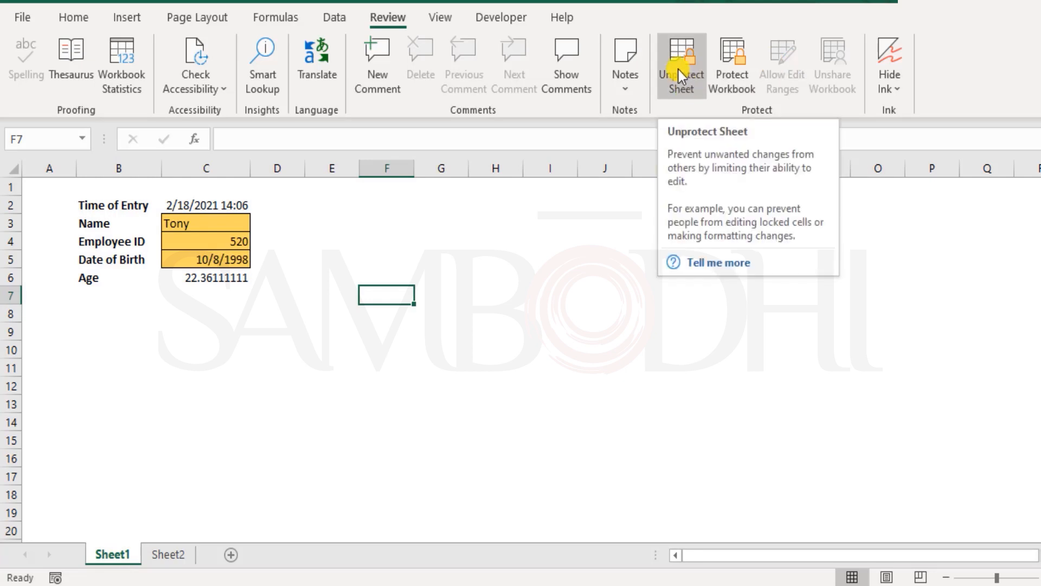
Test the Name input cell C3 by opening it for editing, and cancel without changing the entry
{"action": "left_click", "coordinate": [278, 307]}
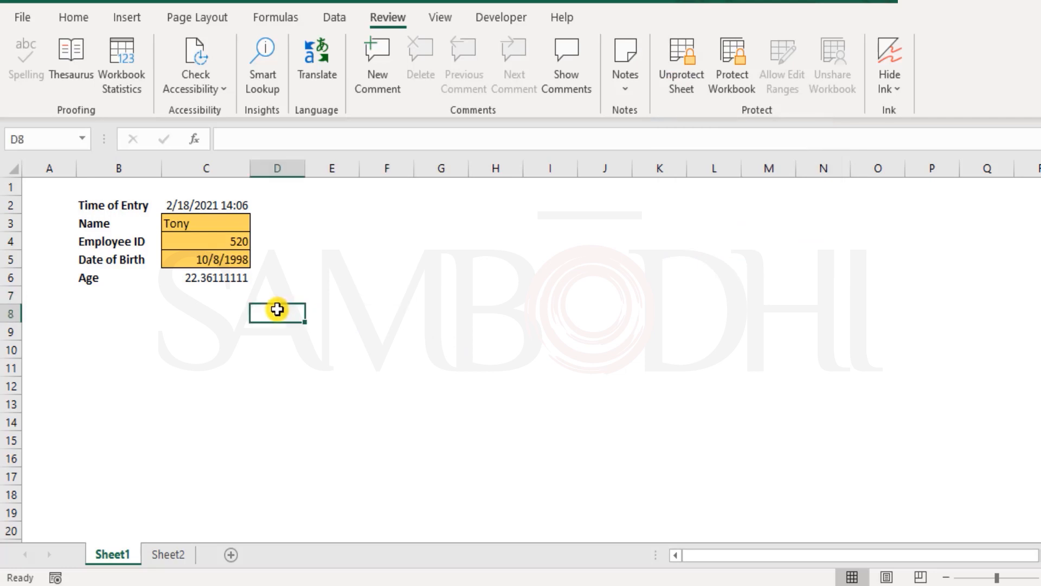
{"action": "left_click_drag", "start_coordinate": [220, 222], "coordinate": [229, 257]}
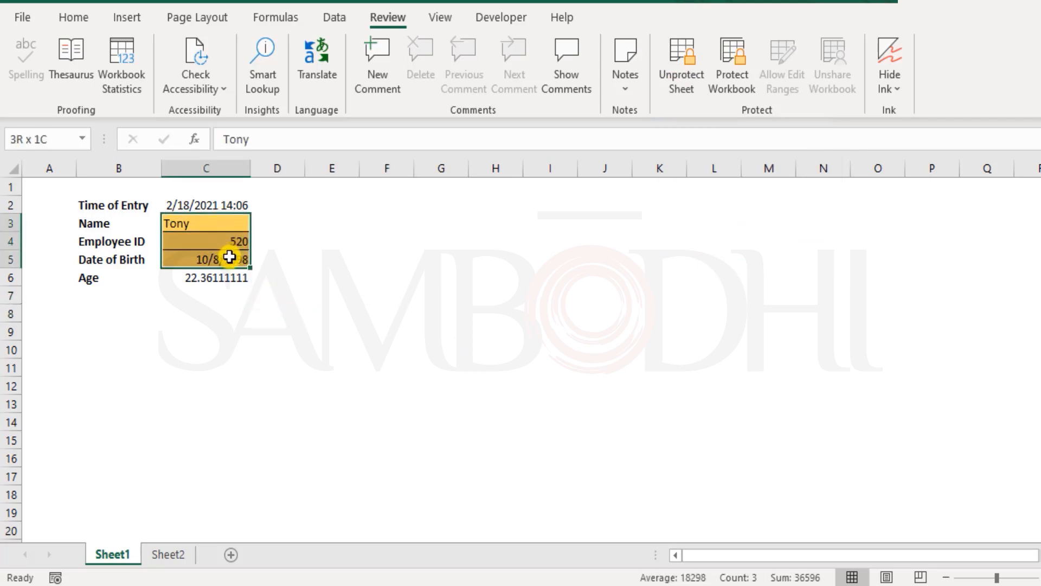
{"action": "double_click", "coordinate": [224, 223]}
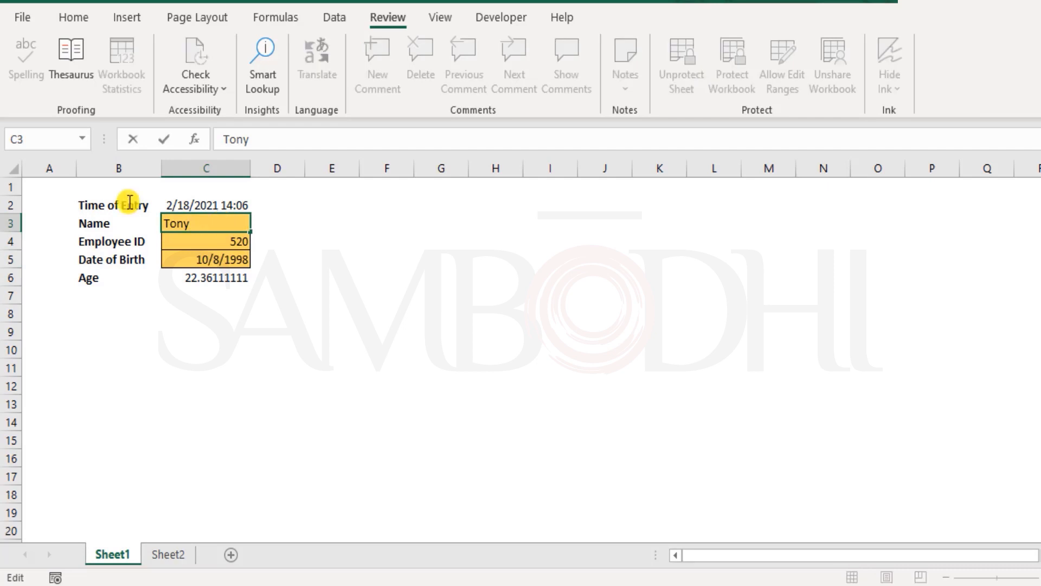
{"action": "key", "text": "Escape"}
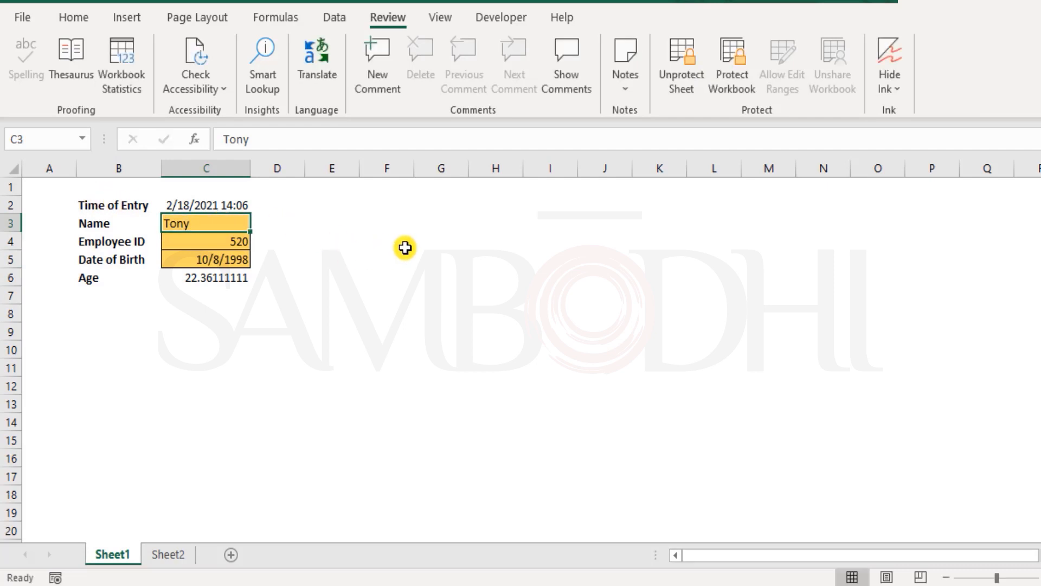
{"action": "left_click", "coordinate": [401, 258]}
{"action": "left_click", "coordinate": [324, 294]}
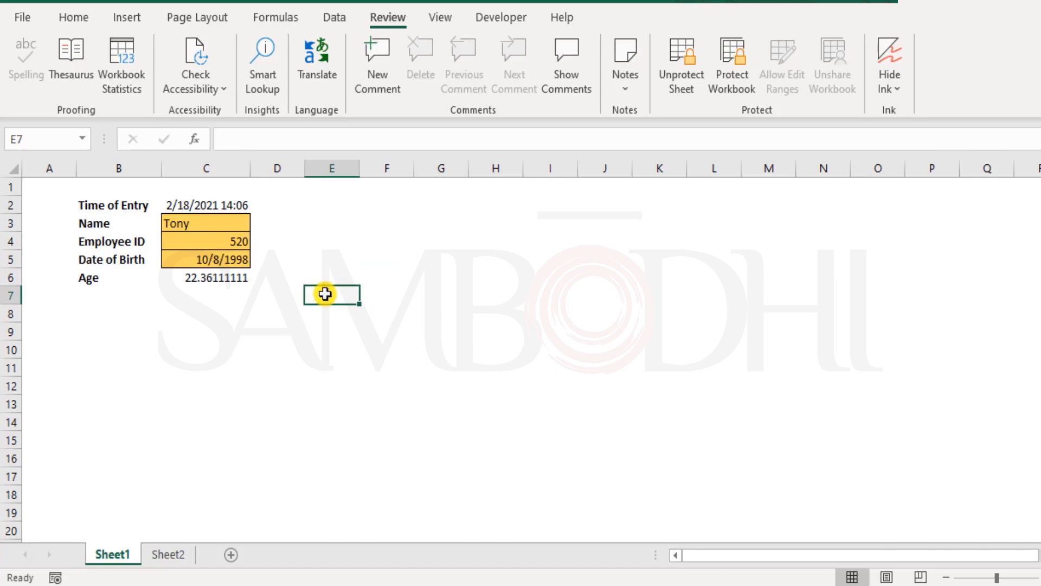
Remove the protection from Sheet1 again using the sheet password
{"action": "left_click", "coordinate": [689, 82]}
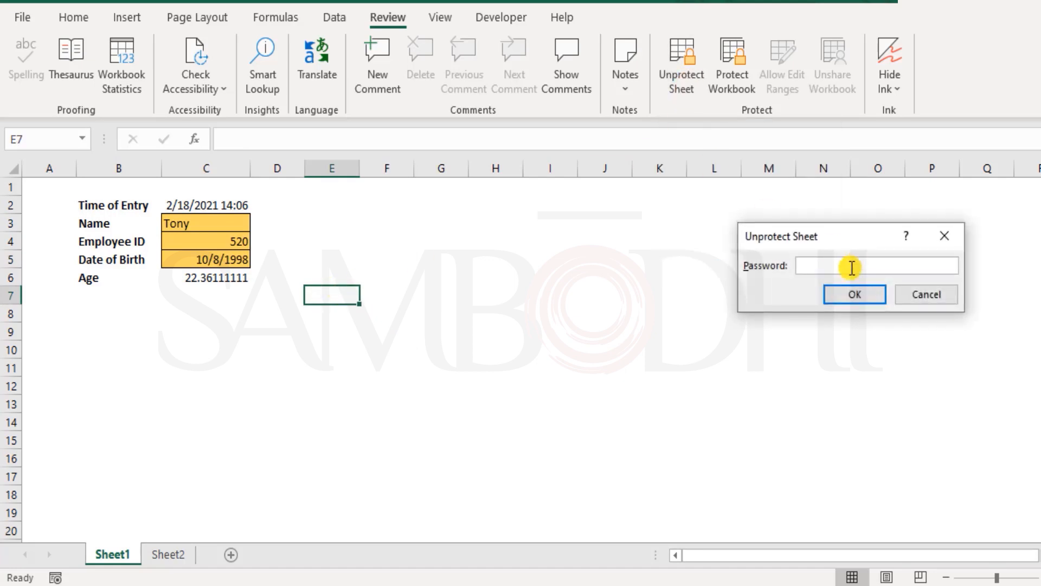
{"action": "type", "text": "123456"}
{"action": "key", "text": "Return"}
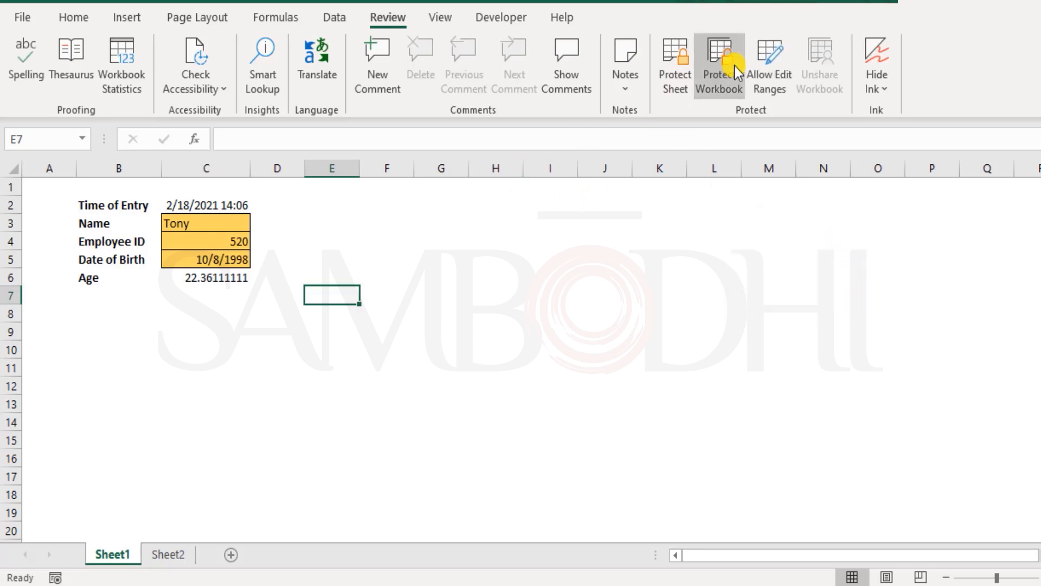
{"action": "left_click", "coordinate": [782, 67]}
{"action": "left_click", "coordinate": [885, 365]}
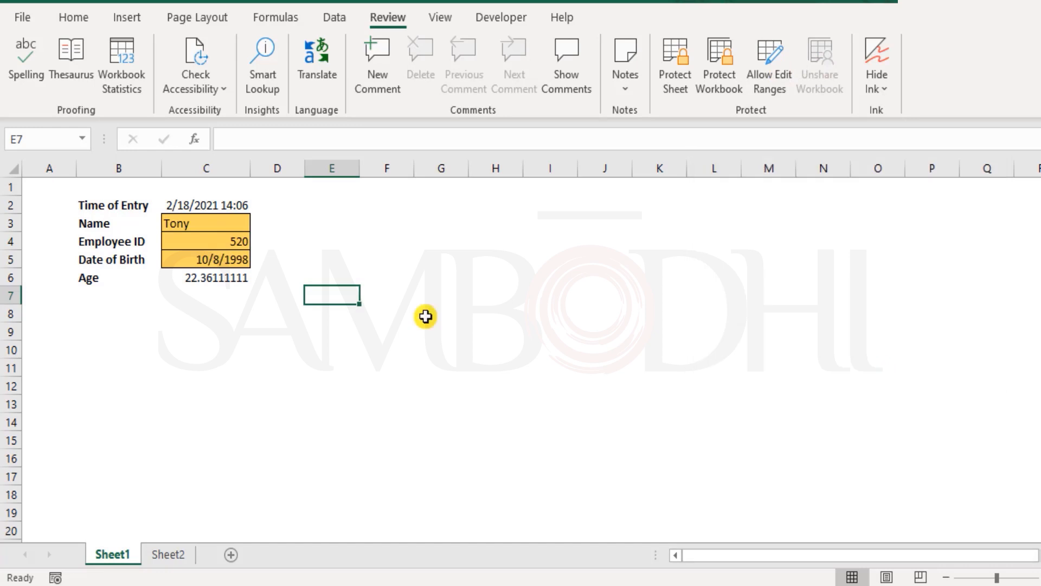
{"action": "left_click", "coordinate": [277, 223]}
{"action": "left_click", "coordinate": [49, 187]}
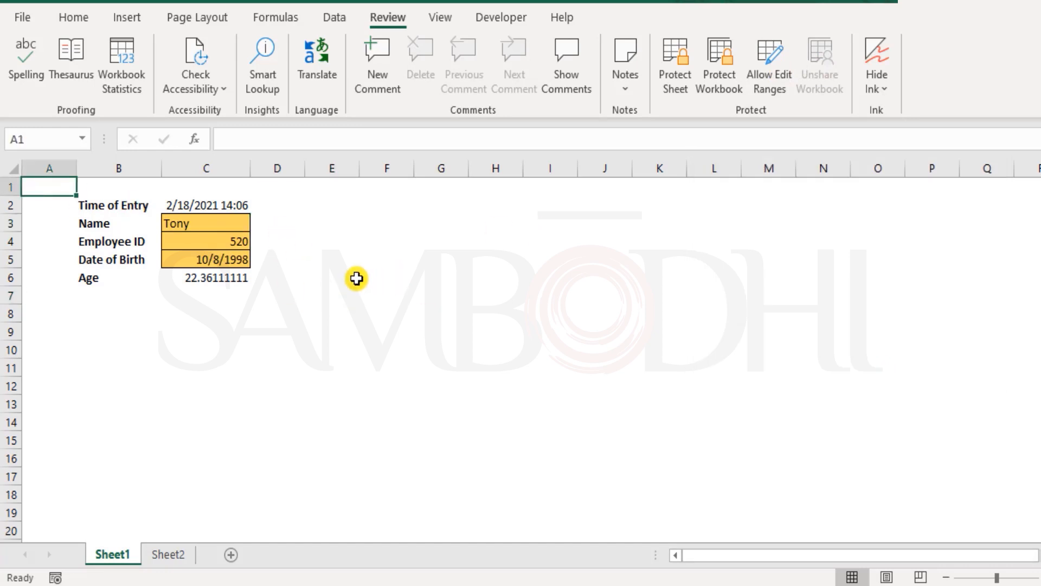
Test the Time of Entry cell C2 by opening it for editing and cancelling, and view Sheet2 before returning to Sheet1
{"action": "double_click", "coordinate": [200, 203]}
{"action": "key", "text": "Escape"}
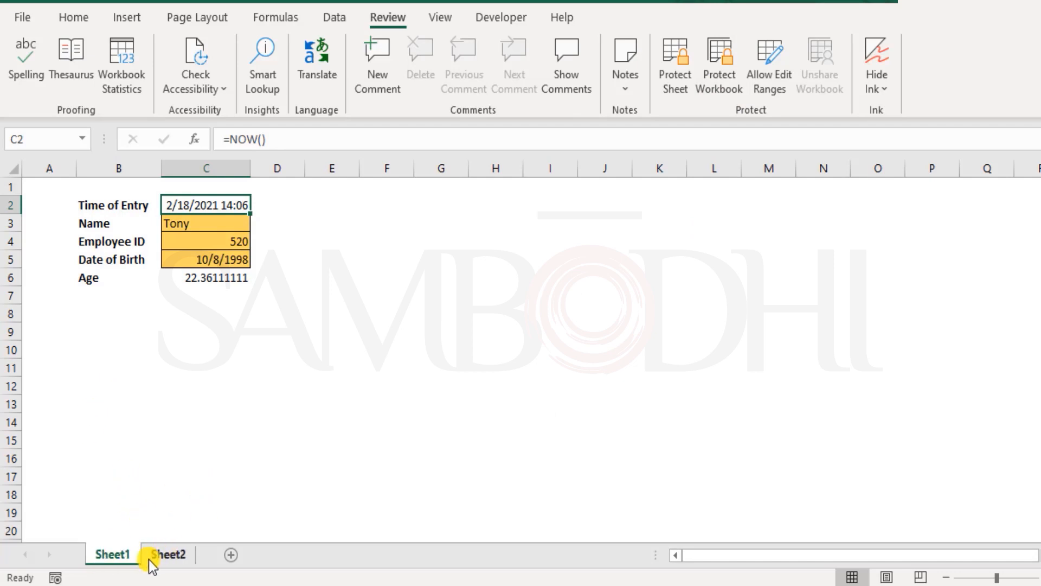
{"action": "left_click", "coordinate": [174, 555]}
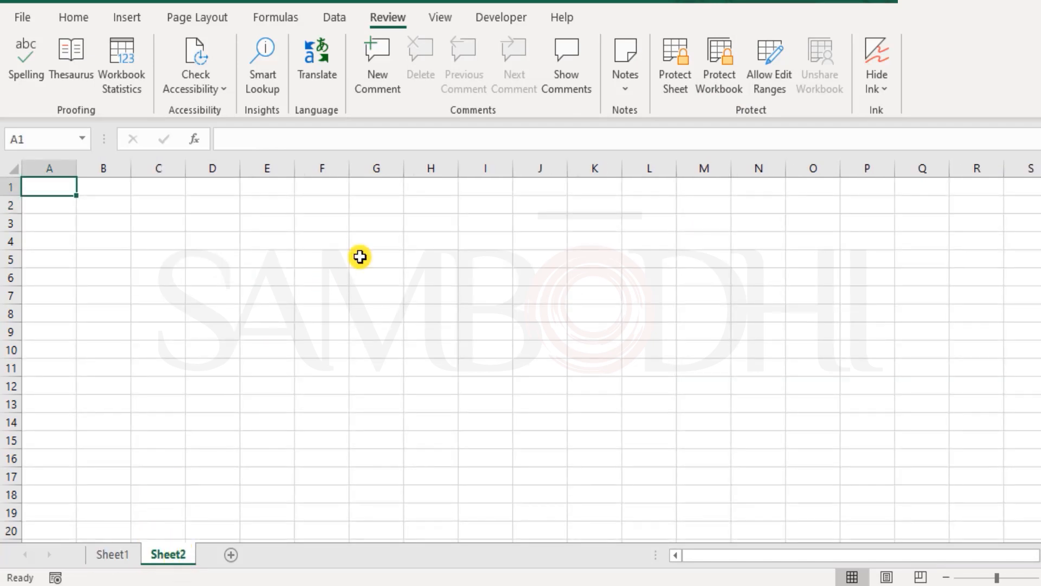
{"action": "left_click", "coordinate": [121, 557]}
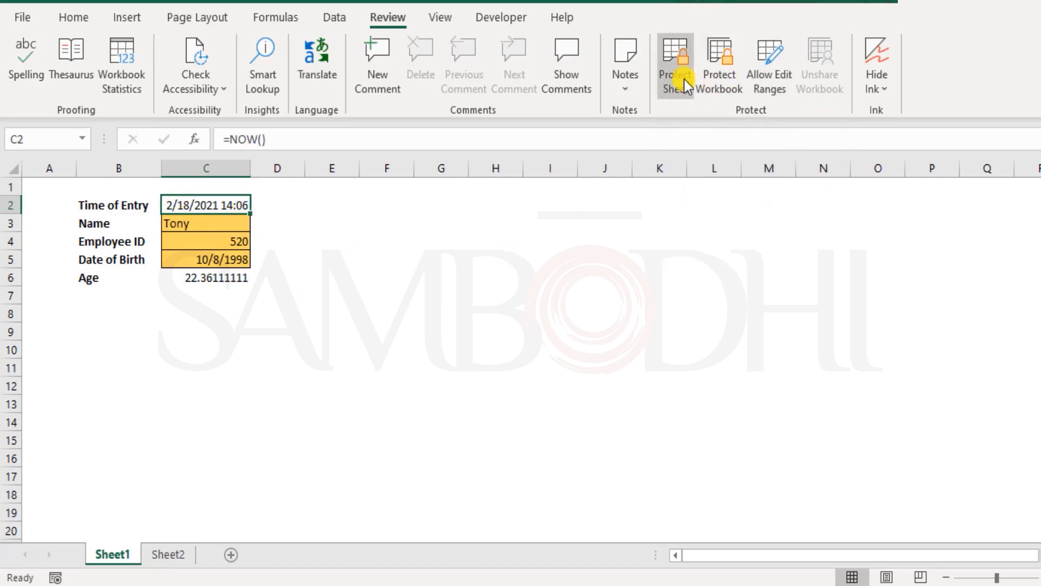
Protect the workbook structure with a password and re-enter the password to confirm it
{"action": "left_click", "coordinate": [733, 72]}
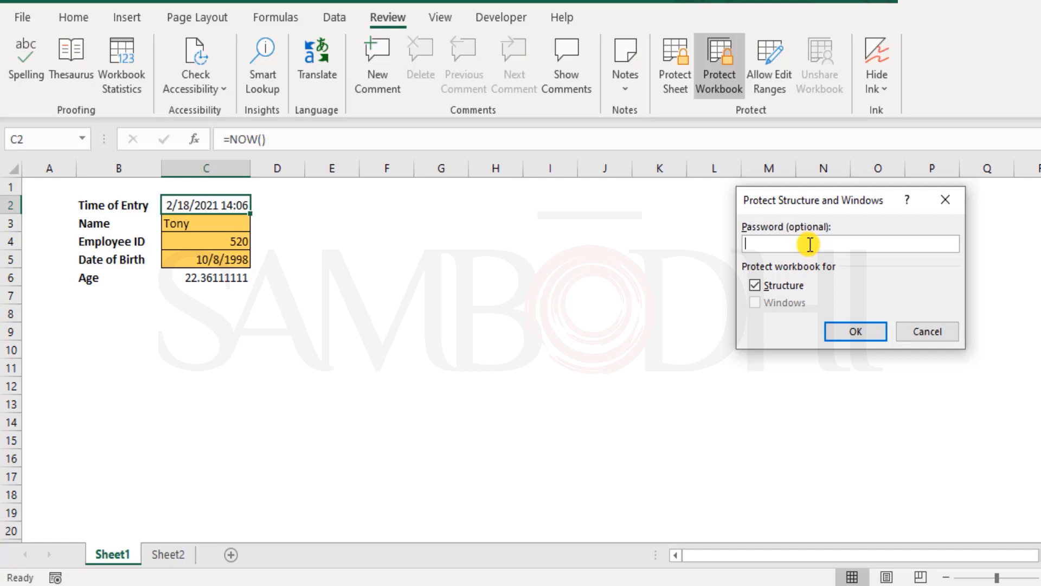
{"action": "type", "text": "123456"}
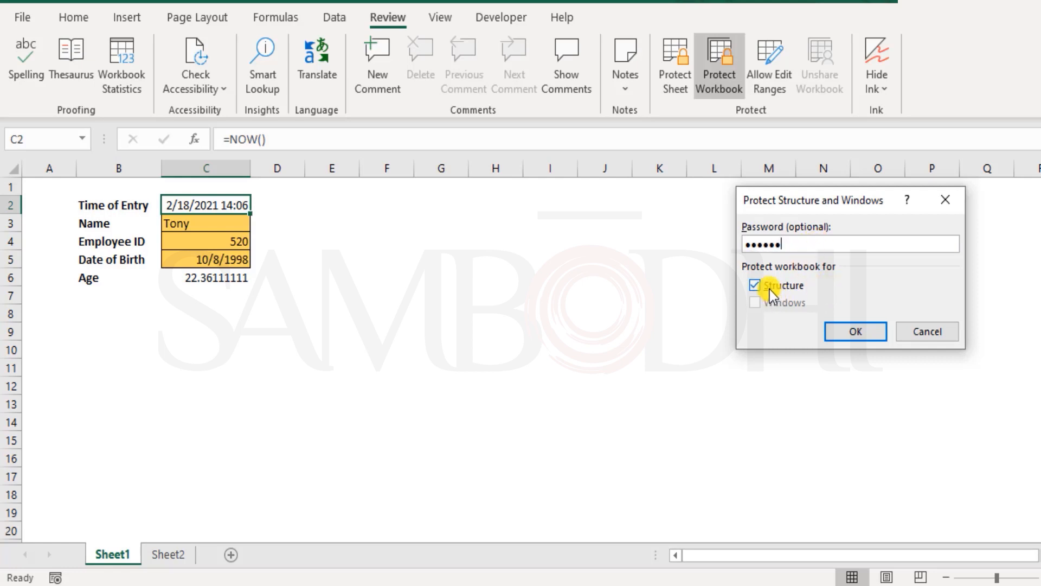
{"action": "left_click", "coordinate": [866, 329]}
{"action": "type", "text": "123456"}
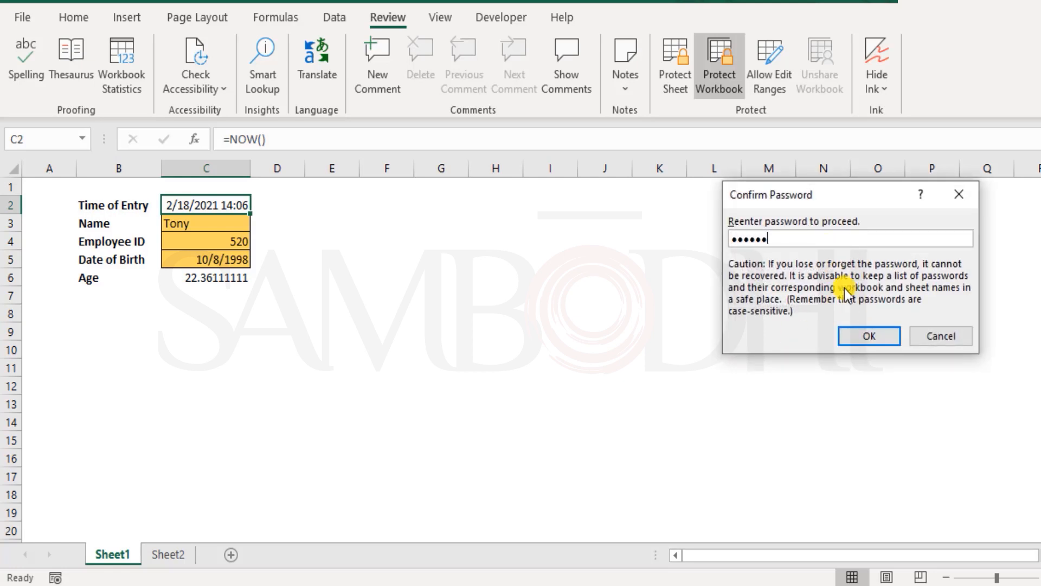
{"action": "left_click", "coordinate": [865, 337]}
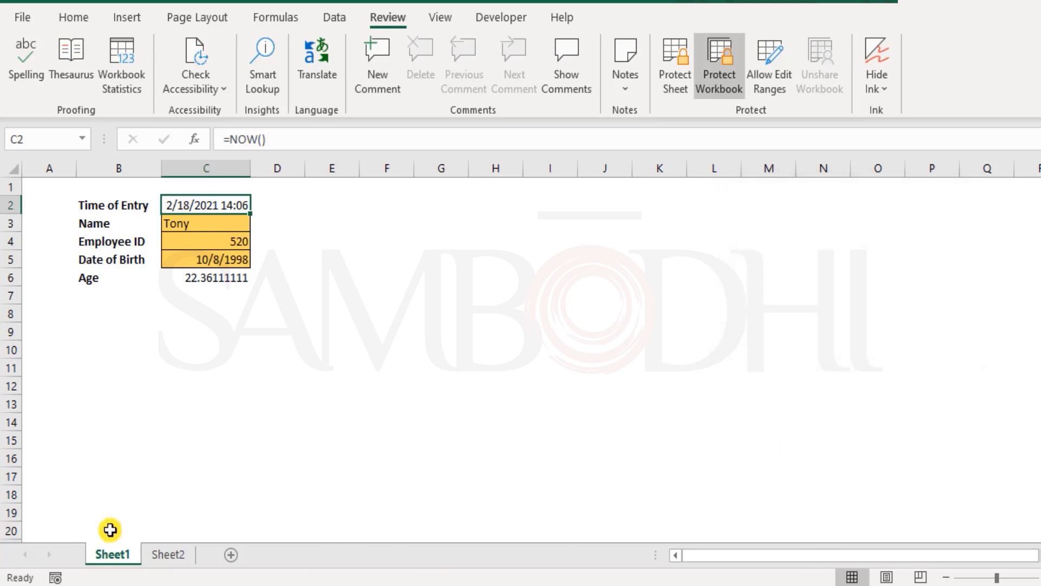
Check the sheet commands for Sheet1, try to move Sheet2 ahead of it and rename Sheet2, and dismiss the warning
{"action": "right_click", "coordinate": [110, 553]}
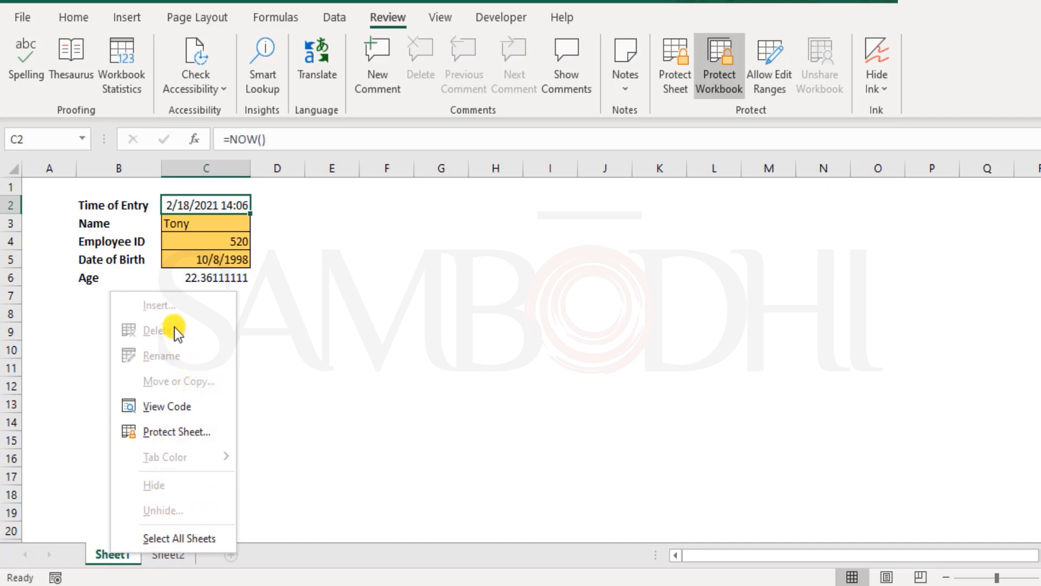
{"action": "left_click", "coordinate": [106, 556]}
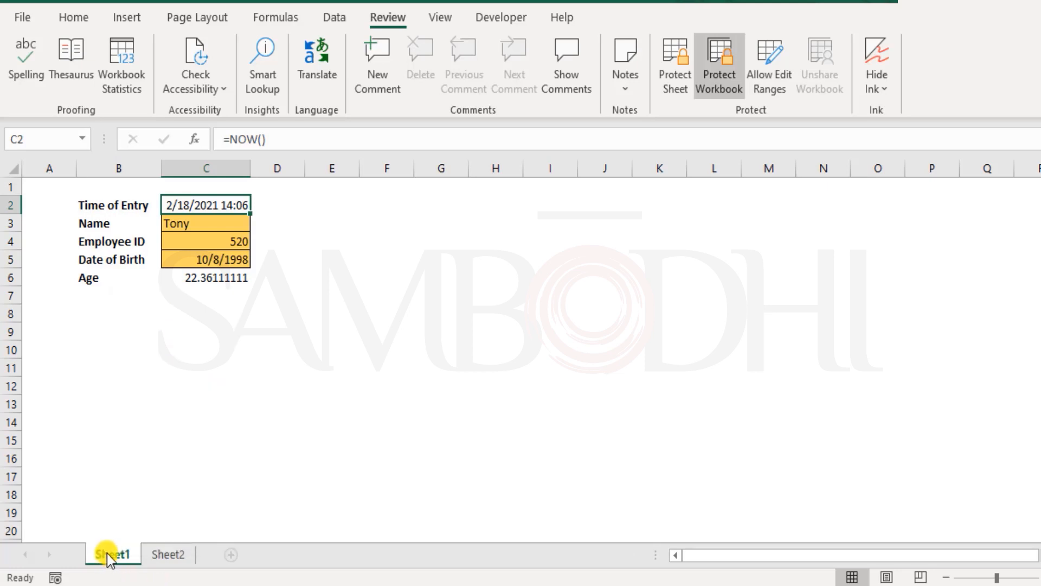
{"action": "left_click_drag", "start_coordinate": [193, 549], "coordinate": [101, 553]}
{"action": "left_click_drag", "start_coordinate": [161, 567], "coordinate": [90, 558]}
{"action": "right_click", "coordinate": [158, 558]}
{"action": "left_click", "coordinate": [159, 558]}
{"action": "double_click", "coordinate": [158, 558]}
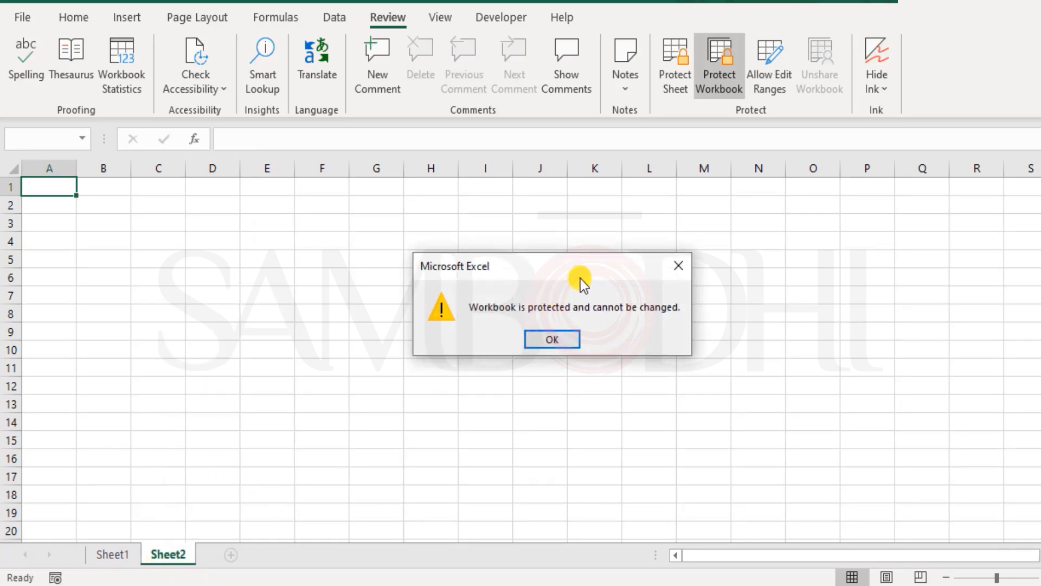
{"action": "left_click", "coordinate": [553, 340]}
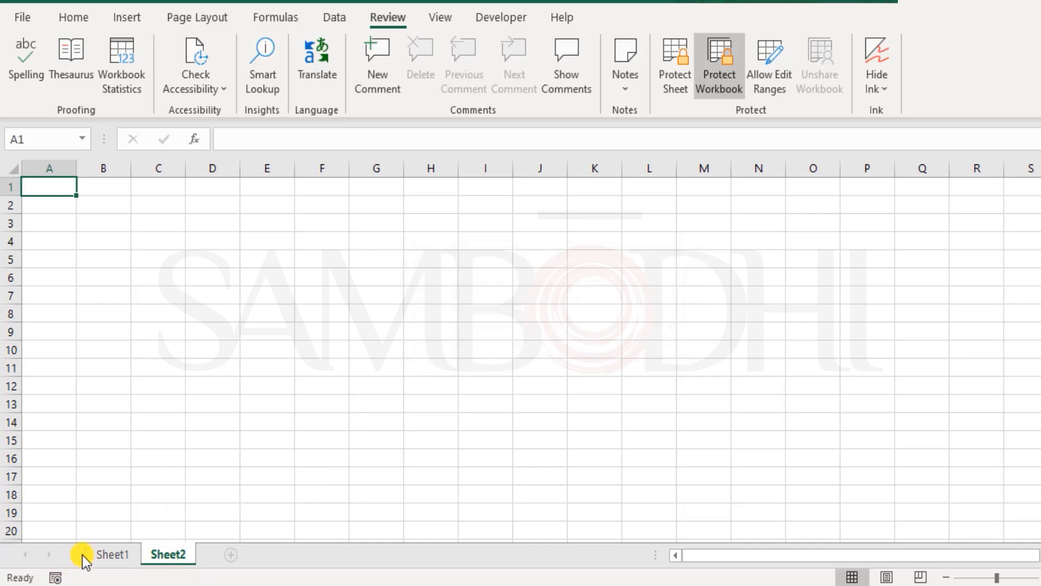
Test the Age formula cell C6 on Sheet1 by opening it for editing, and cancel without changing it
{"action": "left_click", "coordinate": [122, 555]}
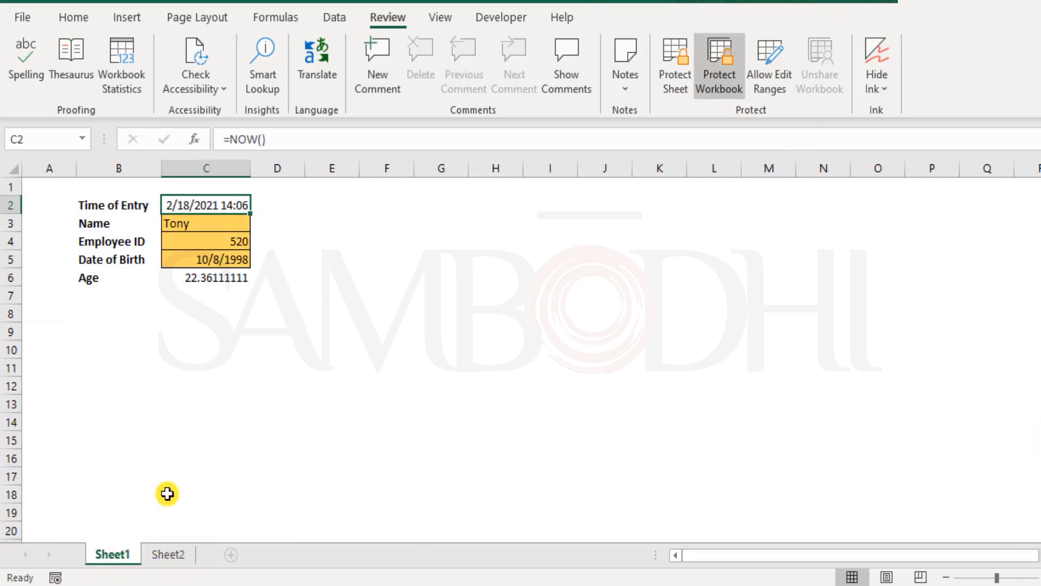
{"action": "double_click", "coordinate": [203, 277]}
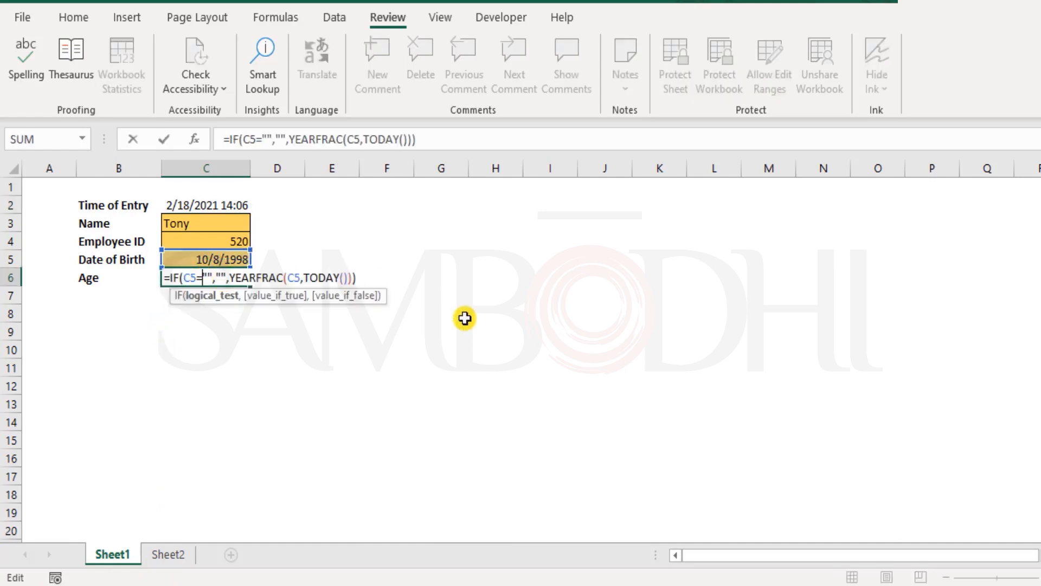
{"action": "key", "text": "Escape"}
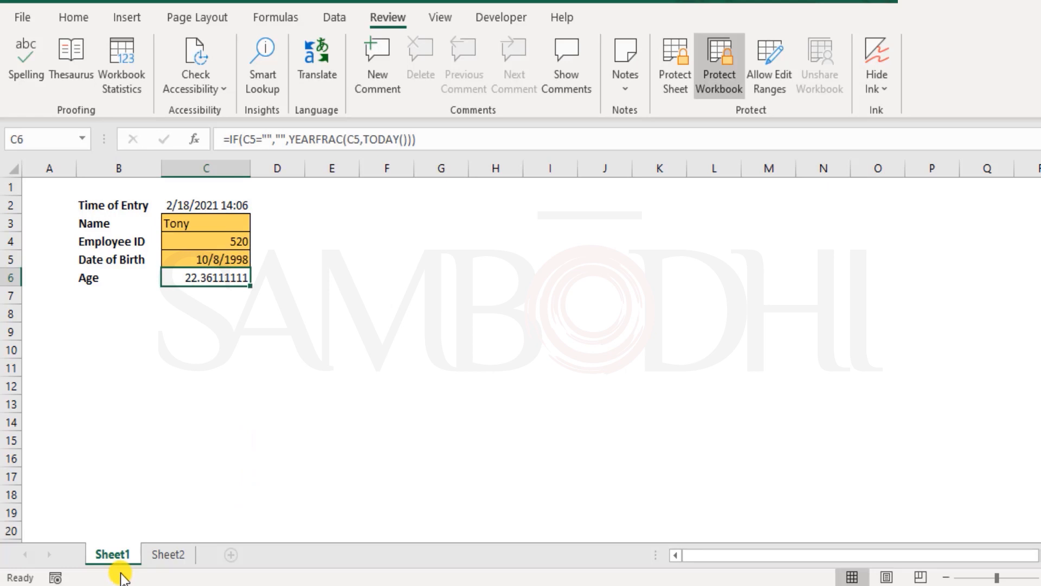
Examine which sheet commands are available for Sheet2, and return to the entry form in B2:C6 on Sheet1
{"action": "left_click", "coordinate": [169, 558]}
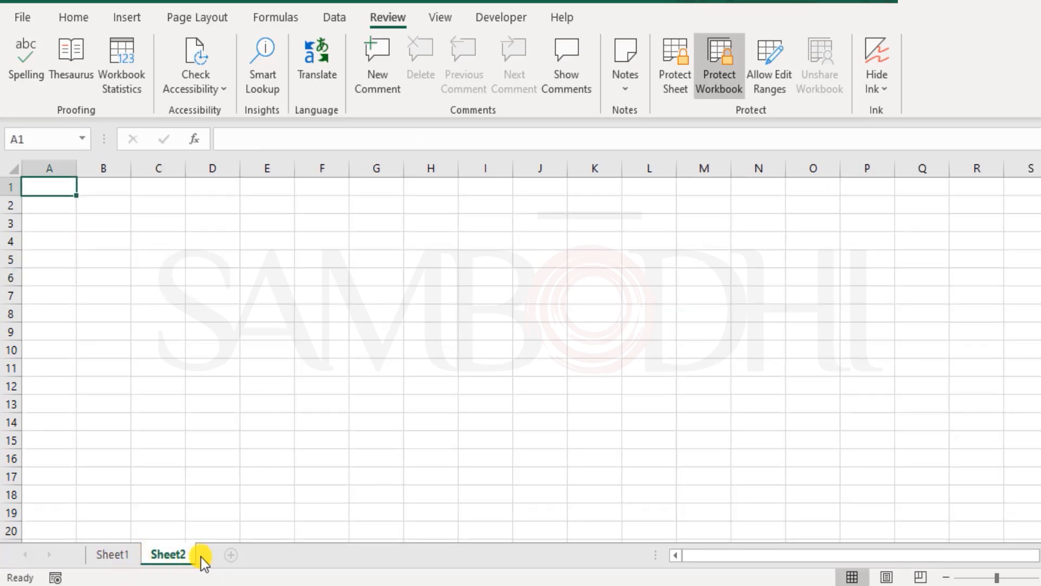
{"action": "right_click", "coordinate": [170, 555]}
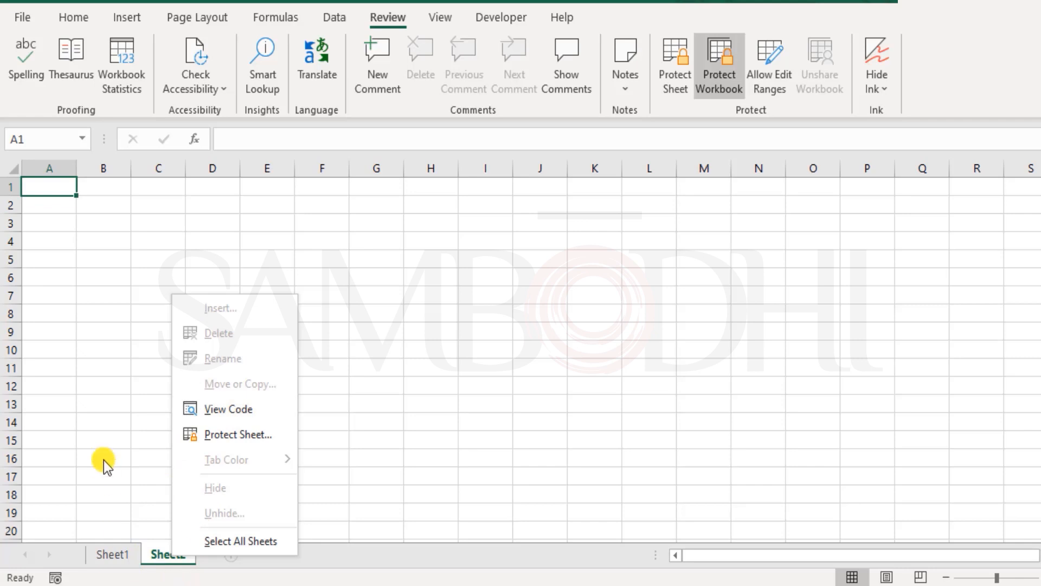
{"action": "left_click", "coordinate": [117, 408]}
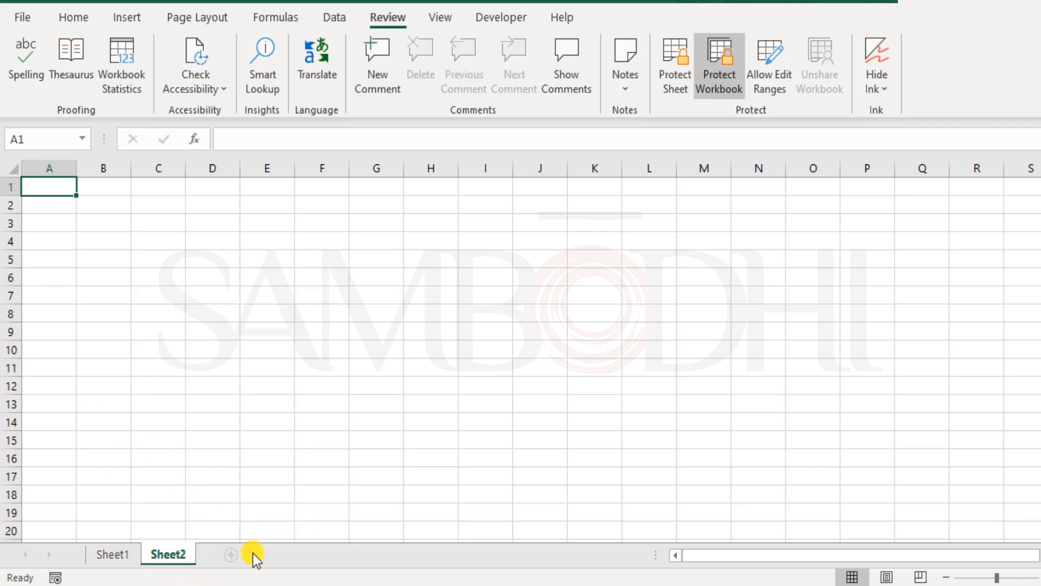
{"action": "left_click", "coordinate": [127, 557]}
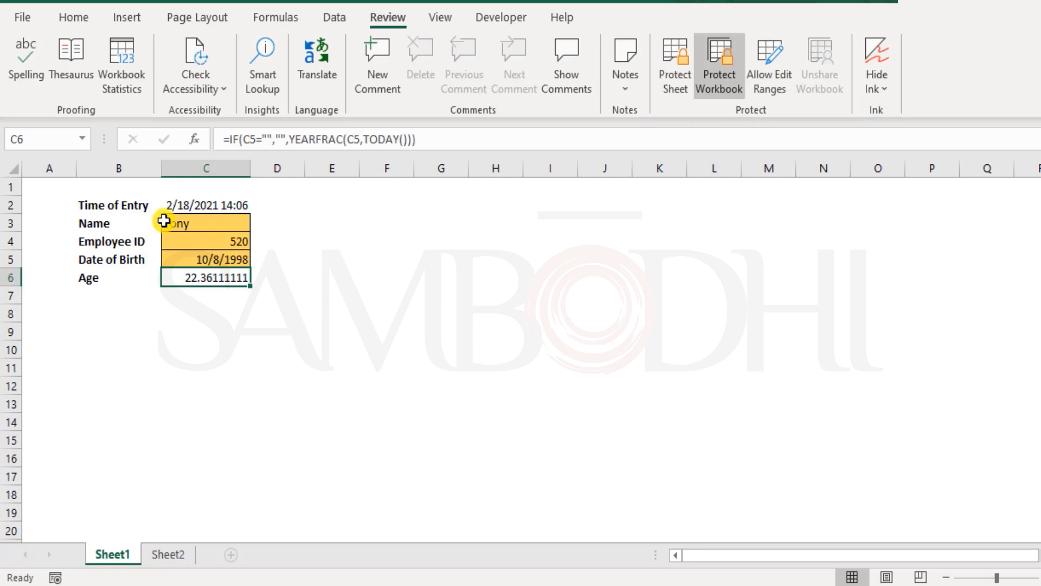
{"action": "left_click_drag", "start_coordinate": [110, 200], "coordinate": [249, 274]}
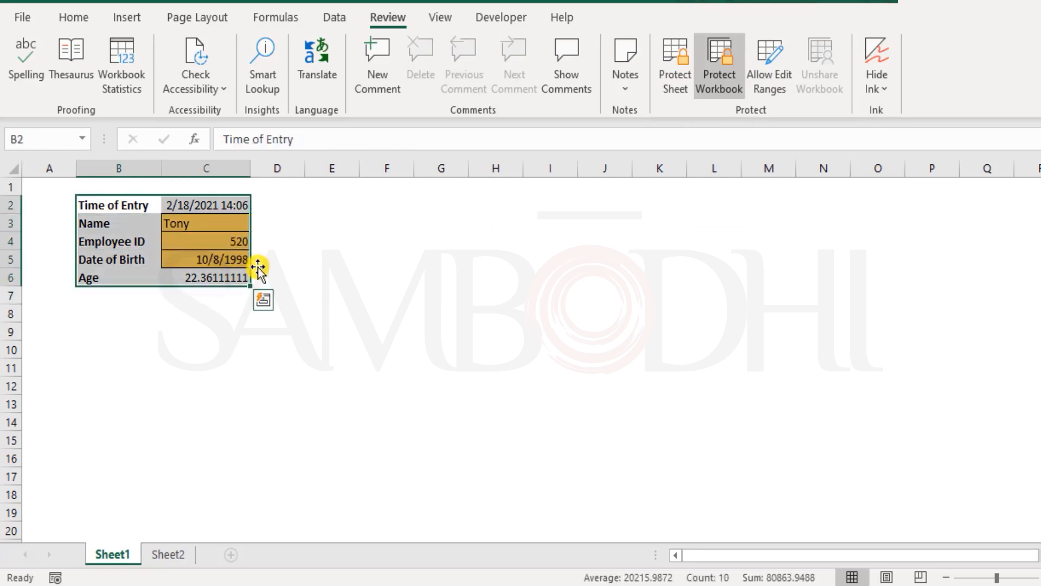
{"action": "left_click", "coordinate": [347, 261]}
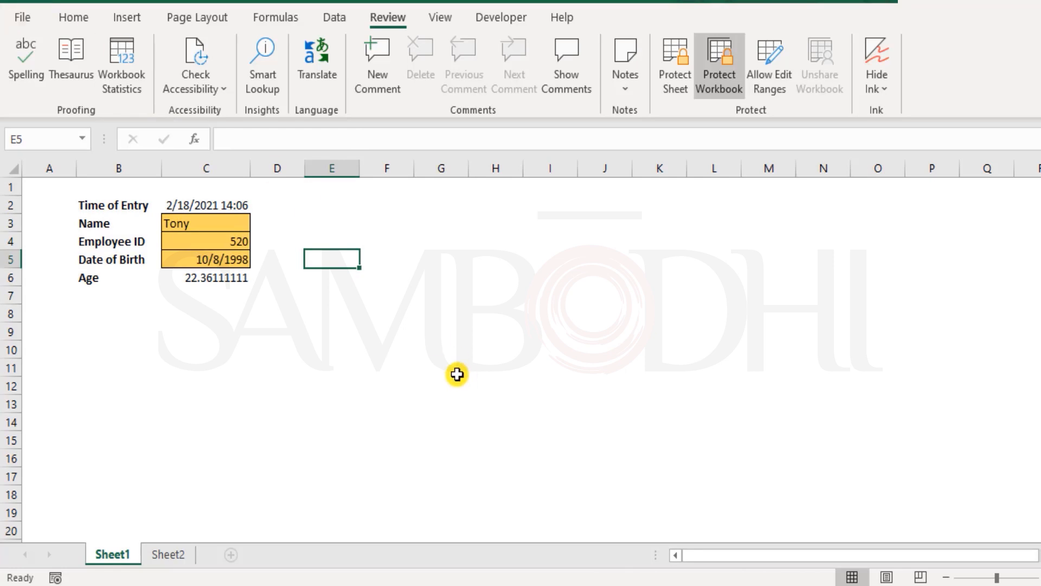
Remove the workbook structure protection from the file's Info page by entering the workbook password
{"action": "left_click", "coordinate": [22, 22]}
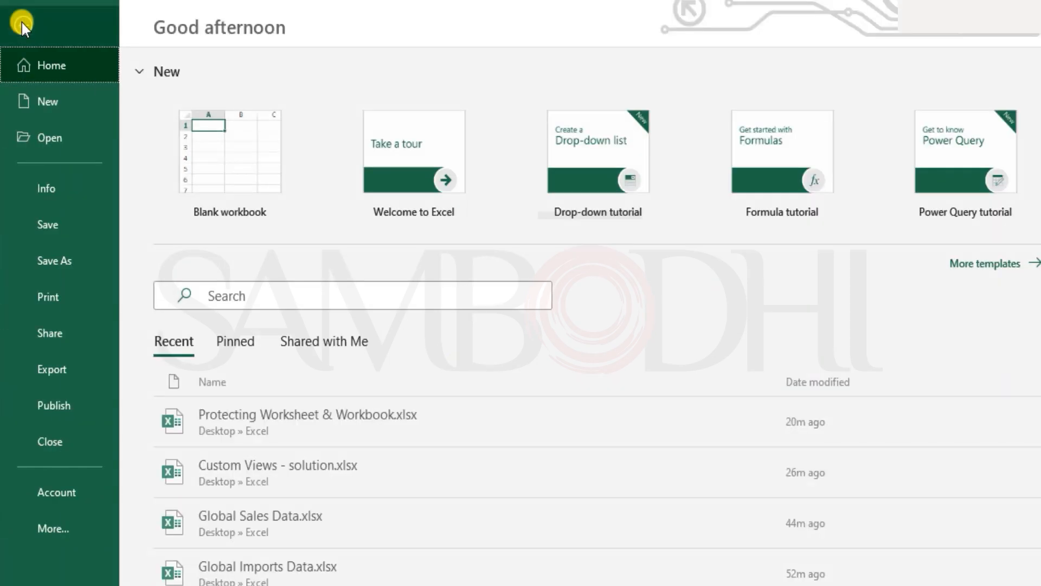
{"action": "left_click", "coordinate": [64, 188]}
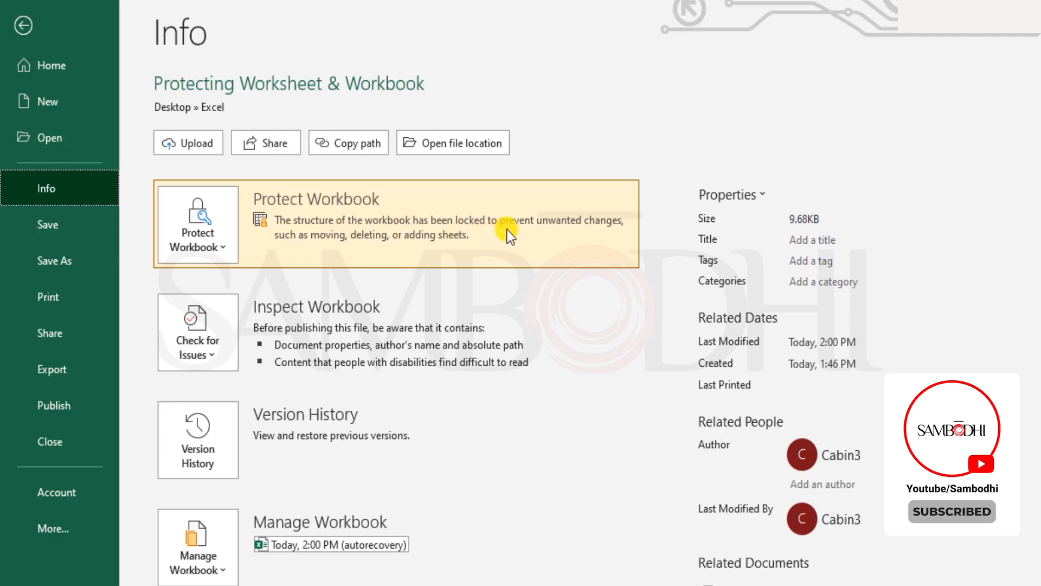
{"action": "left_click", "coordinate": [221, 239]}
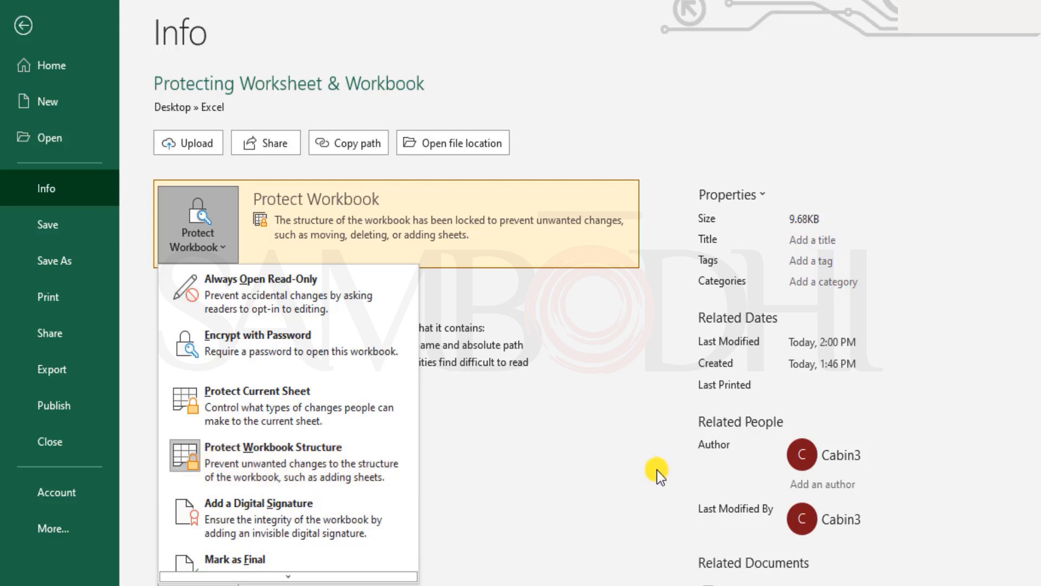
{"action": "left_click", "coordinate": [305, 457]}
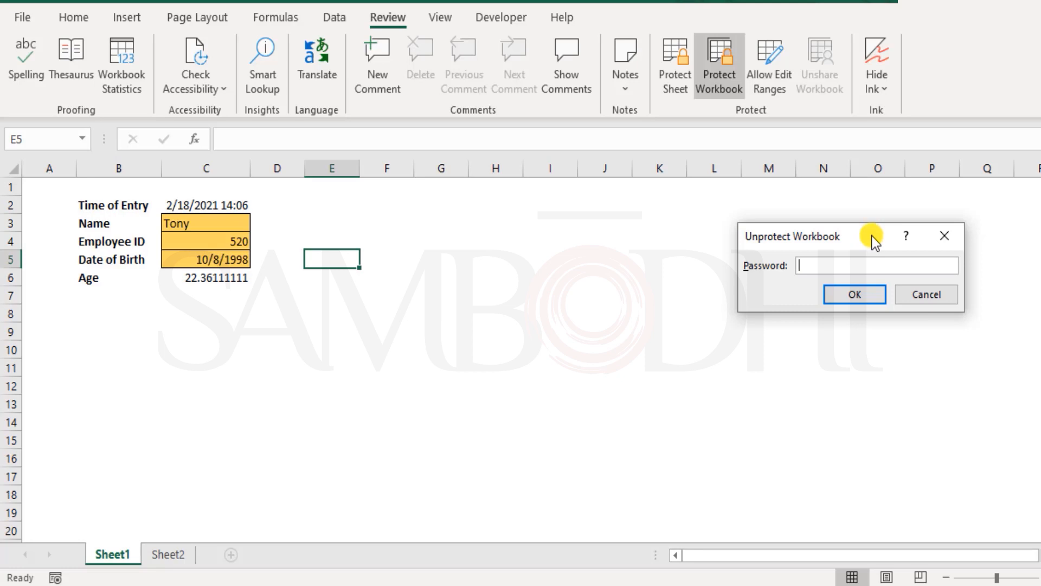
{"action": "type", "text": "123456"}
{"action": "key", "text": "Return"}
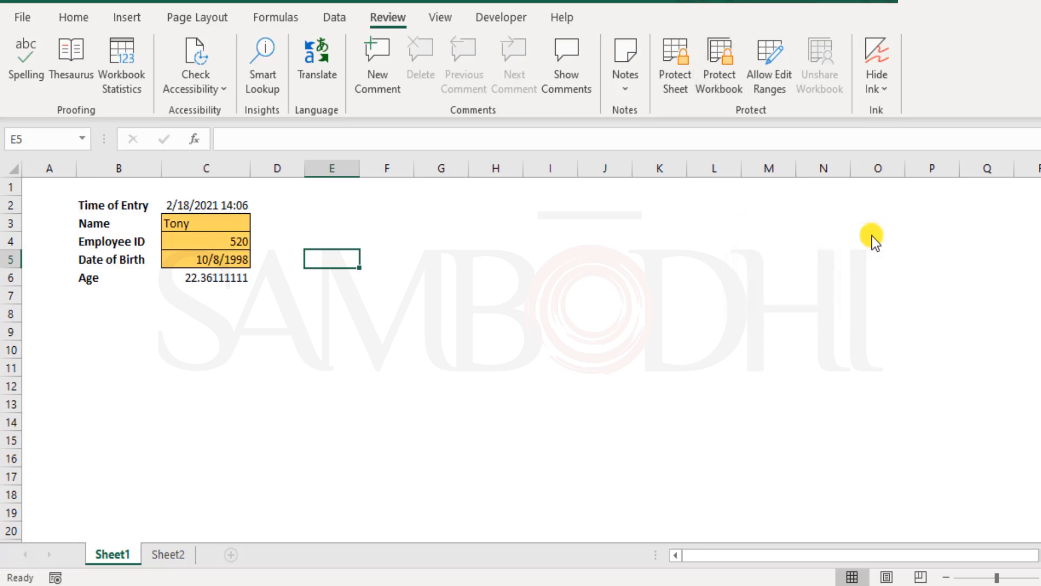
Check the sheet commands for Sheet1, add a new worksheet and move it after Sheet2
{"action": "right_click", "coordinate": [109, 555]}
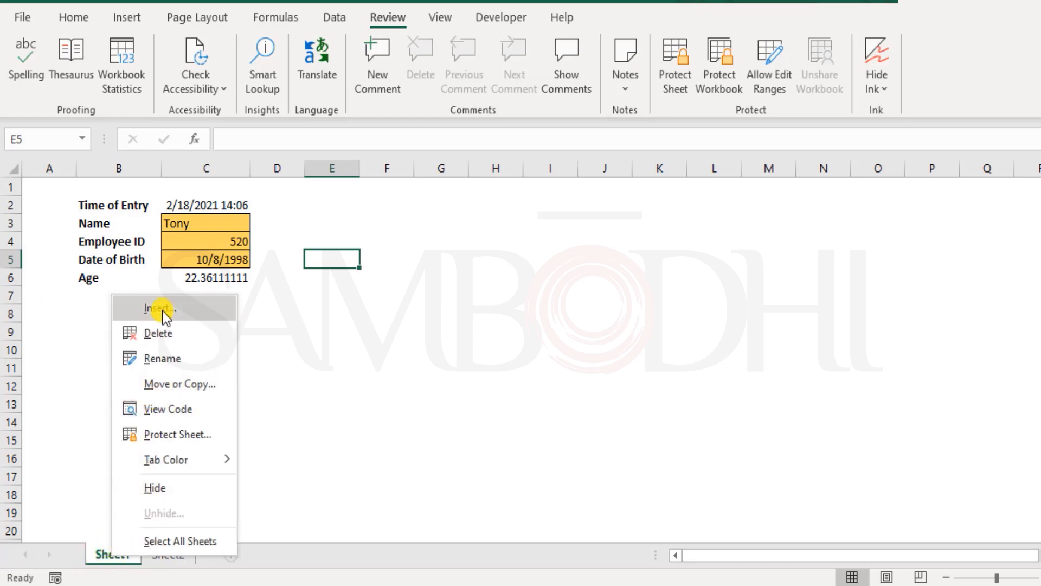
{"action": "left_click", "coordinate": [395, 501]}
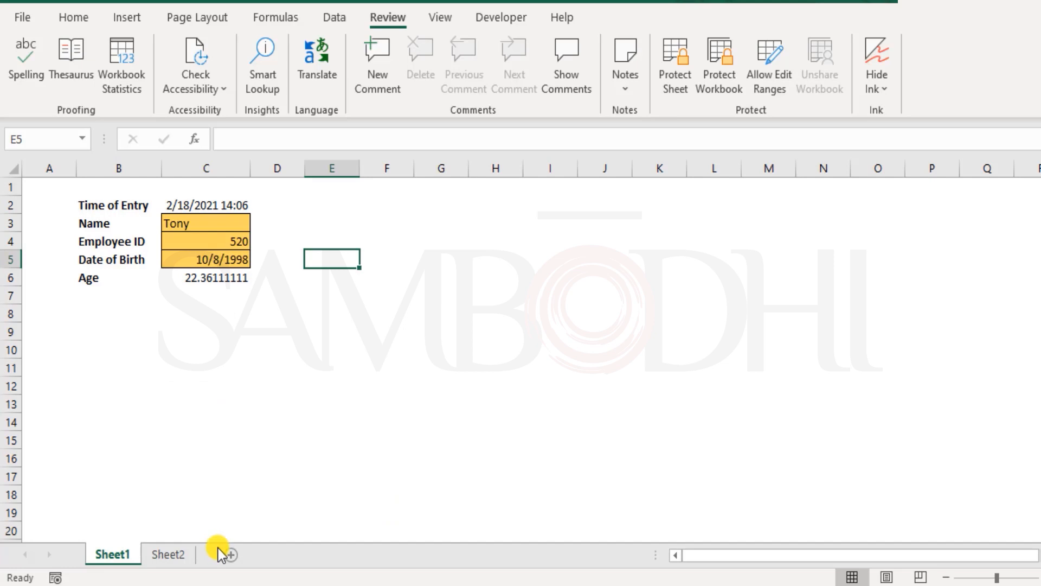
{"action": "left_click", "coordinate": [230, 555]}
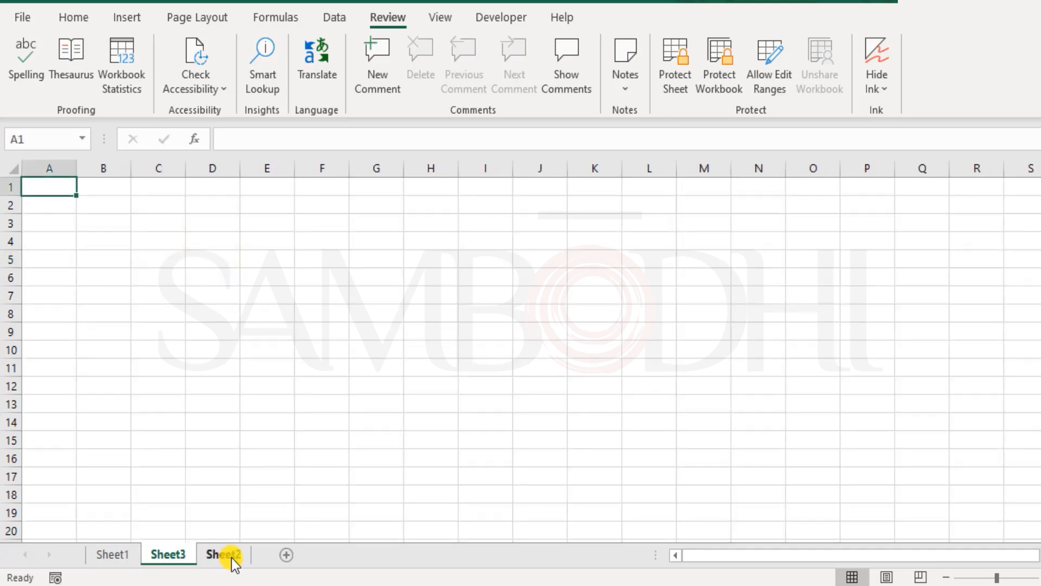
{"action": "left_click_drag", "start_coordinate": [177, 554], "coordinate": [265, 557]}
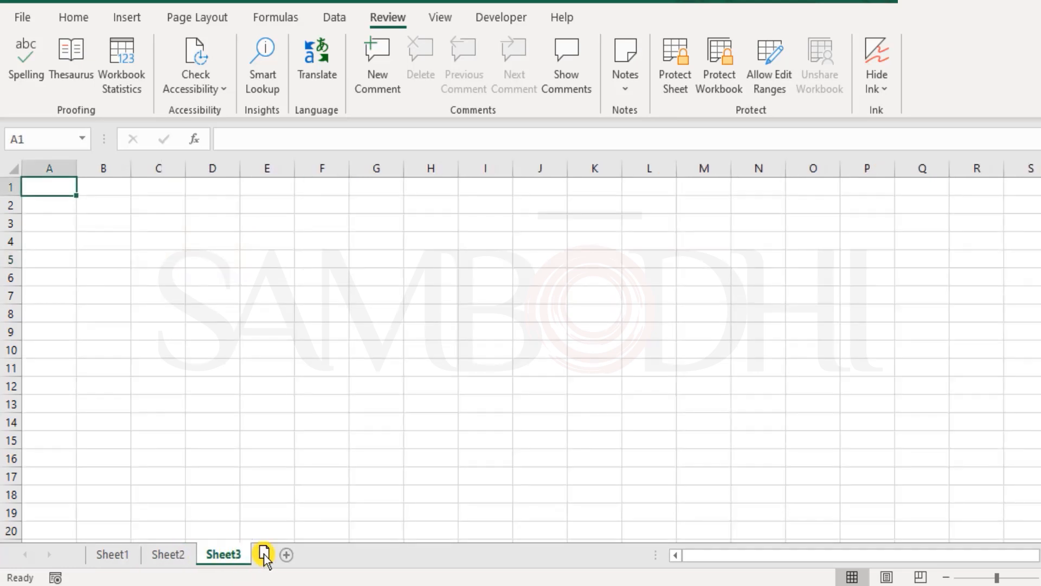
Open the protection settings for the current sheet, Sheet1, from the file's Info page
{"action": "left_click", "coordinate": [112, 554]}
{"action": "left_click", "coordinate": [30, 16]}
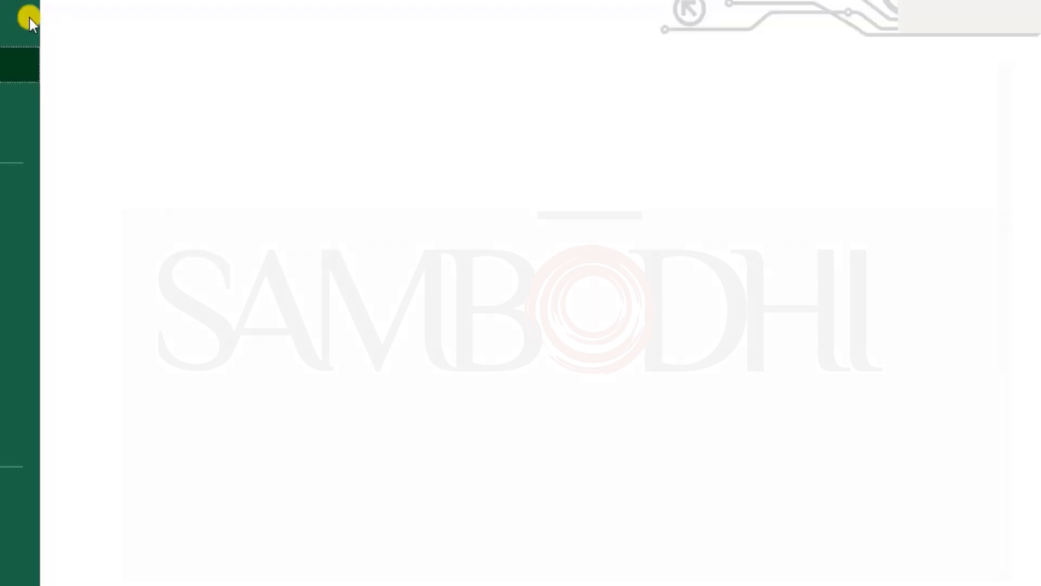
{"action": "left_click", "coordinate": [66, 190]}
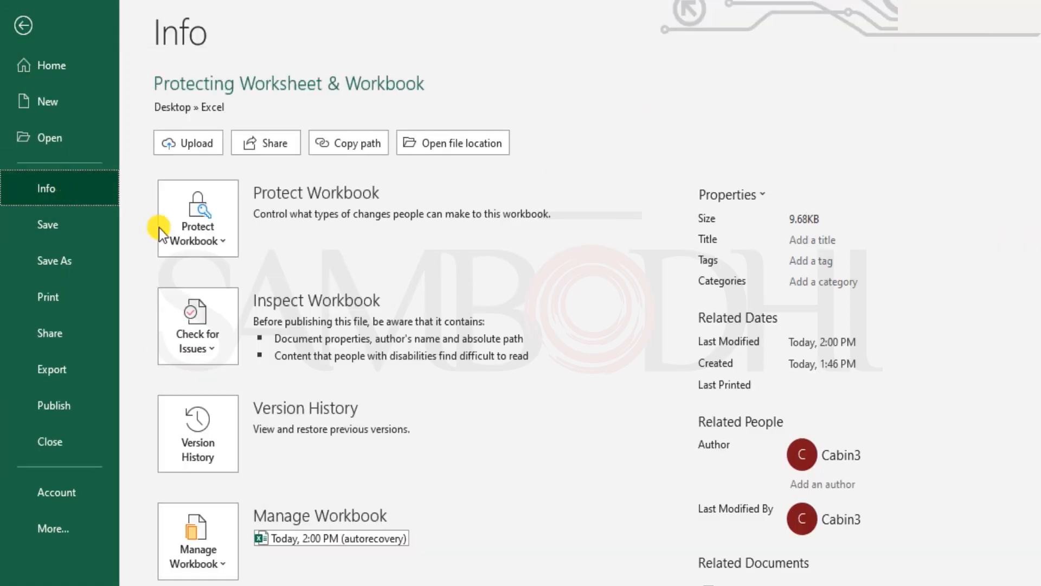
{"action": "left_click", "coordinate": [189, 234]}
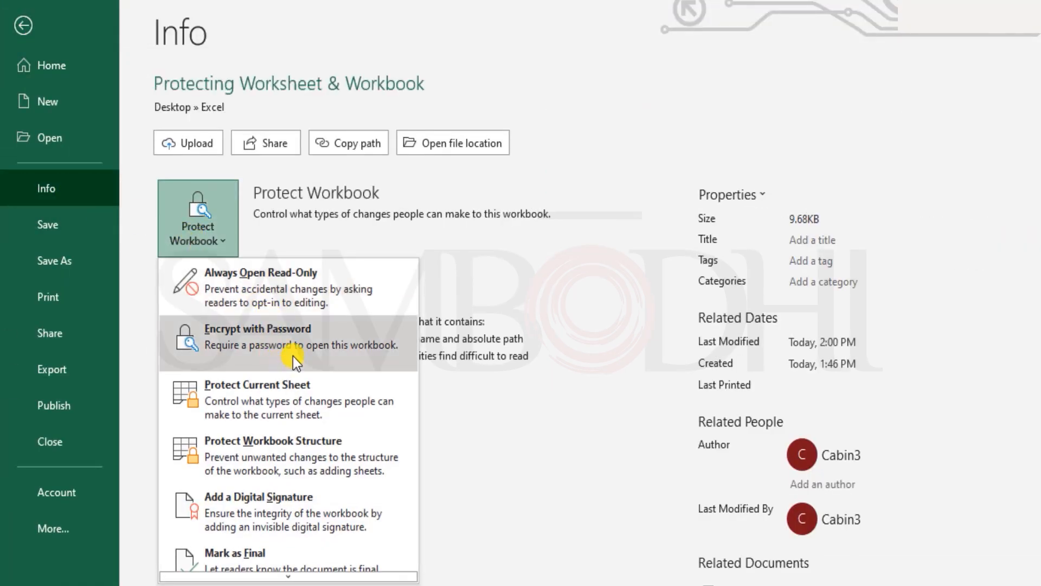
{"action": "left_click", "coordinate": [312, 402]}
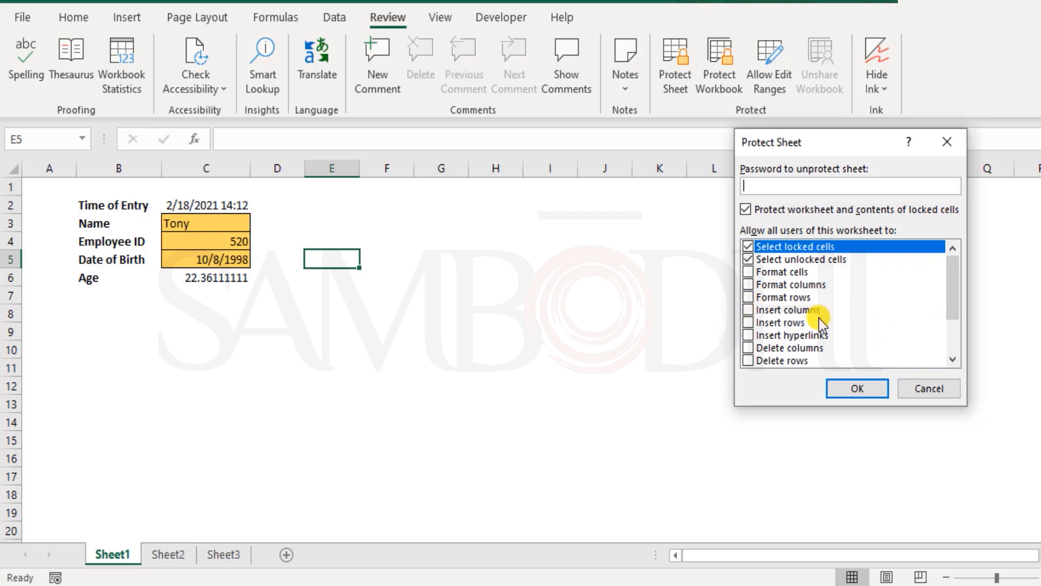
Allow users of the protected sheet to insert columns, rows and hyperlinks and to delete columns and rows
{"action": "left_click", "coordinate": [749, 310]}
{"action": "left_click", "coordinate": [749, 322]}
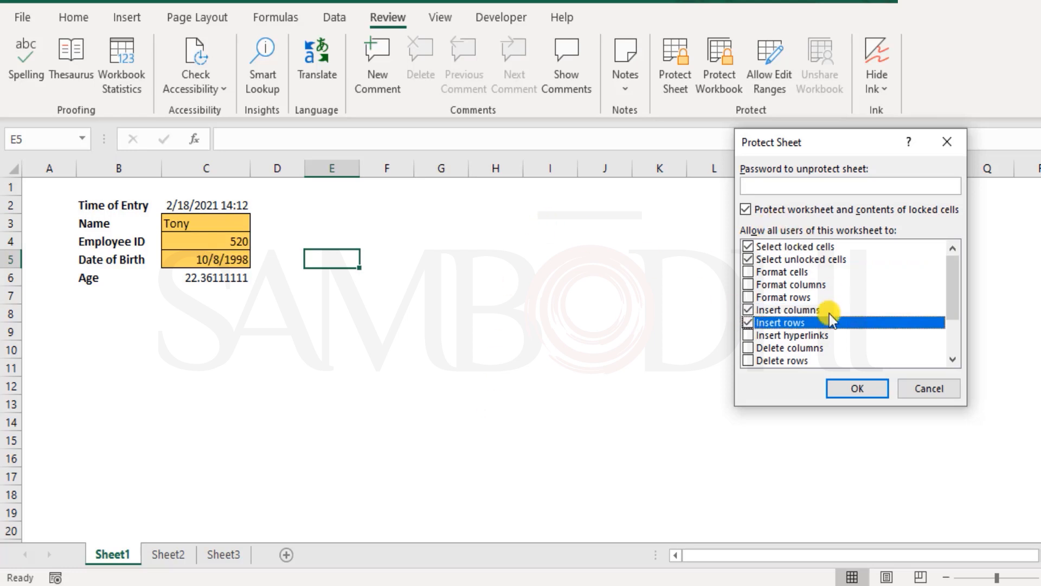
{"action": "left_click", "coordinate": [752, 335]}
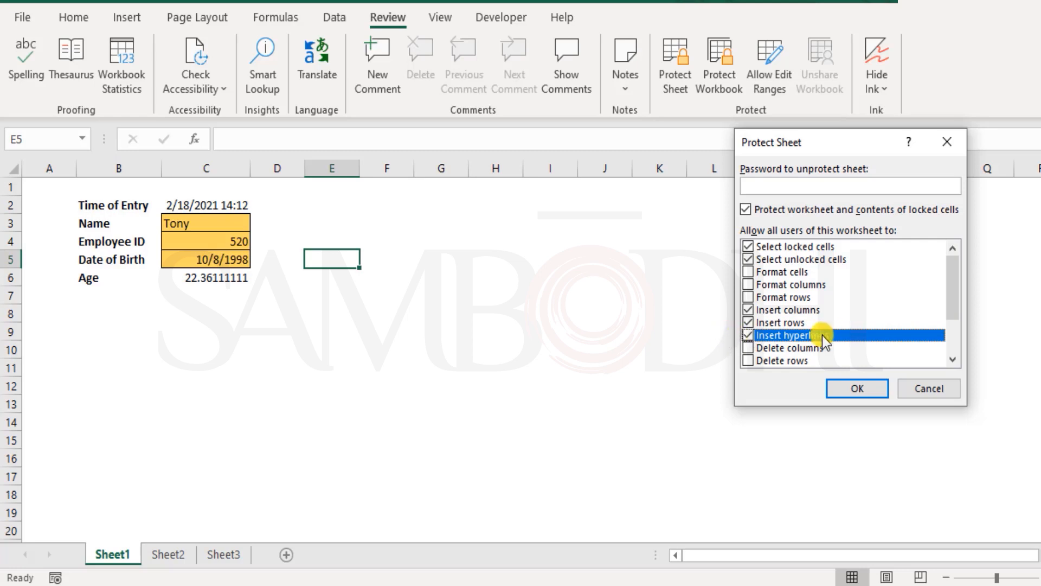
{"action": "left_click", "coordinate": [750, 347]}
{"action": "left_click", "coordinate": [748, 360]}
{"action": "scroll", "coordinate": [868, 313], "scroll_direction": "down", "scroll_amount": 1}
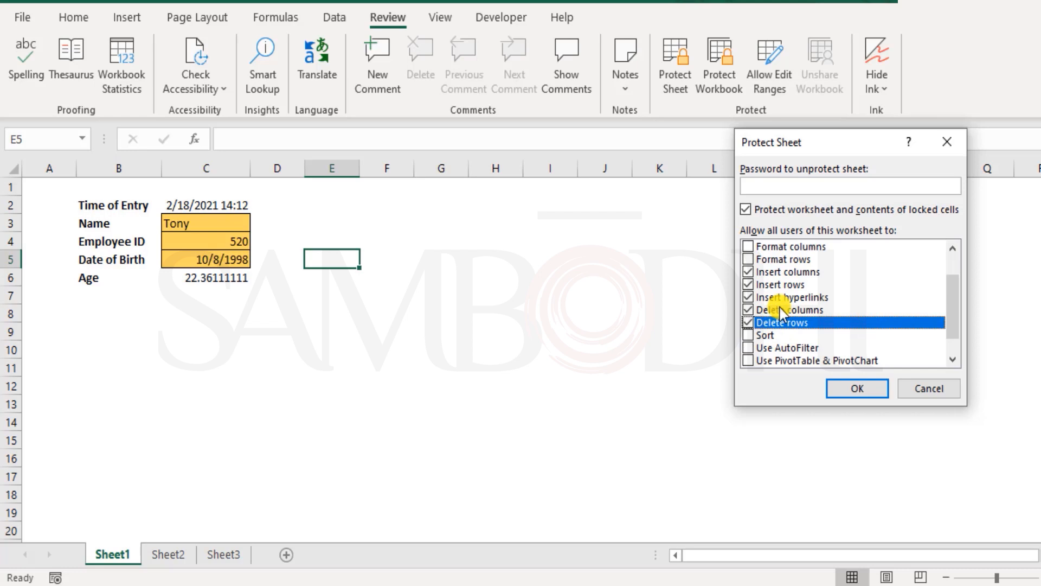
Withdraw the permissions to delete rows and columns and to insert columns, rows and hyperlinks on the protected sheet
{"action": "left_click", "coordinate": [751, 320]}
{"action": "left_click", "coordinate": [750, 311]}
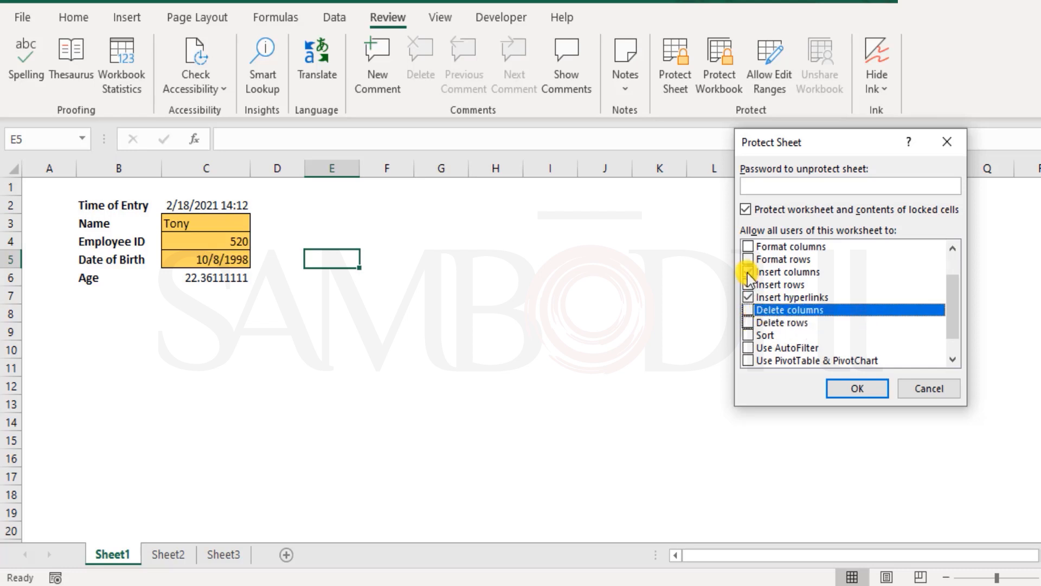
{"action": "left_click", "coordinate": [748, 273]}
{"action": "left_click", "coordinate": [749, 284]}
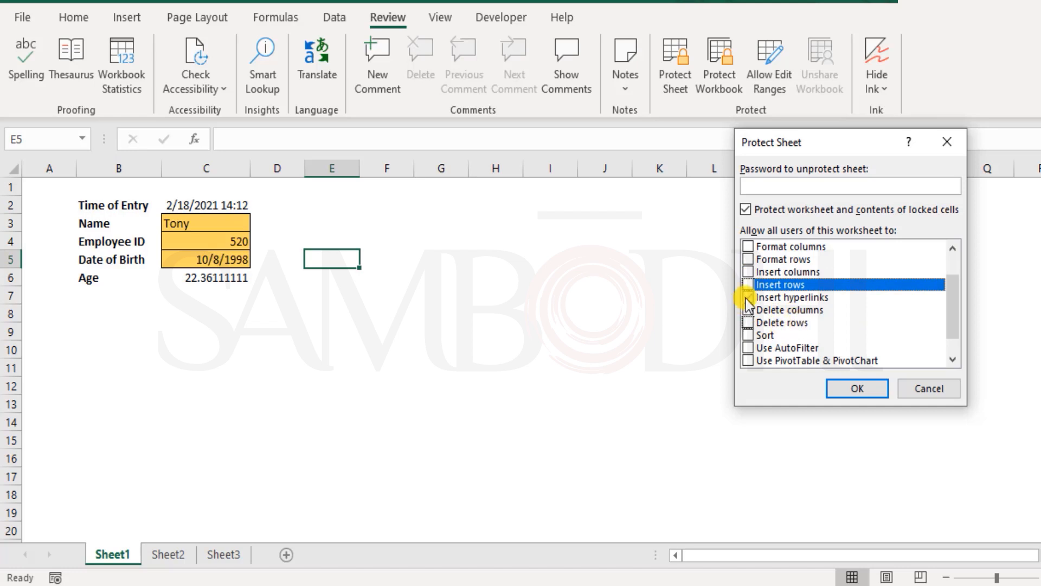
{"action": "left_click", "coordinate": [749, 297]}
{"action": "scroll", "coordinate": [765, 309], "scroll_direction": "up", "scroll_amount": 1}
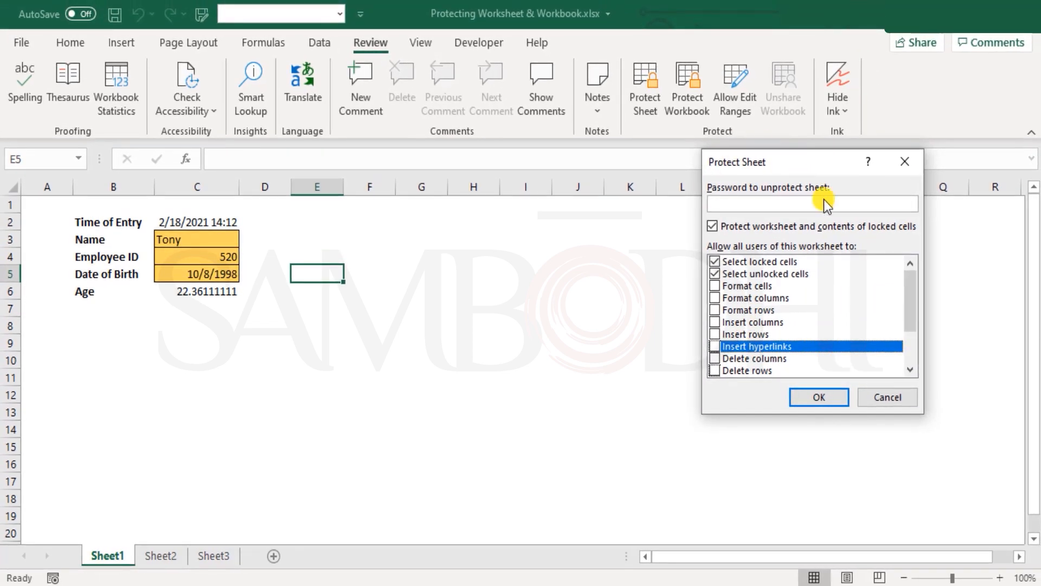